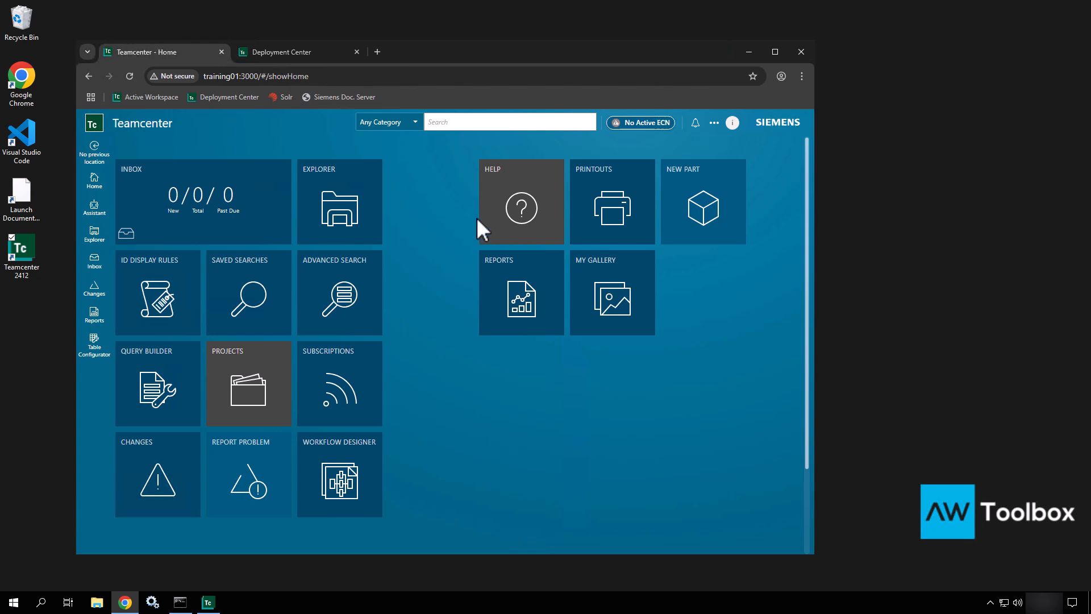
# Step: Switch the Active Workspace session from the Author workspace to Active Admin
pyautogui.click(733, 123)
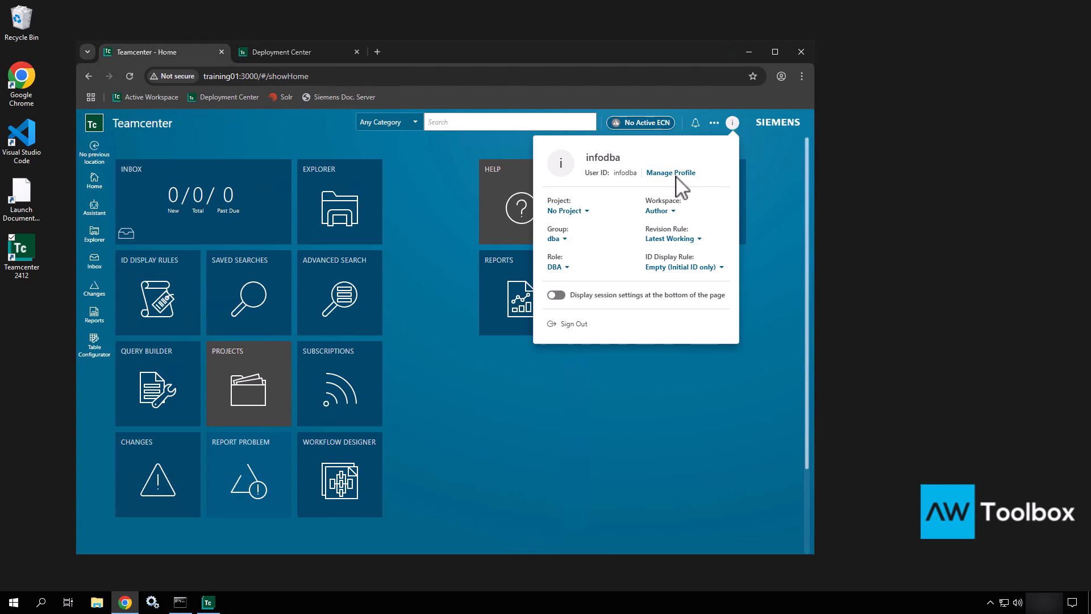
pyautogui.click(659, 211)
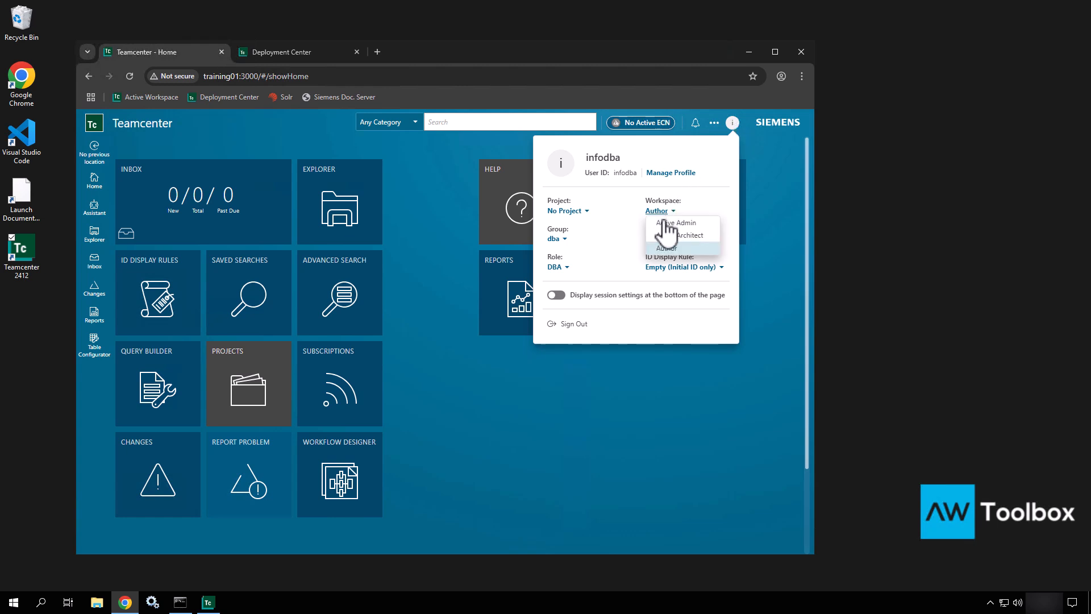
pyautogui.click(672, 226)
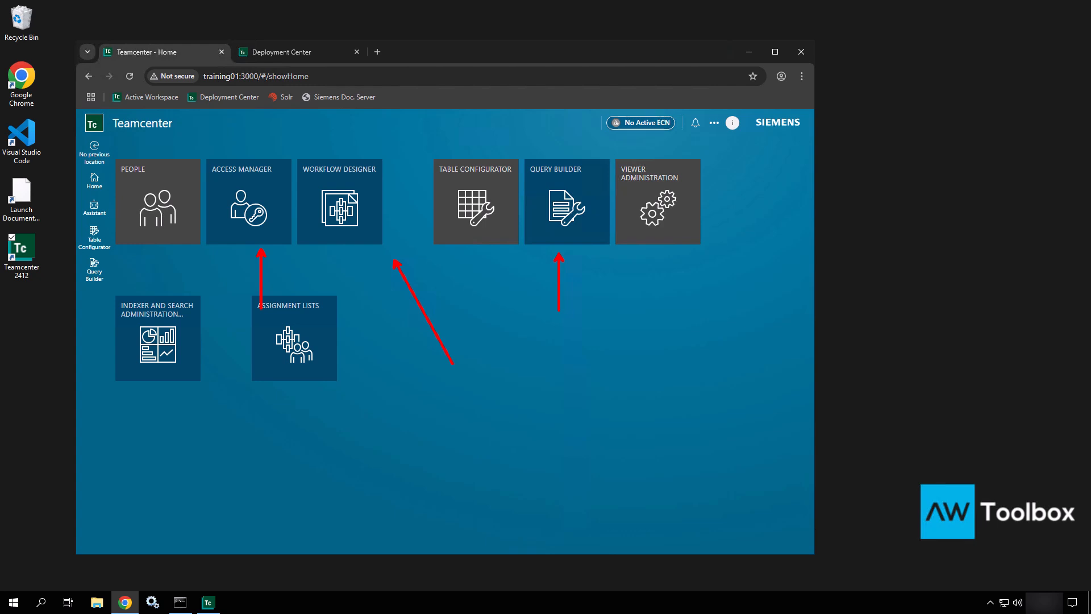
# Step: Move the Chrome window right and down, then switch to the Deployment Center 2412 tab
pyautogui.press('e')
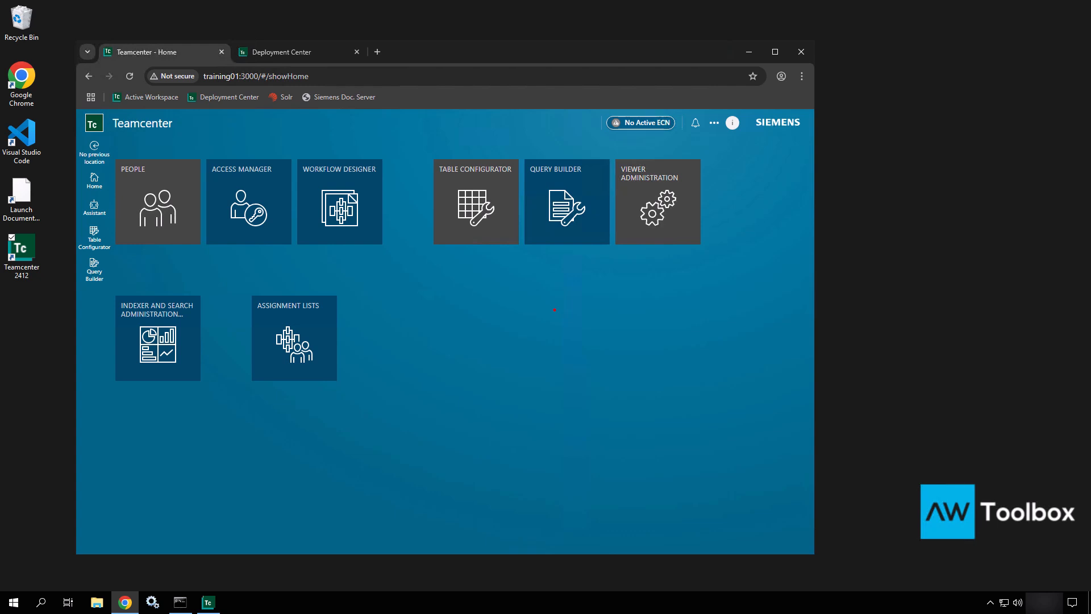
pyautogui.press('Escape')
pyautogui.moveTo(487, 57); pyautogui.dragTo(672, 84)
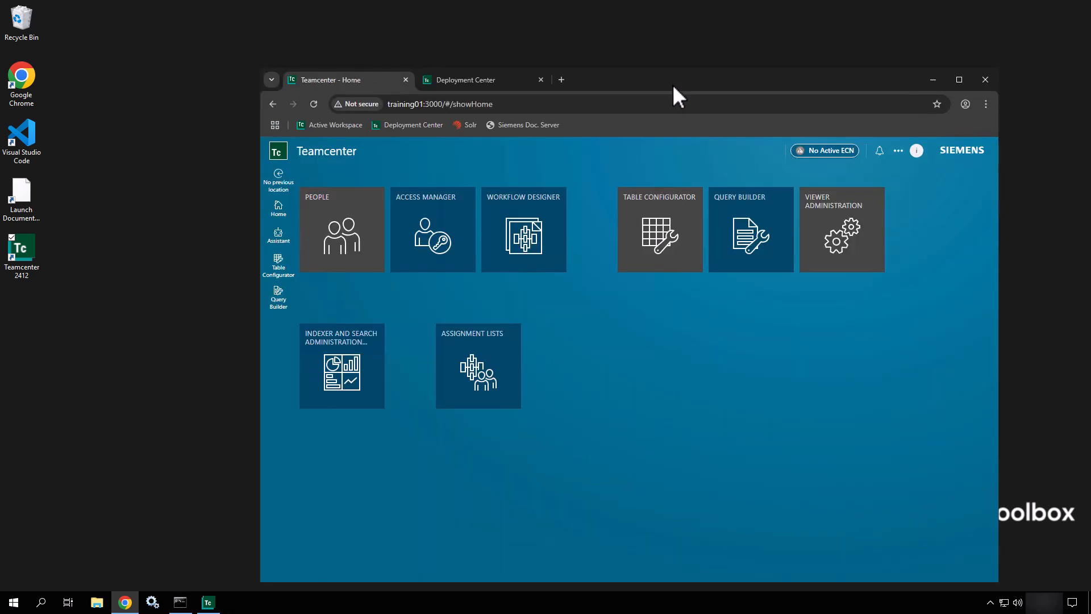
pyautogui.click(479, 79)
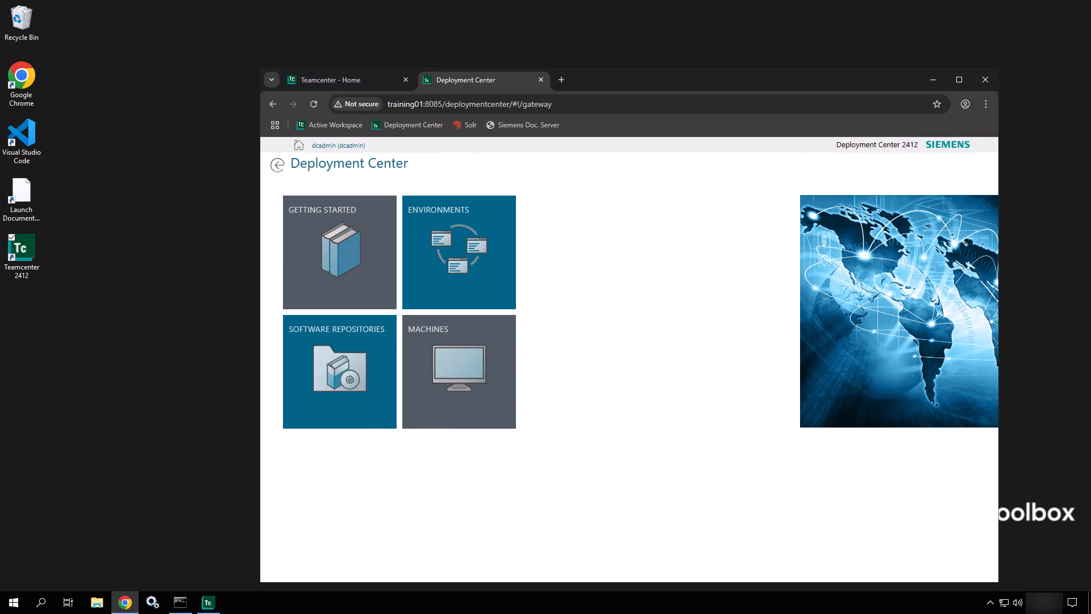
# Step: Bring the Teamcenter 2412 My Teamcenter rich client window in front of the browser
pyautogui.click(211, 604)
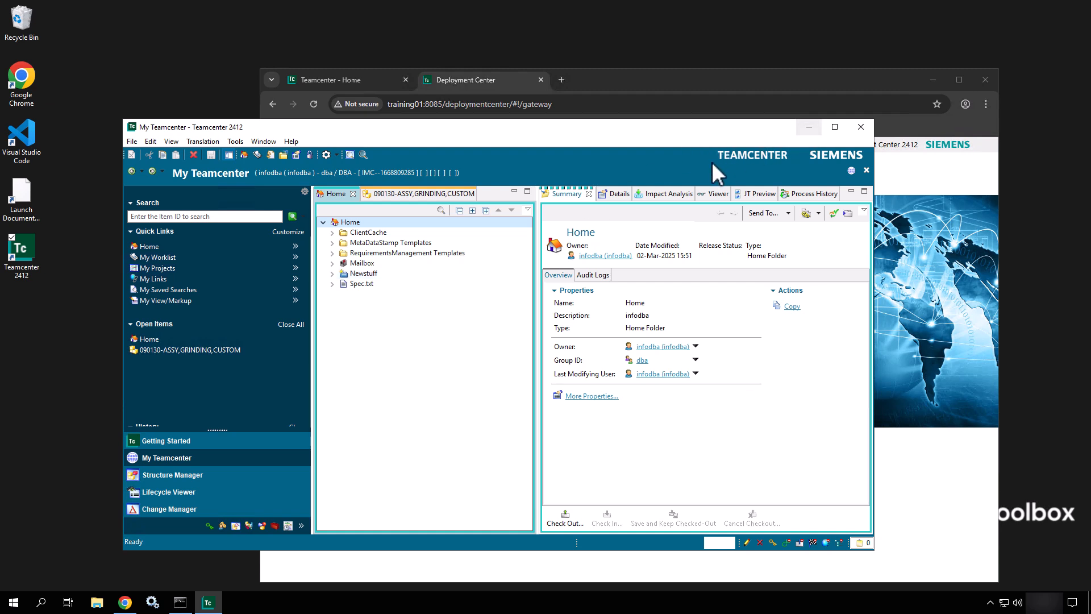
# Step: Minimize both Chrome and the Teamcenter rich client window to clear the desktop
pyautogui.moveTo(776, 227); pyautogui.dragTo(776, 227)
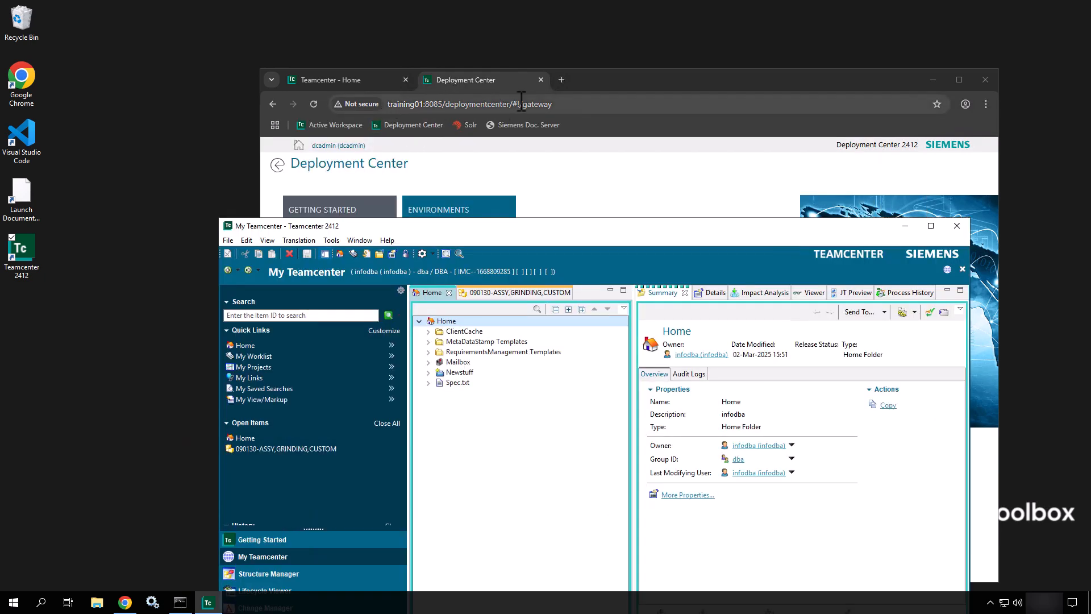
pyautogui.click(932, 86)
pyautogui.click(907, 226)
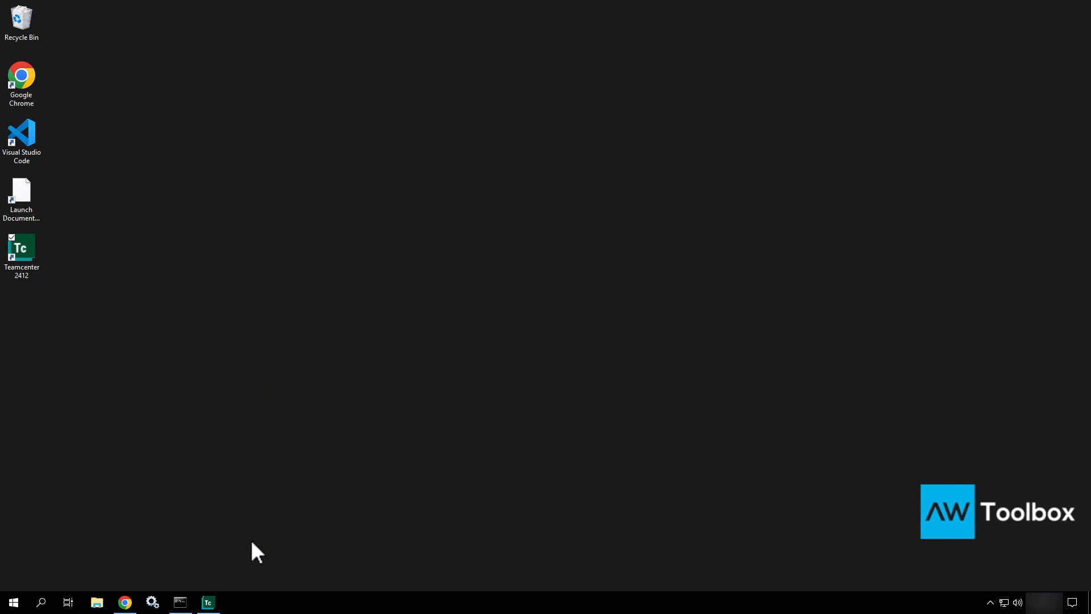
# Step: Browse in File Explorer to C:\apps\Siemens\Teamcenter2412\tc_root\bmide\client
pyautogui.click(97, 603)
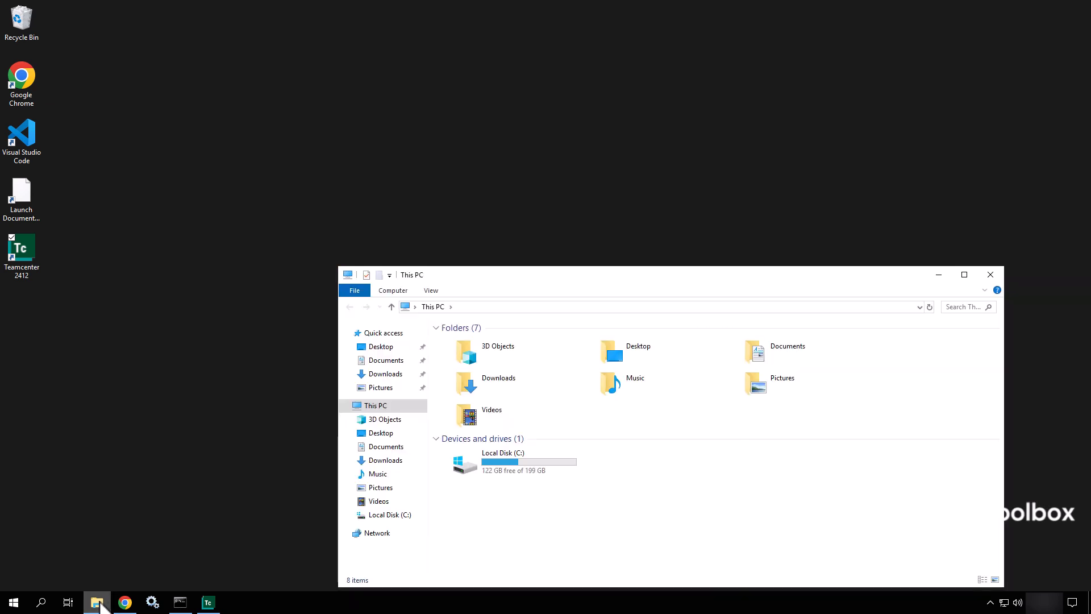
pyautogui.doubleClick(514, 472)
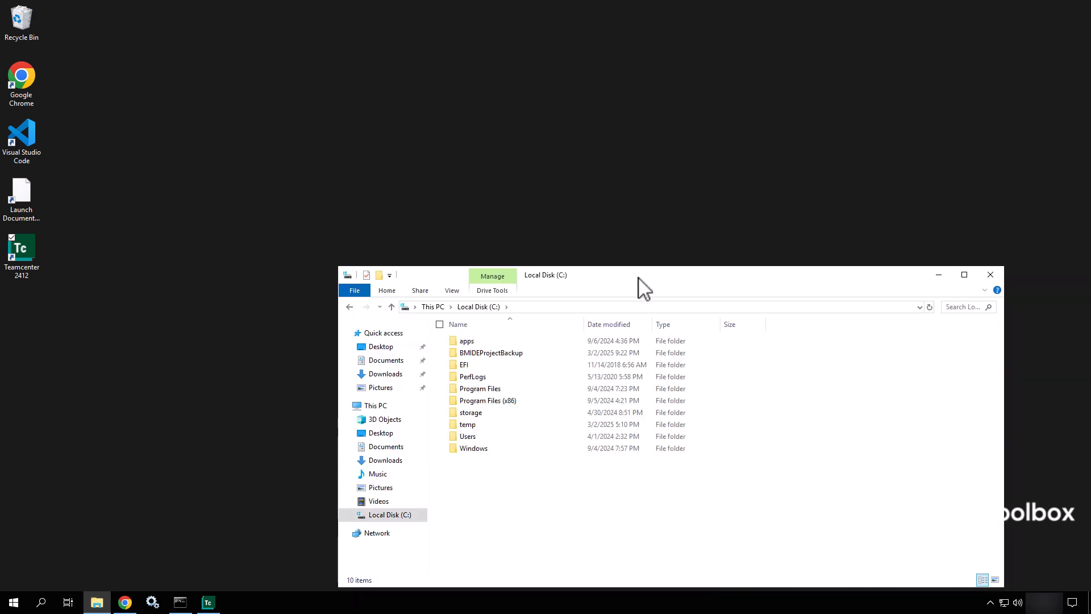
pyautogui.moveTo(651, 282); pyautogui.dragTo(567, 150)
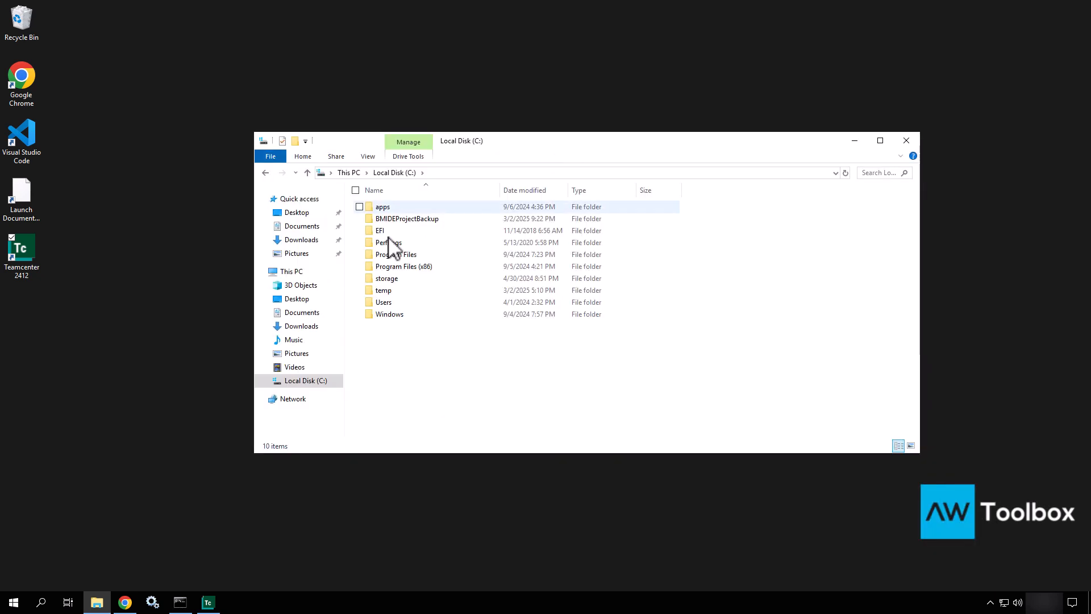
pyautogui.doubleClick(391, 207)
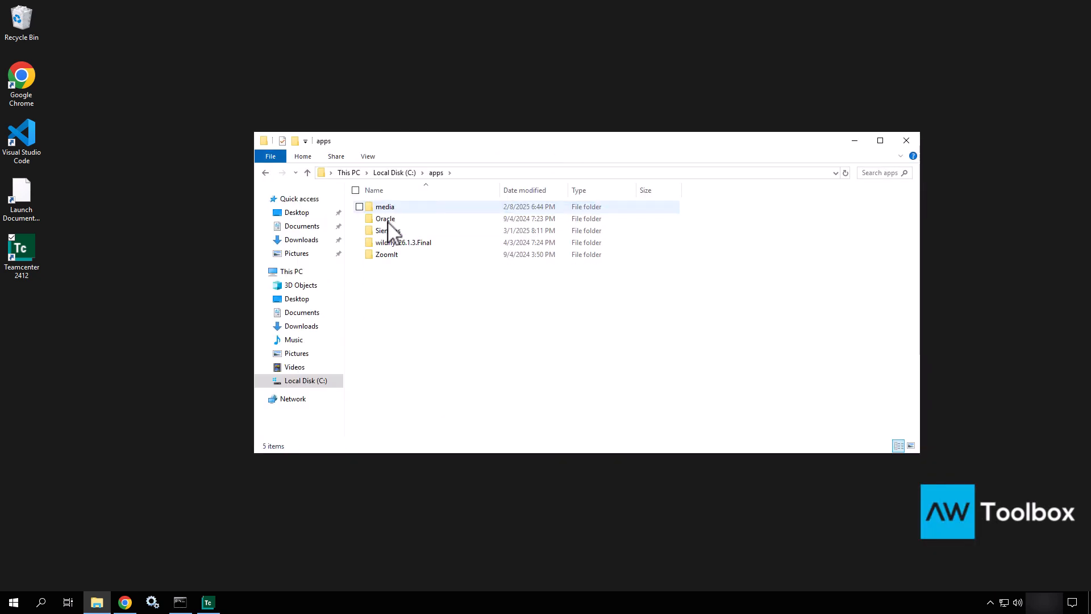
pyautogui.doubleClick(387, 232)
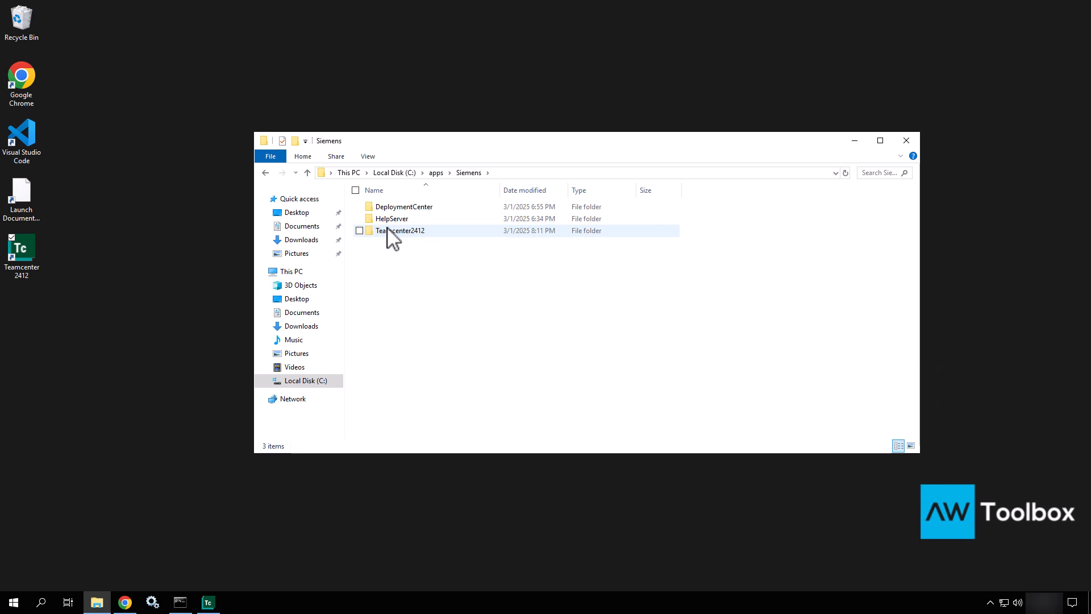
pyautogui.doubleClick(388, 232)
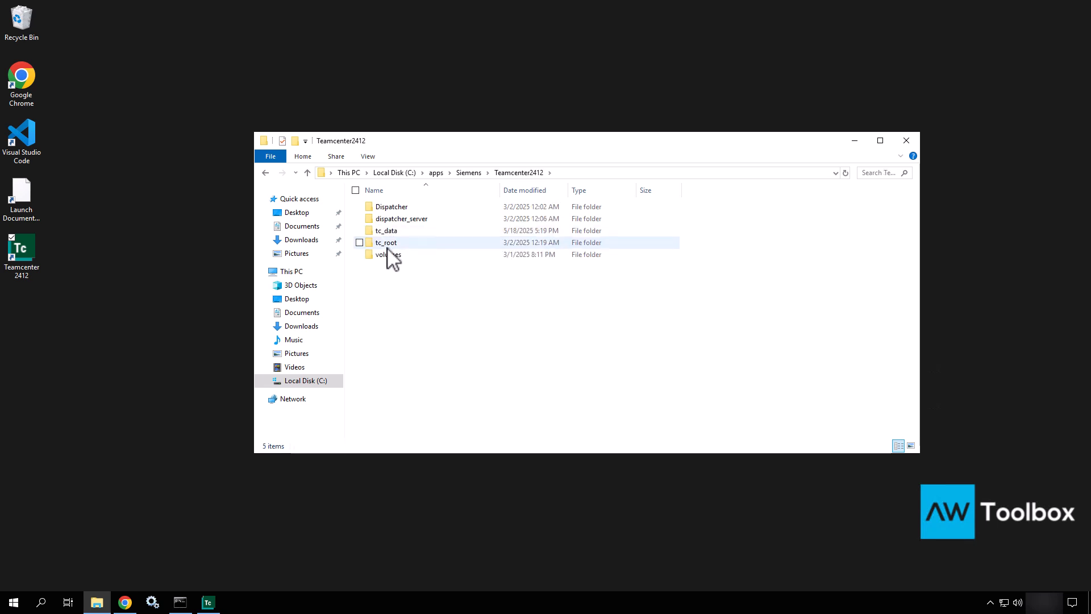
pyautogui.doubleClick(386, 244)
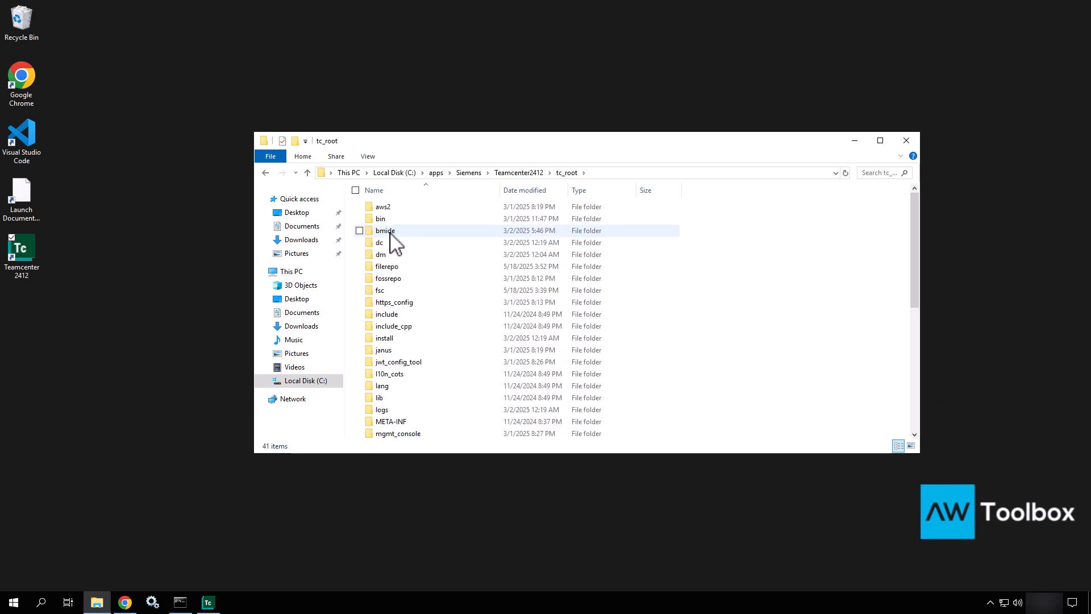
pyautogui.doubleClick(390, 232)
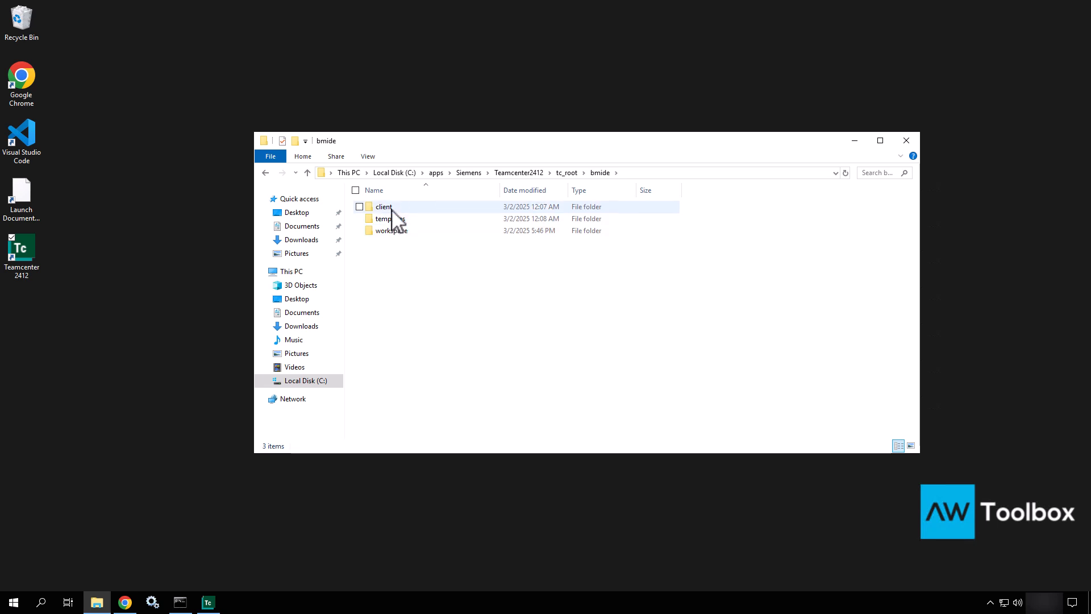
pyautogui.doubleClick(391, 209)
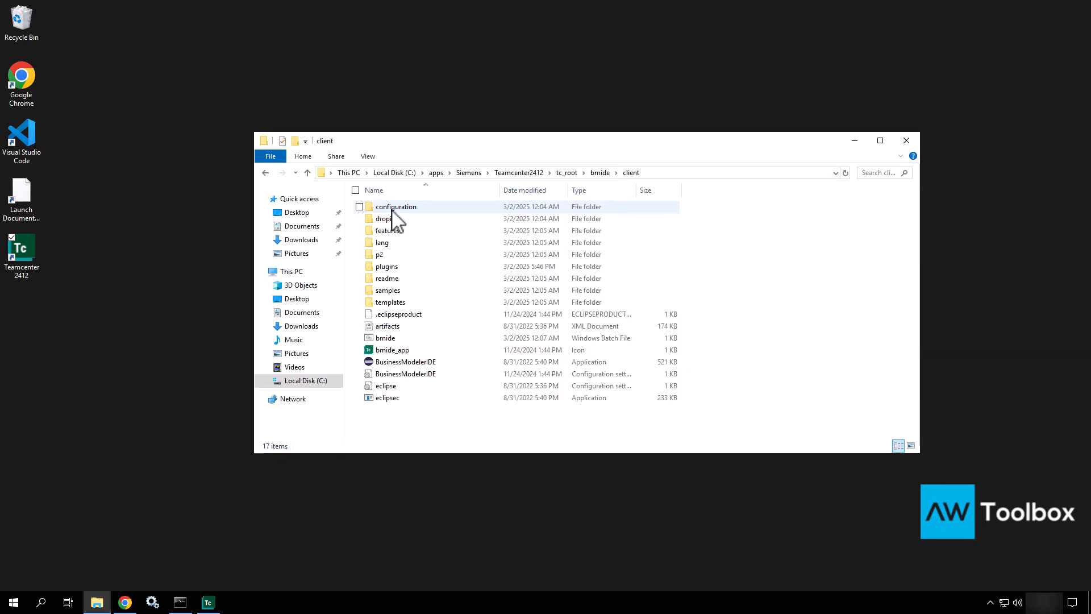
# Step: Select the bmide Windows Batch File in the client folder
pyautogui.click(386, 339)
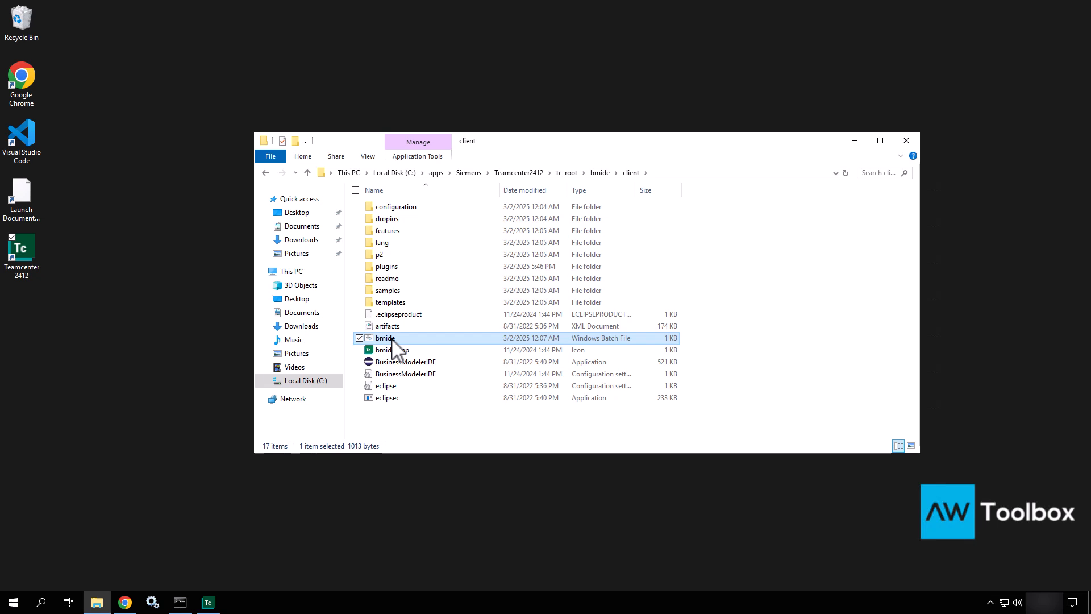
# Step: Run bmide.bat and move the Teamcenter 2412 Launcher dialog to the lower right
pyautogui.doubleClick(442, 340)
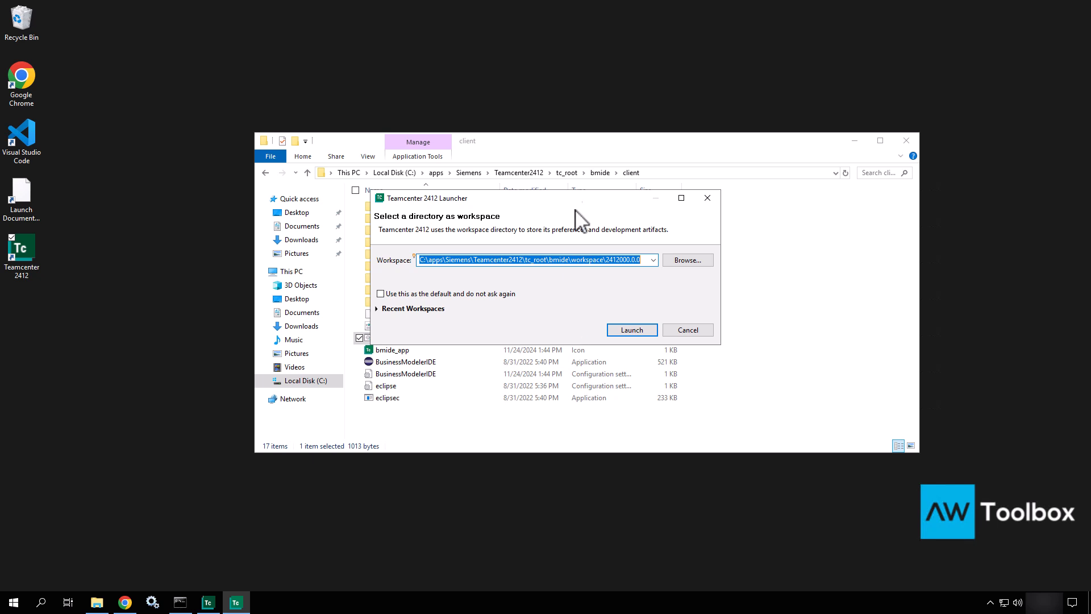
pyautogui.moveTo(580, 196); pyautogui.dragTo(760, 408)
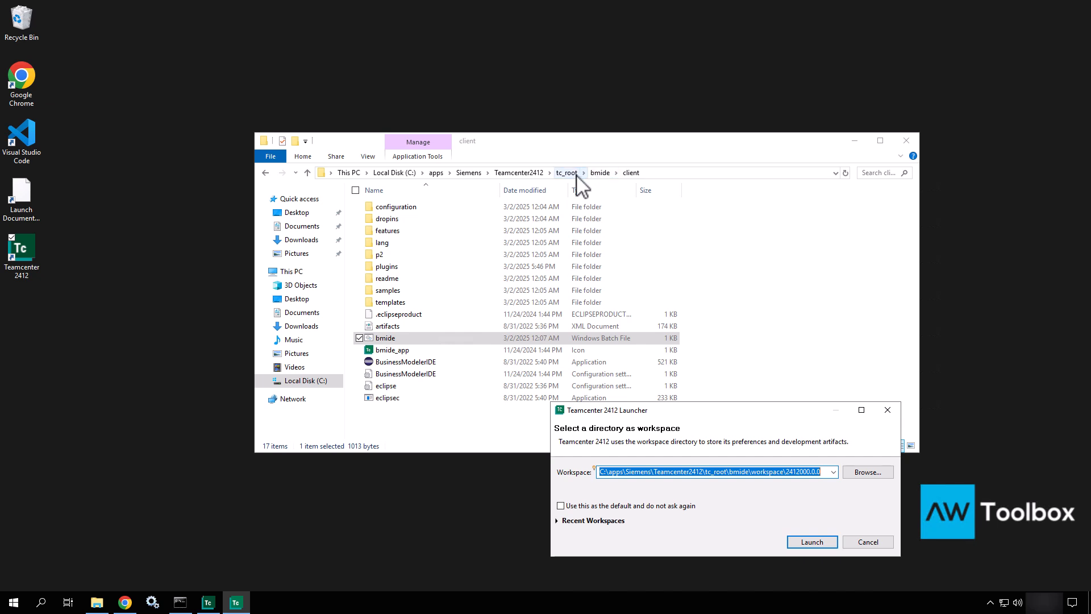
# Step: Go up to the bmide folder, open workspace, and move Explorer to the top-left
pyautogui.click(600, 173)
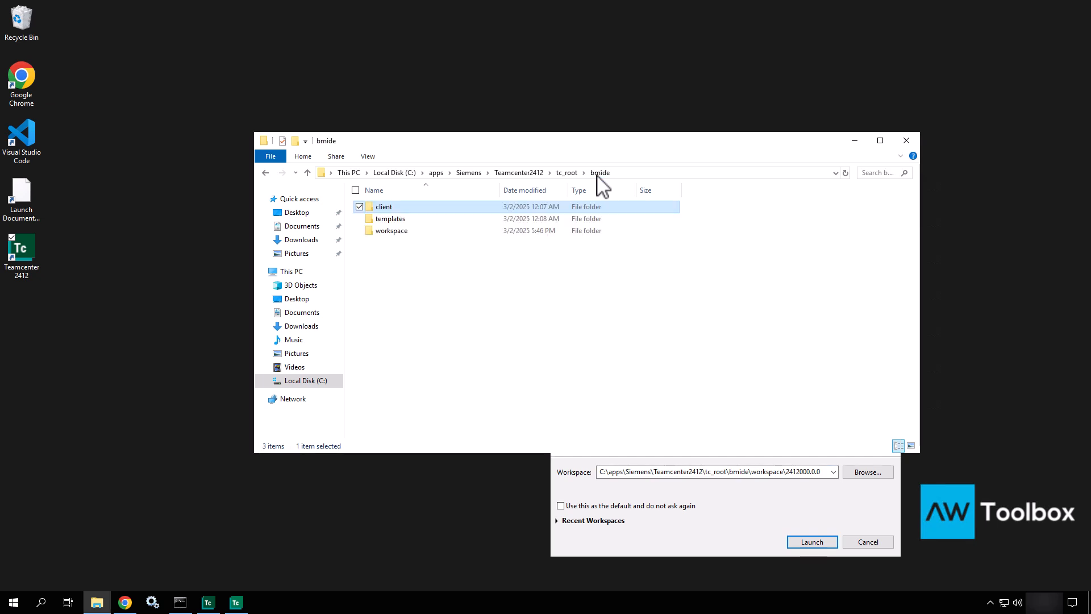
pyautogui.click(396, 232)
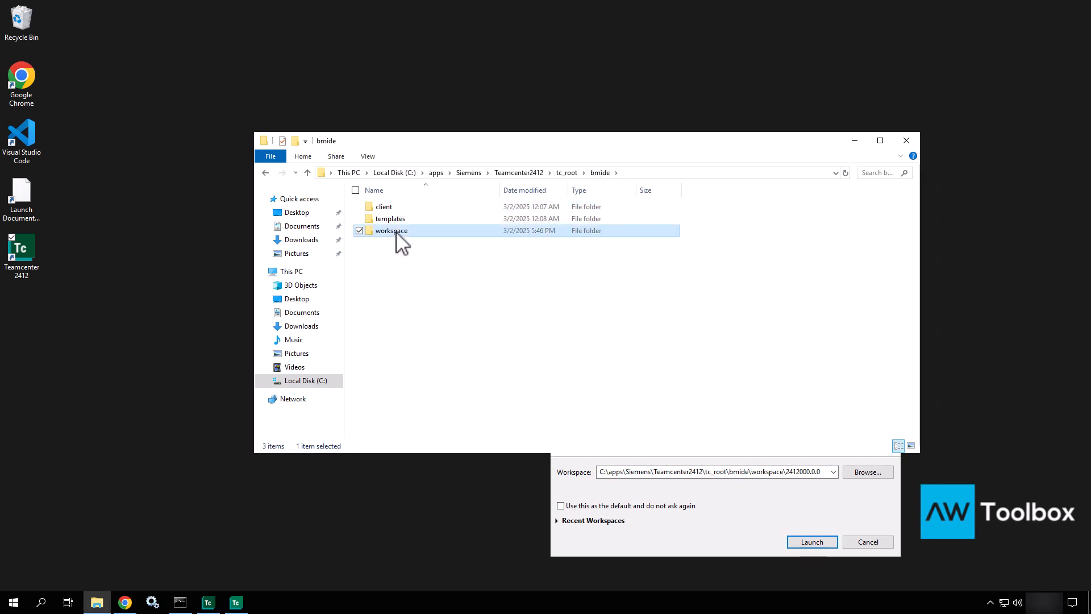
pyautogui.doubleClick(397, 232)
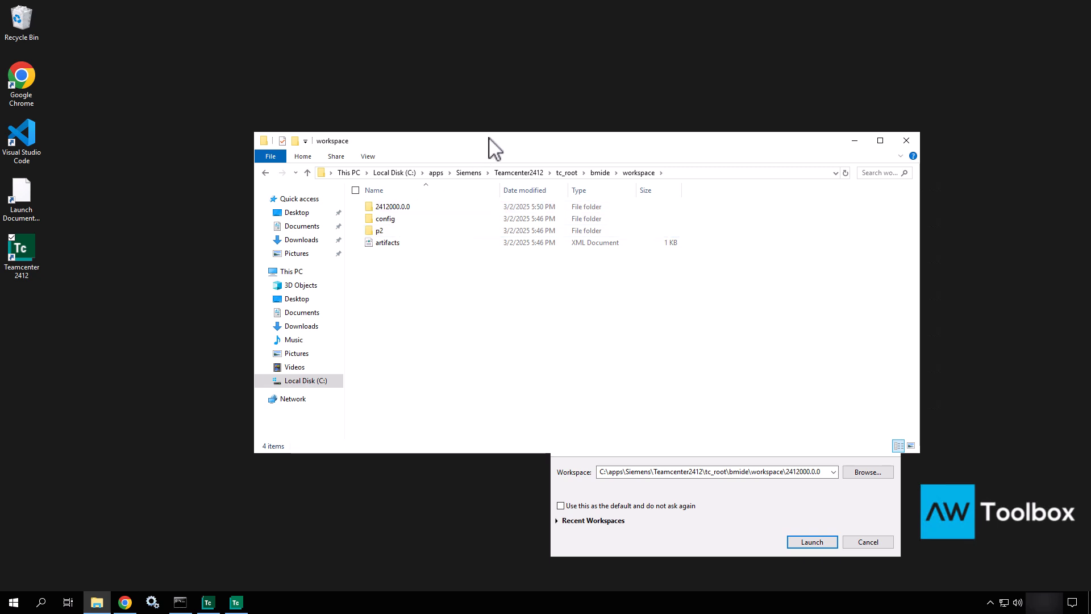
pyautogui.moveTo(488, 140); pyautogui.dragTo(265, 98)
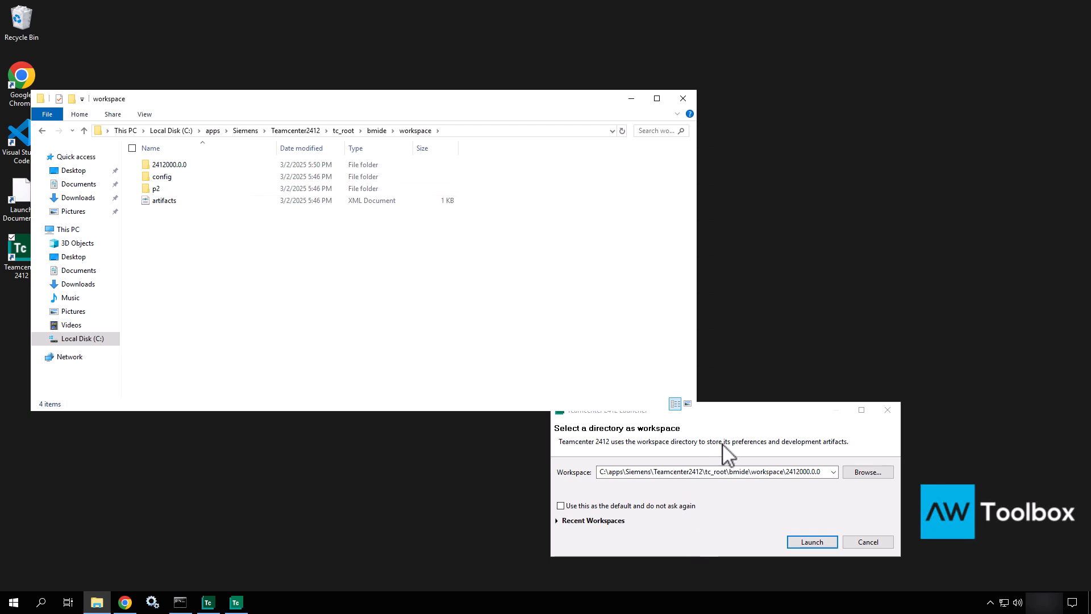
# Step: Leave 'Use this as the default' unchecked and expand Recent Workspaces to show 2412000.0.0
pyautogui.moveTo(756, 413); pyautogui.dragTo(609, 307)
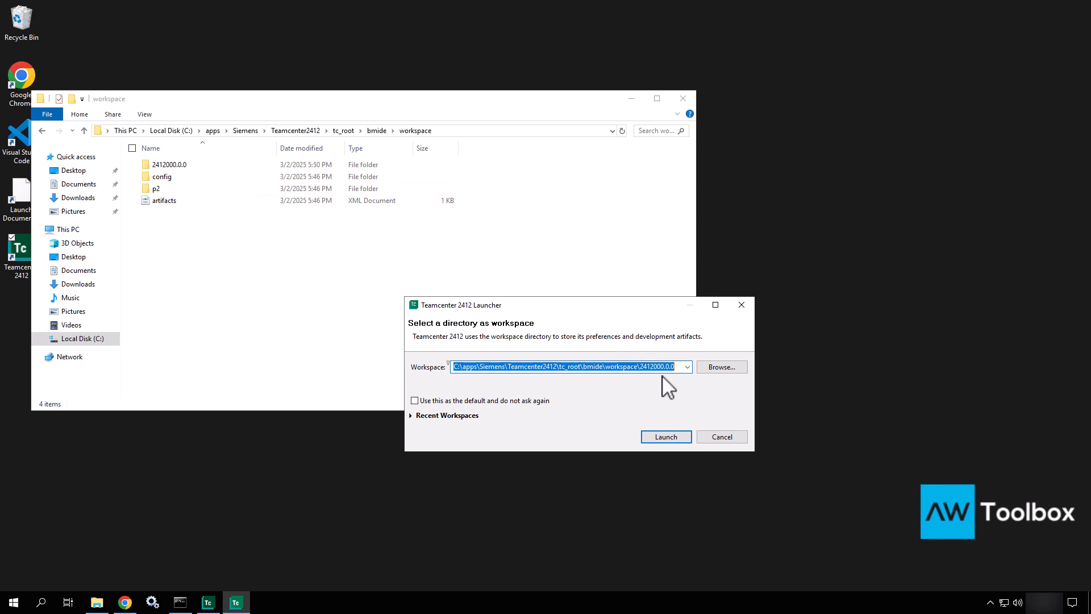
pyautogui.click(415, 401)
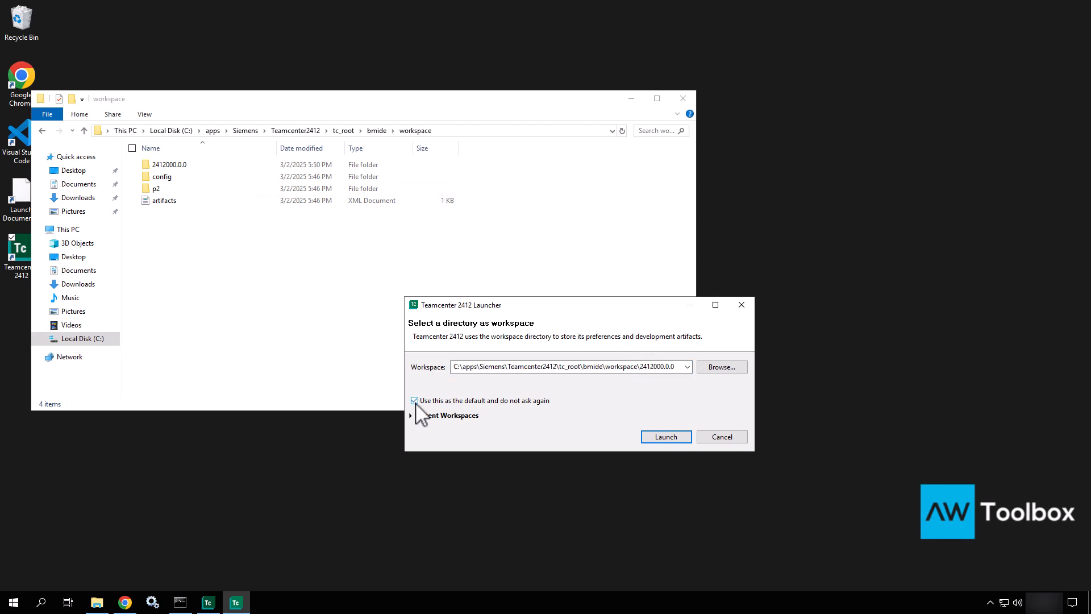
pyautogui.click(415, 400)
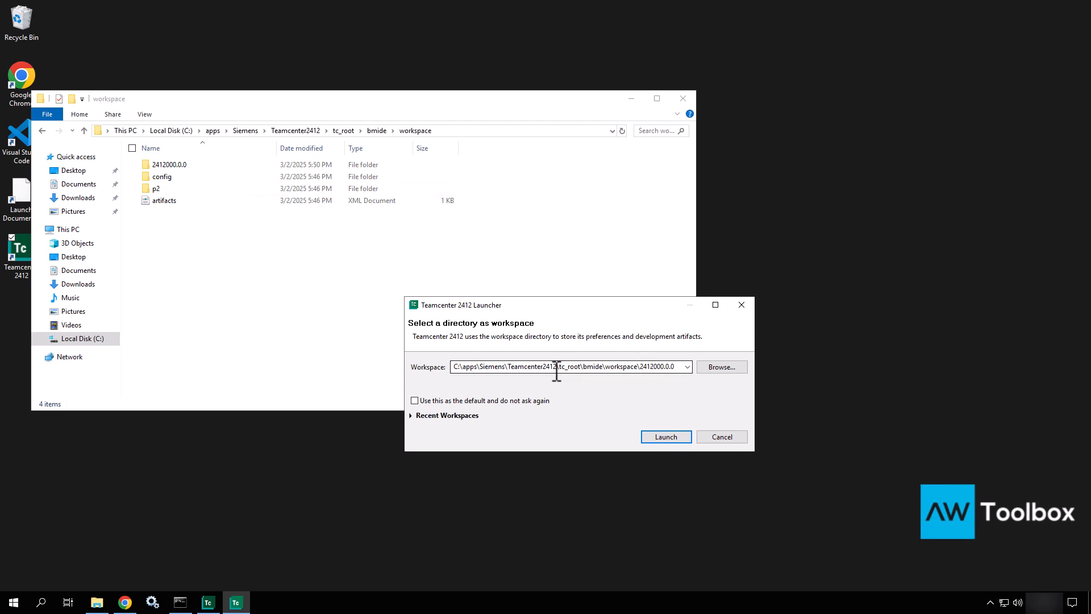
pyautogui.click(465, 415)
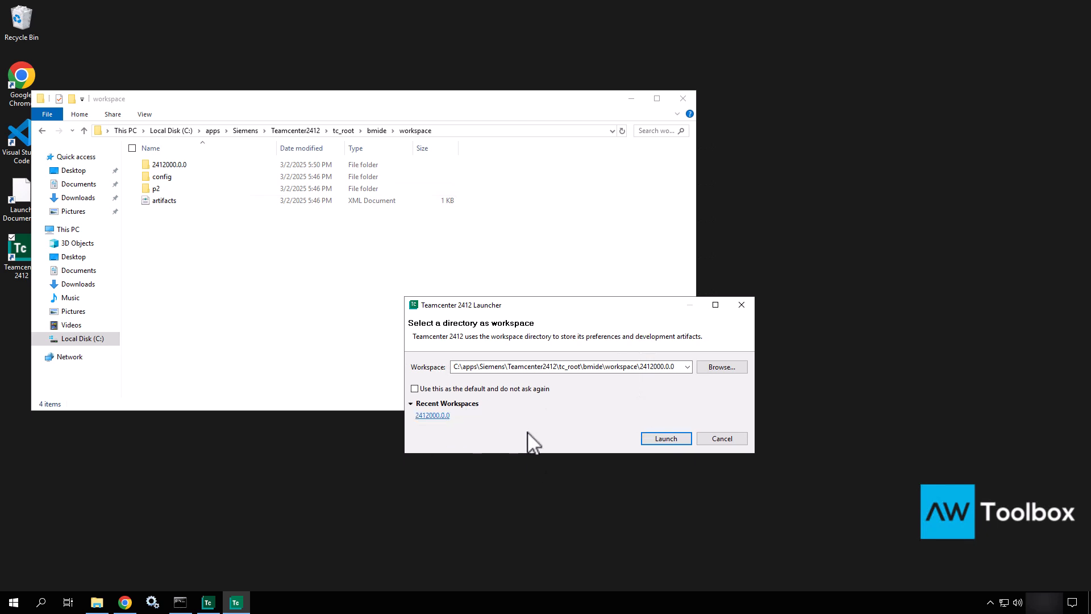
# Step: Launch BMIDE with workspace 2412000.0.0 and open that folder in Explorer to see .metadata
pyautogui.click(667, 441)
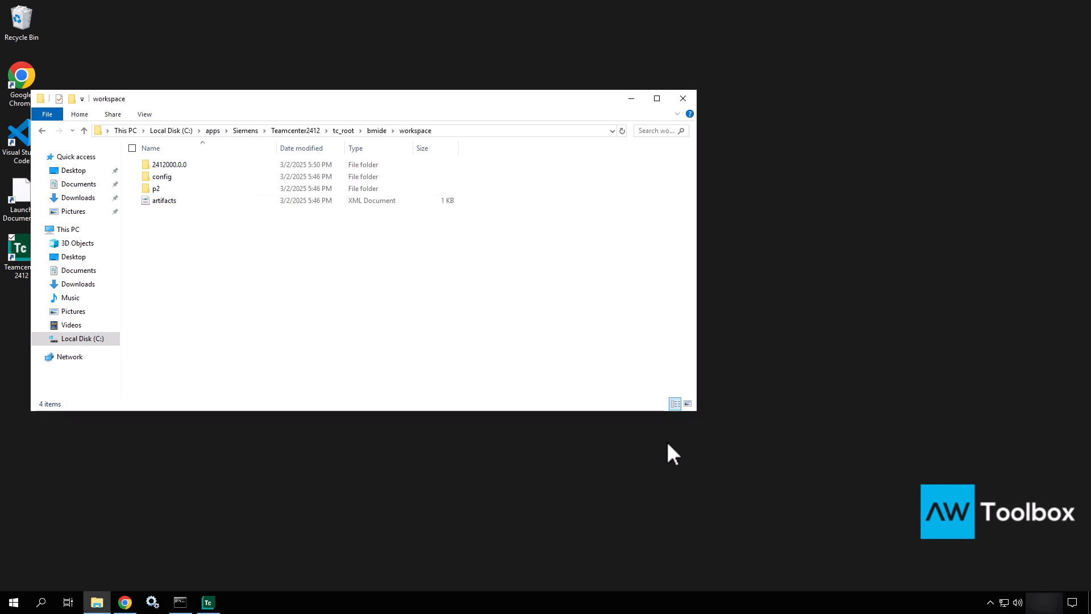
pyautogui.doubleClick(162, 165)
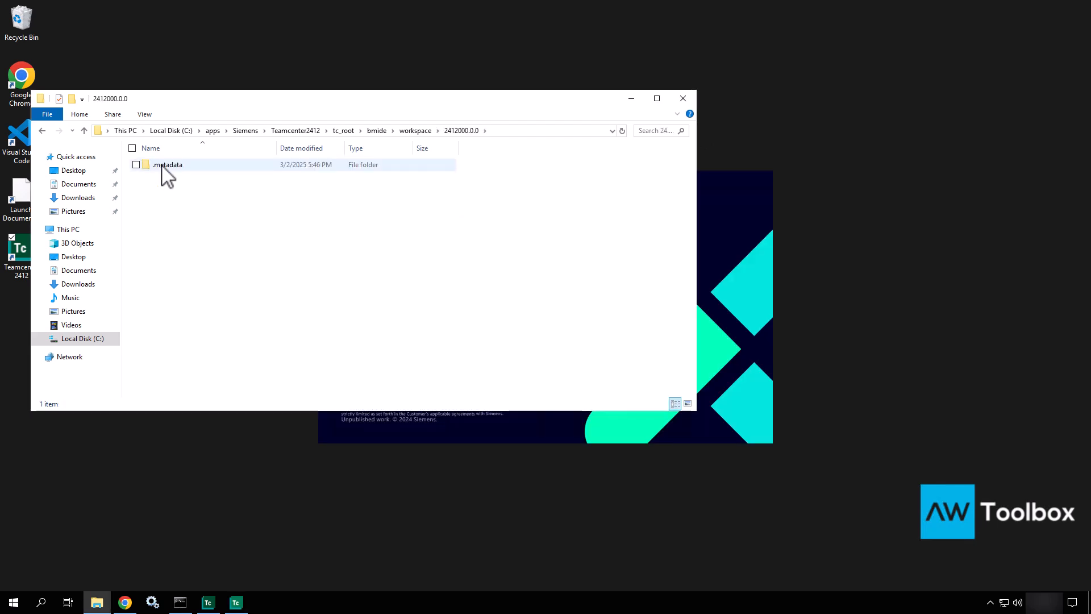
pyautogui.click(162, 166)
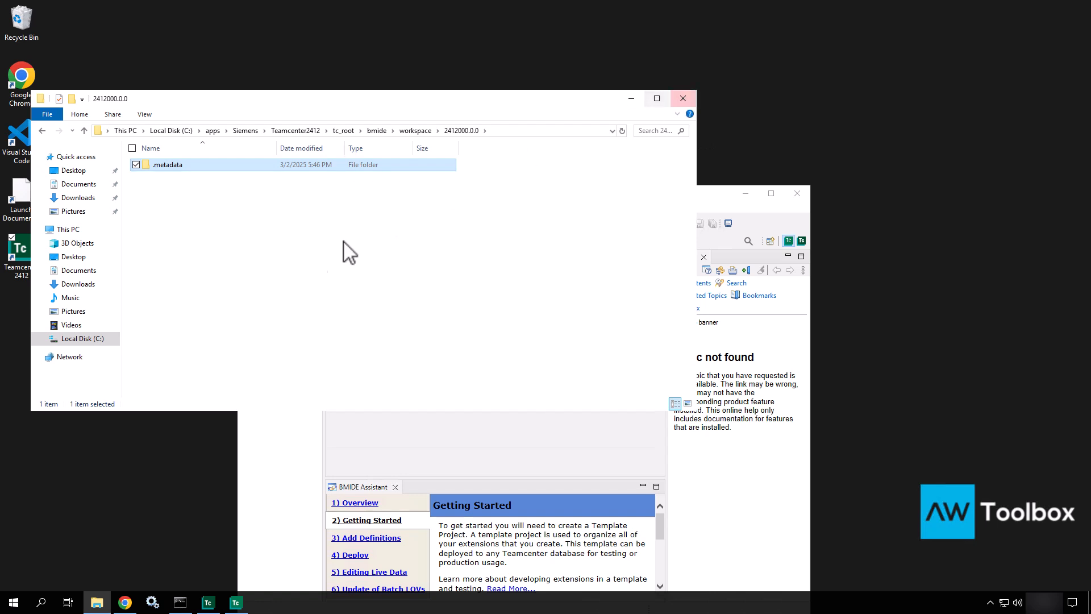
pyautogui.click(295, 244)
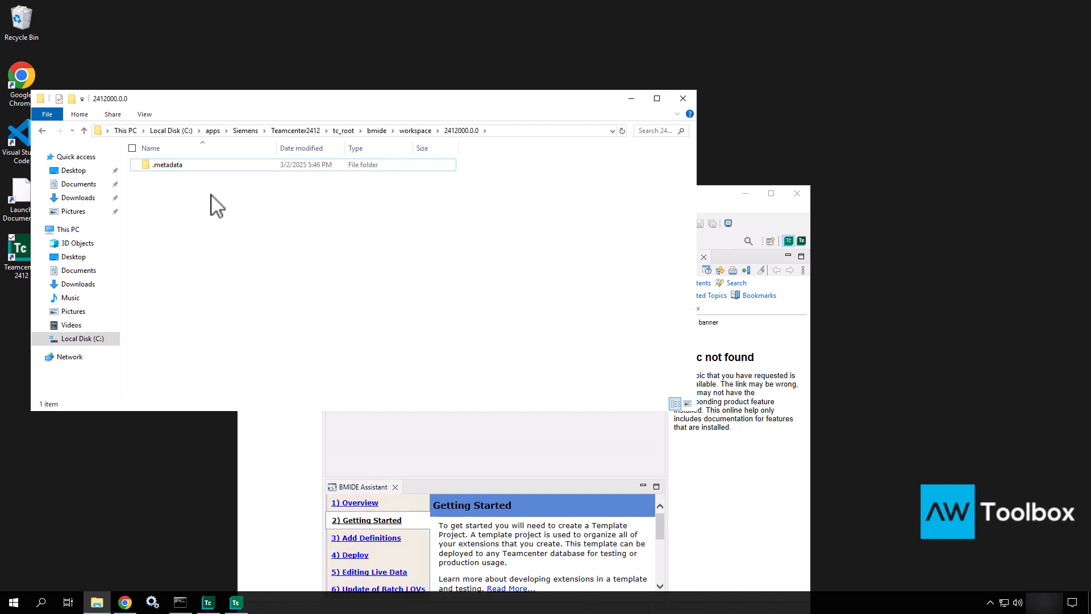
# Step: Hide File Explorer, then move the BMIDE window up-left and stretch it much wider
pyautogui.click(630, 98)
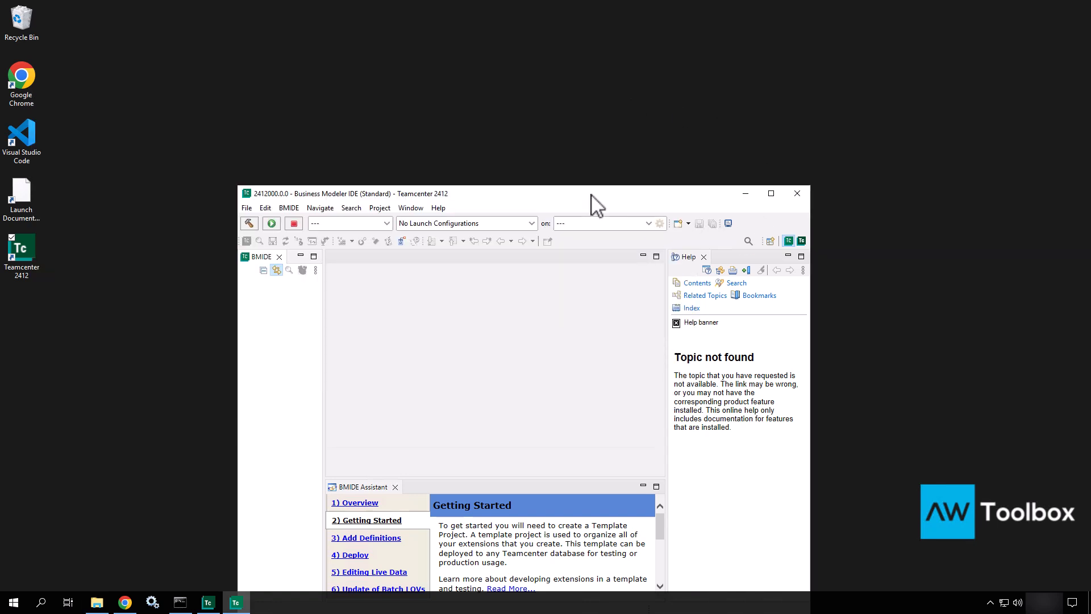
pyautogui.moveTo(591, 196); pyautogui.dragTo(431, 114)
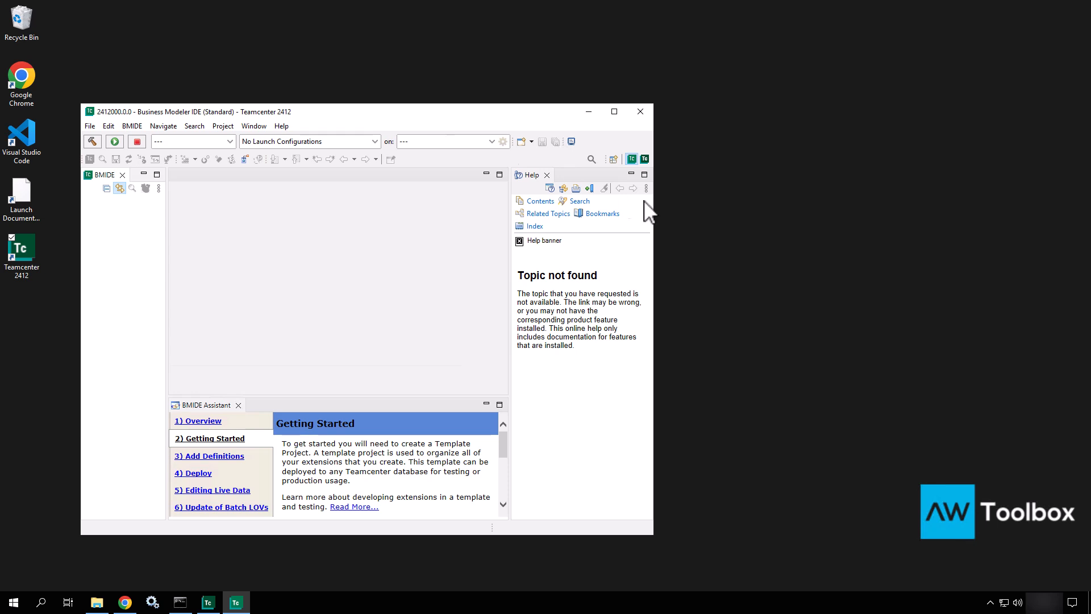
pyautogui.moveTo(653, 167); pyautogui.dragTo(891, 227)
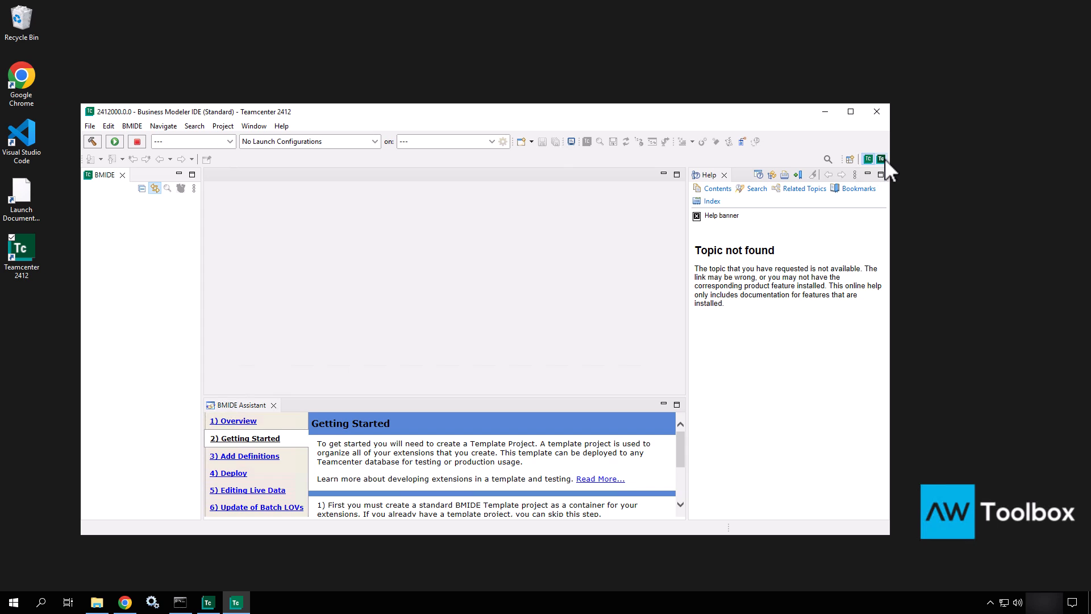
pyautogui.click(884, 159)
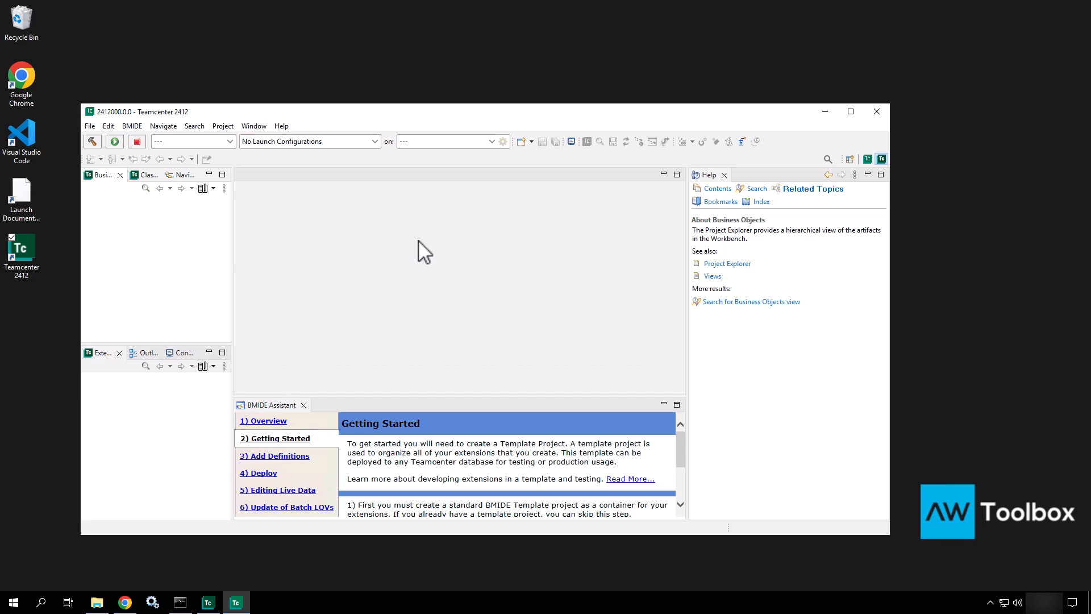
pyautogui.moveTo(232, 252); pyautogui.dragTo(363, 252)
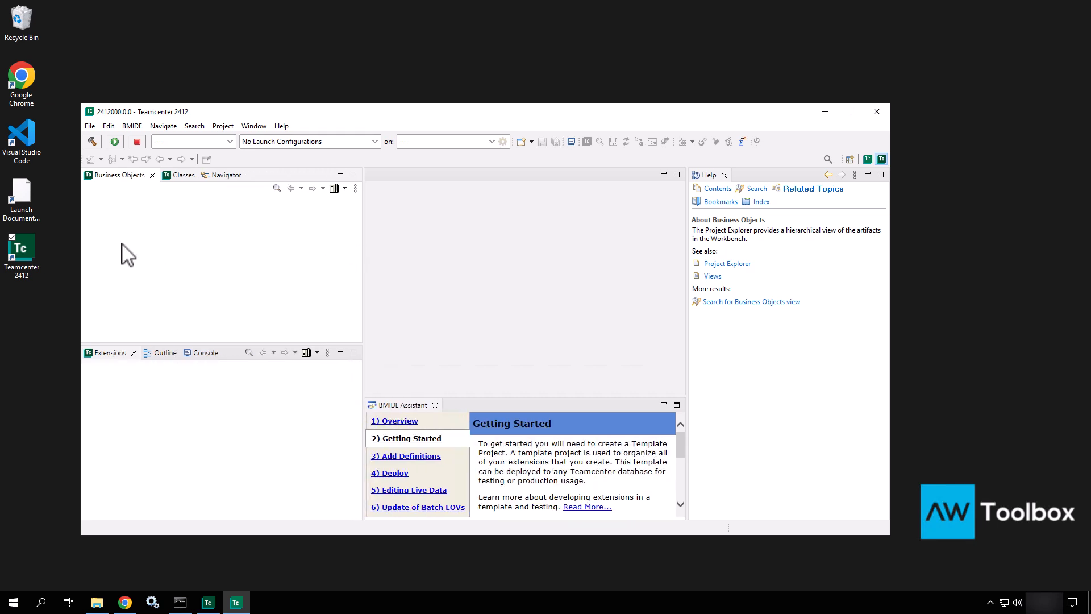
pyautogui.click(225, 175)
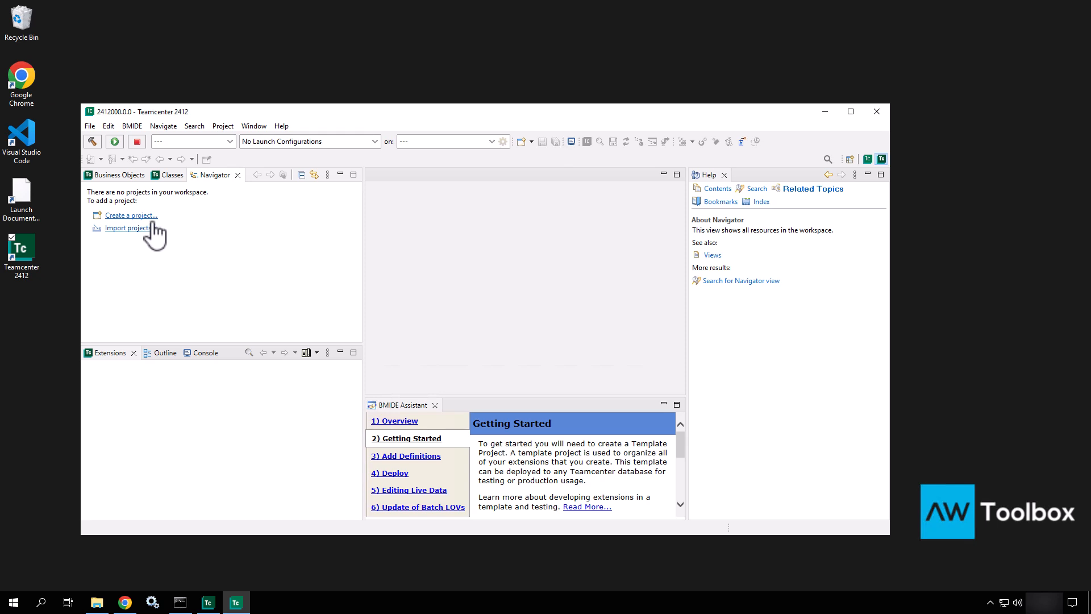
pyautogui.click(172, 175)
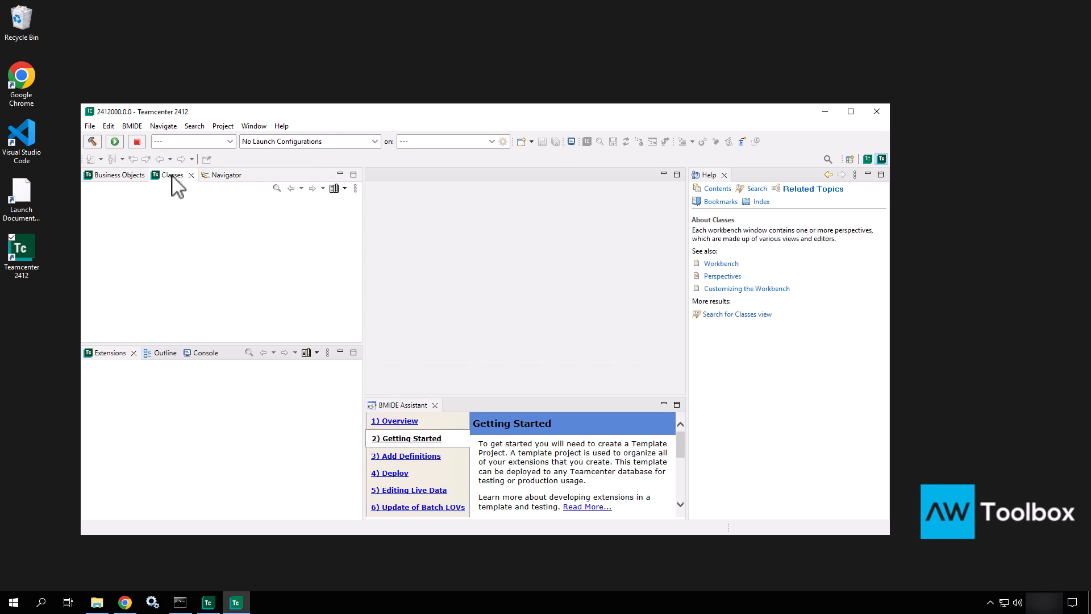
pyautogui.click(109, 175)
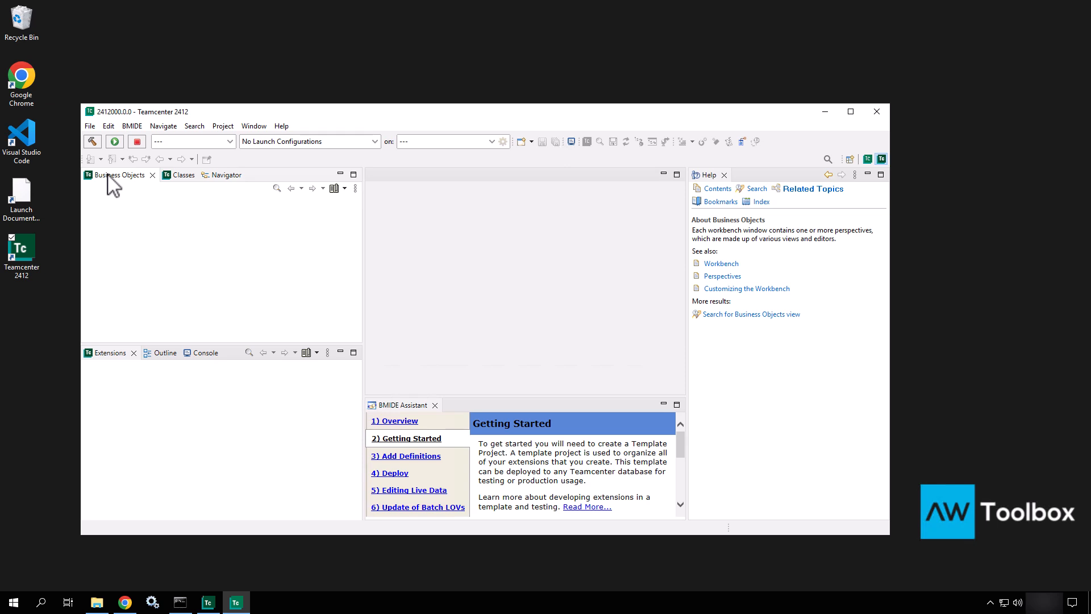
pyautogui.click(872, 162)
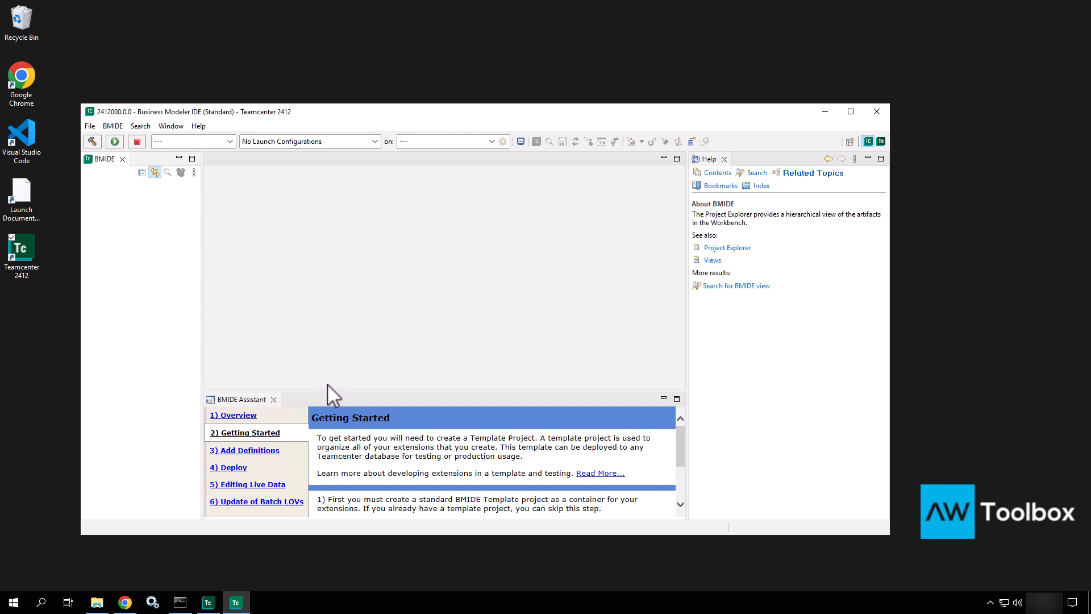
# Step: Enlarge the Assistant, go through Add Definitions and Deploy to Editing Live Data, then close Help
pyautogui.moveTo(323, 390); pyautogui.dragTo(338, 299)
pyautogui.click(263, 358)
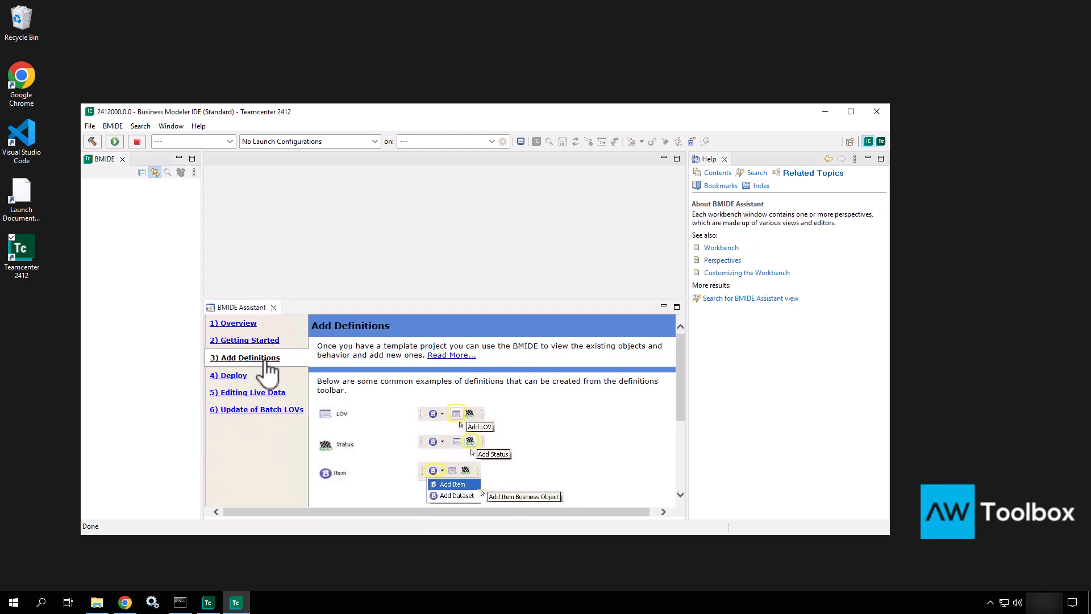
pyautogui.click(242, 376)
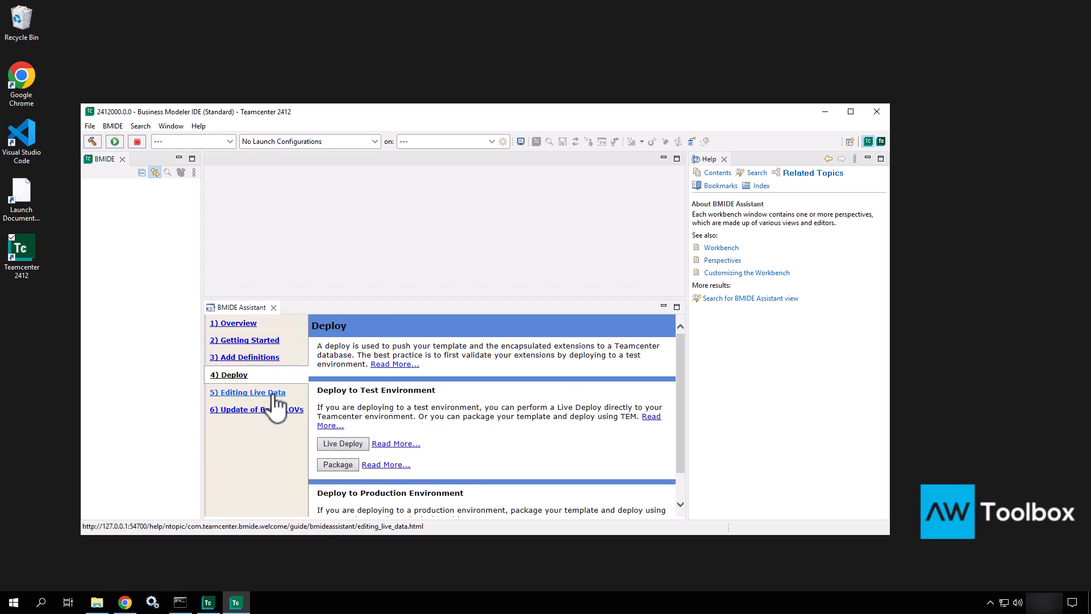
pyautogui.click(272, 394)
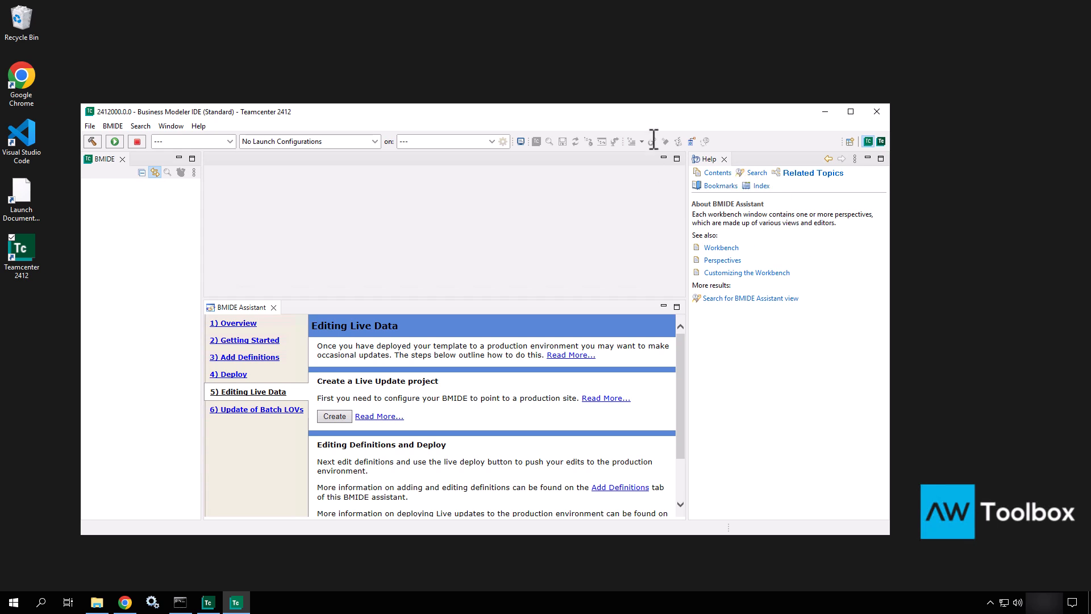
pyautogui.click(724, 159)
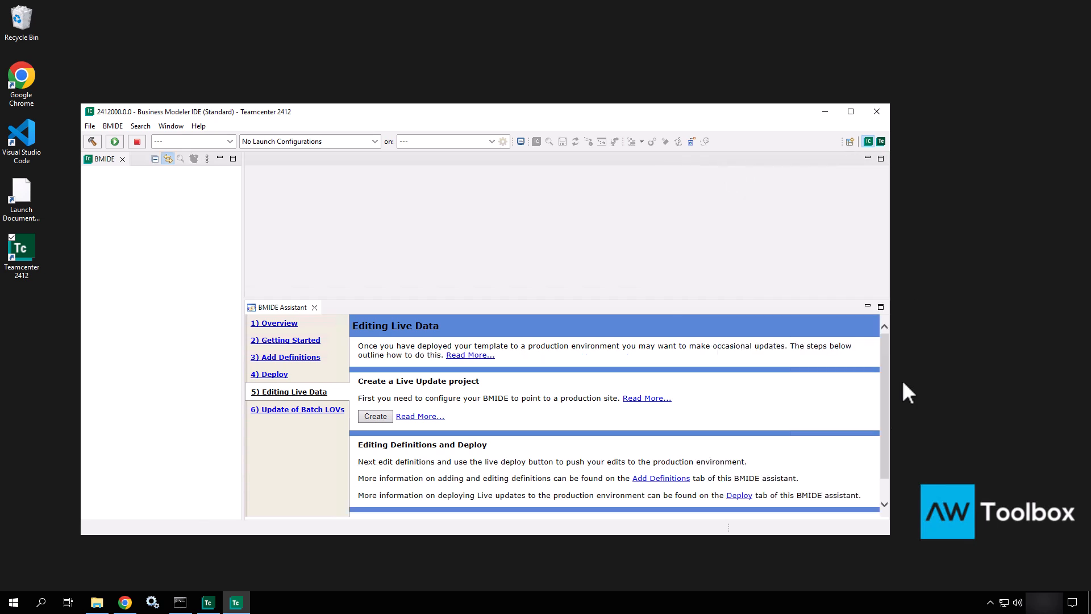
# Step: Close the BMIDE Assistant, reopen Help through Show View Other filtered by 'help', then close it
pyautogui.click(314, 308)
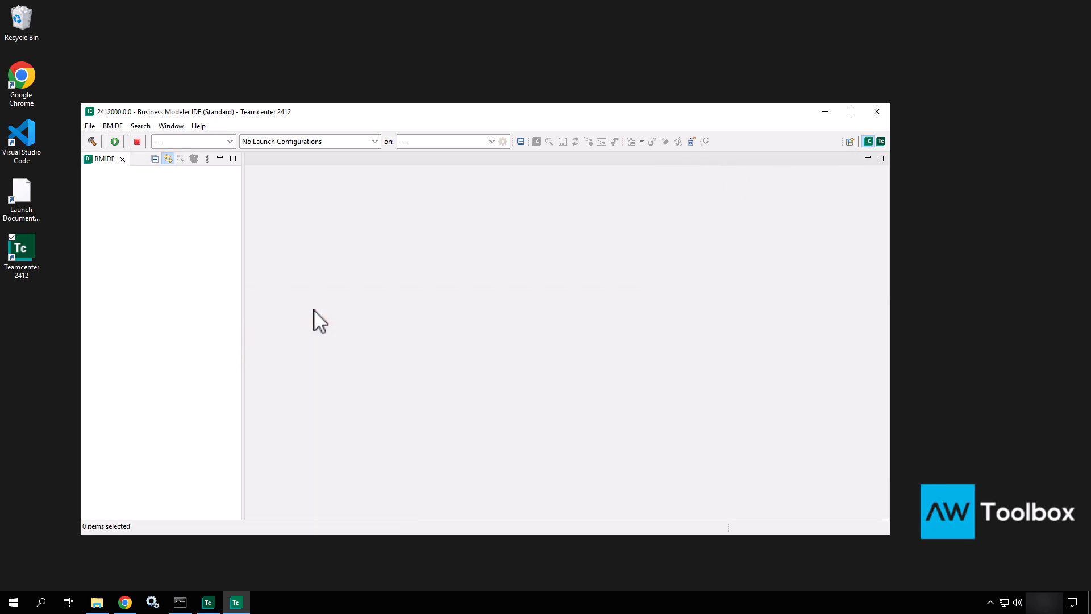
pyautogui.click(168, 126)
pyautogui.moveTo(172, 142)
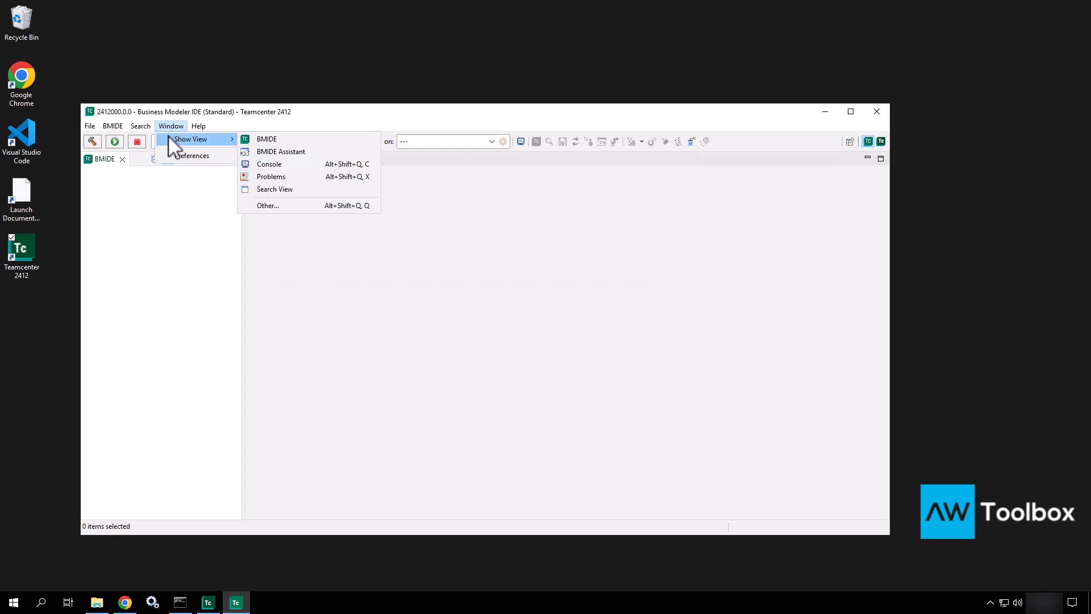
pyautogui.click(294, 205)
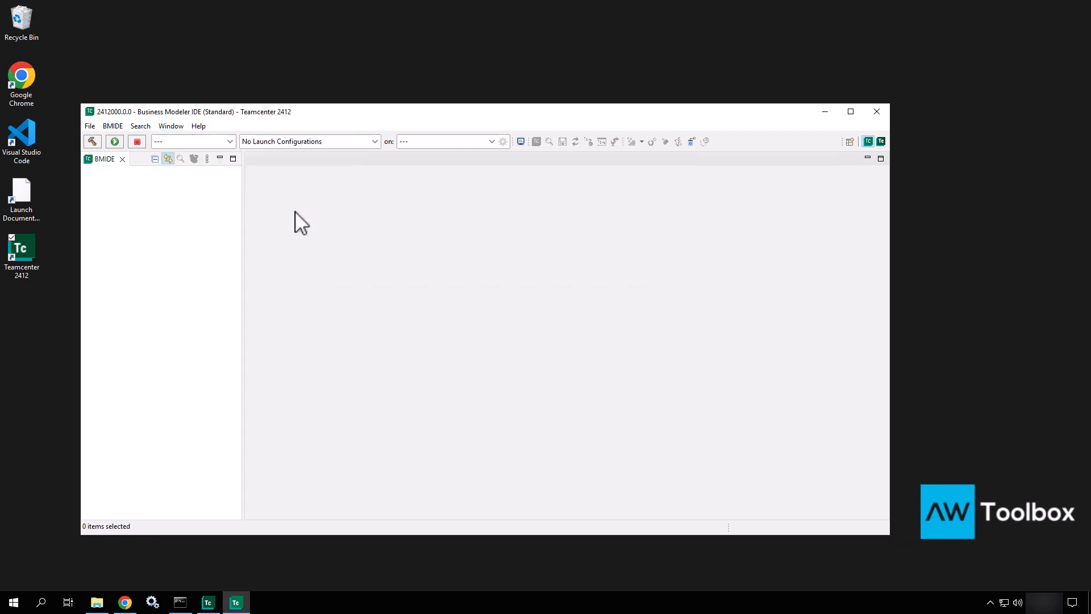
pyautogui.write('help')
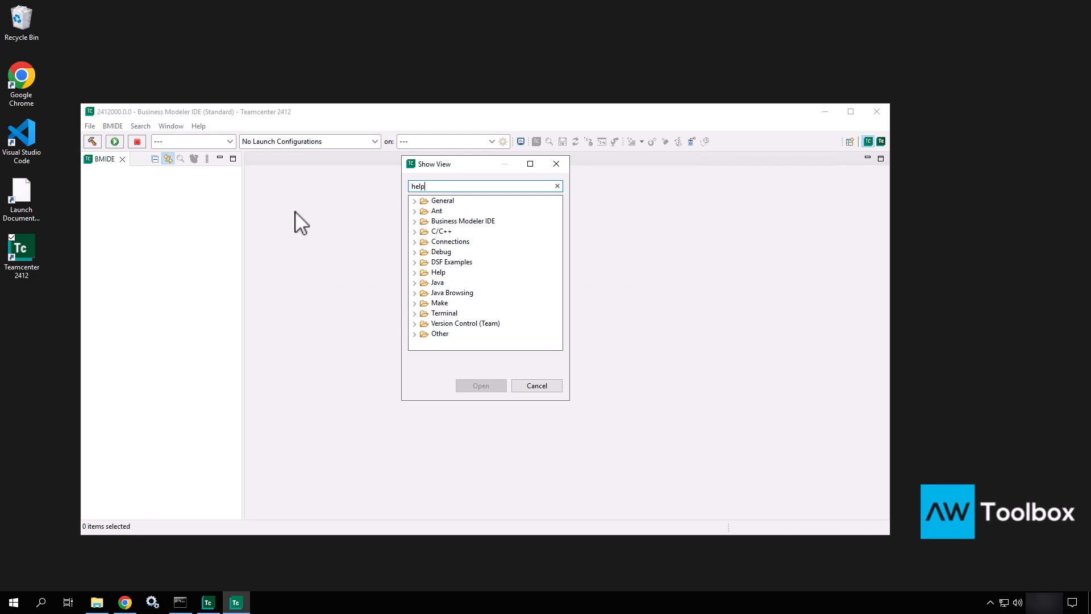
pyautogui.click(447, 211)
pyautogui.click(481, 386)
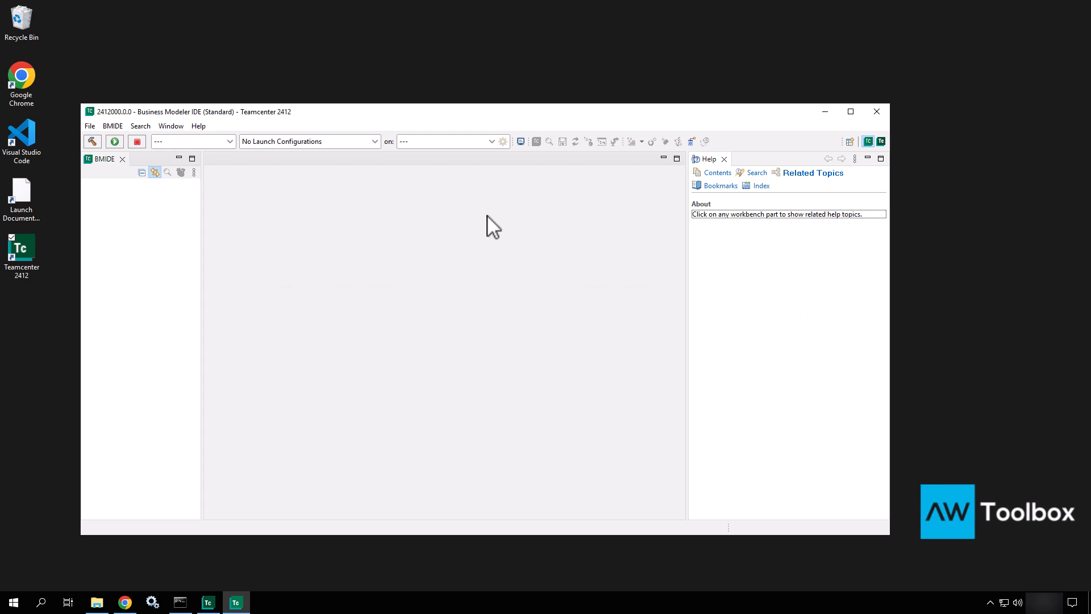
pyautogui.click(724, 159)
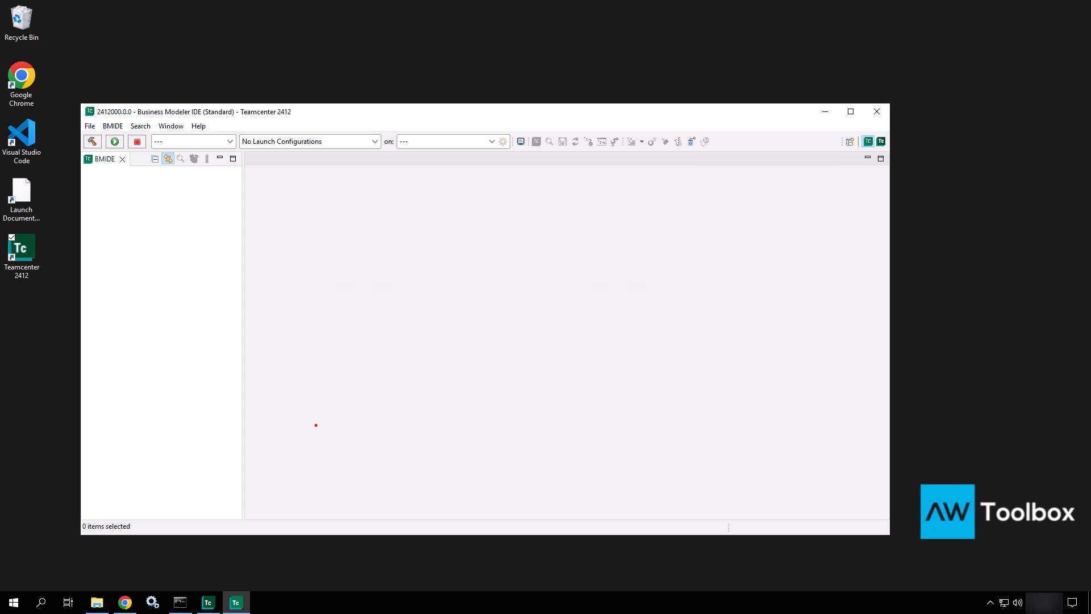
# Step: Add a red note near the editor's bottom reading 'TC Foundation (template -> Item, Item Revisions'
pyautogui.moveTo(313, 429)
pyautogui.keyDown('ctrl'); pyautogui.keyDown('shift'); pyautogui.mouseDown()
pyautogui.moveTo(574, 490)
pyautogui.moveTo(730, 476)
pyautogui.mouseUp(); pyautogui.keyUp('shift'); pyautogui.keyUp('ctrl')
pyautogui.write('tT')
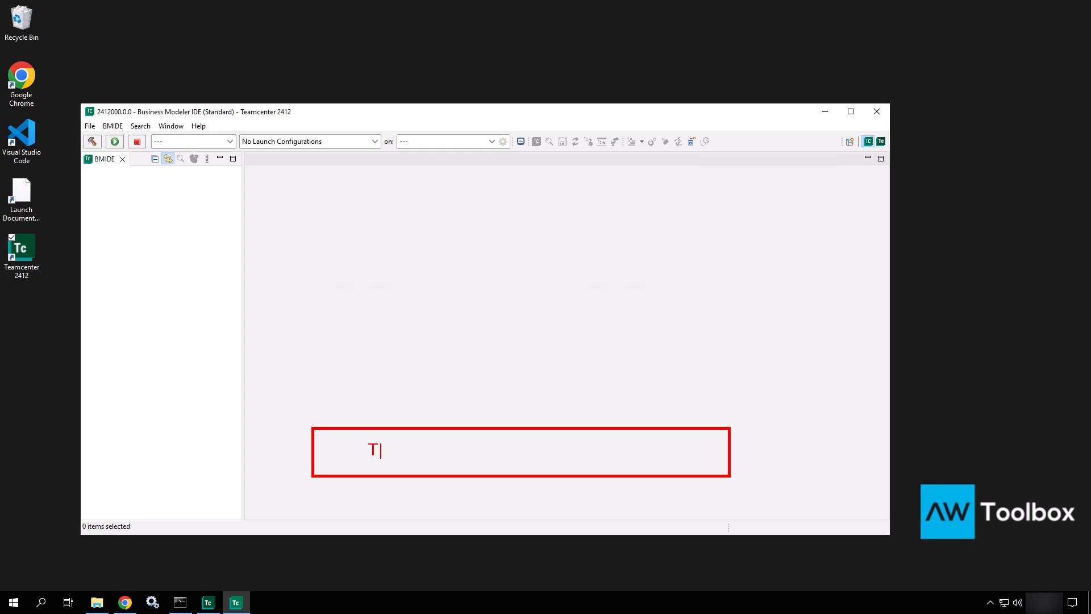
pyautogui.write('C Foundation (template')
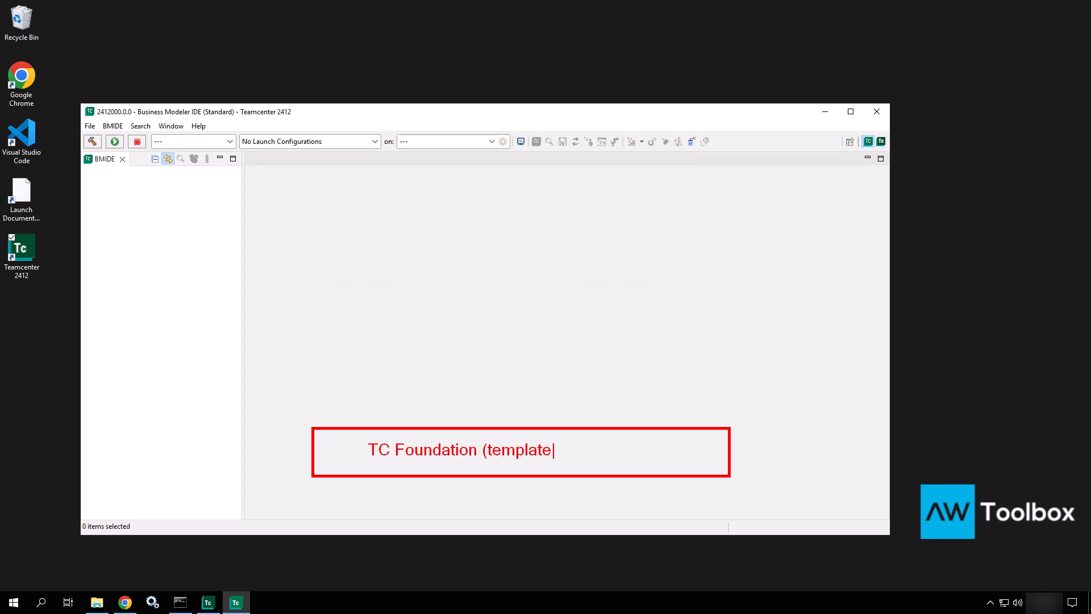
pyautogui.write(' -> Item, Item Revisions')
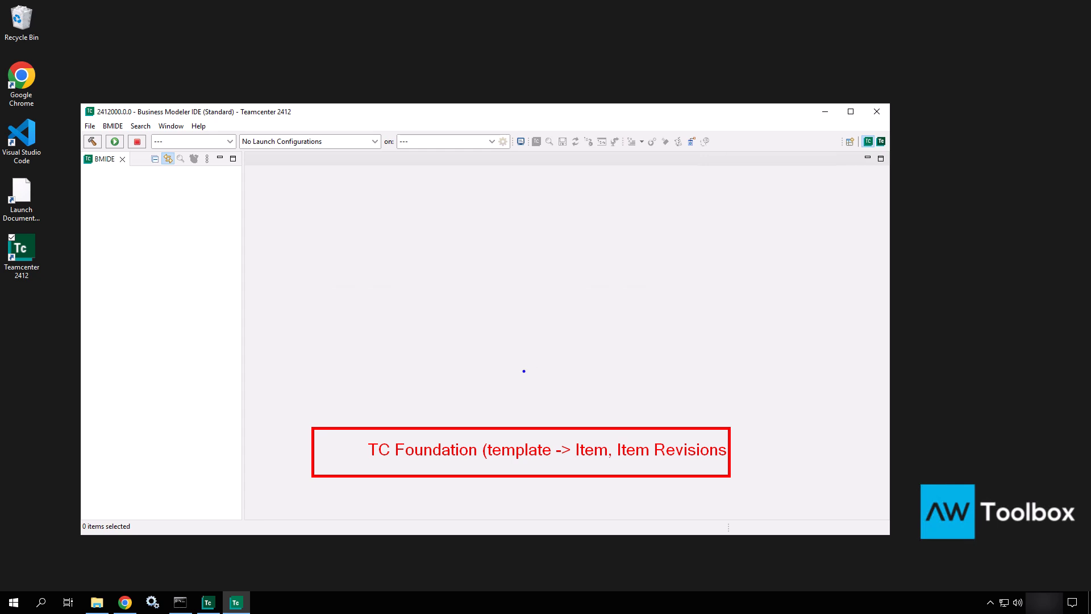
# Step: Add a blue note above it reading 'ABC_CustomTemplate'
pyautogui.moveTo(523, 377)
pyautogui.keyDown('ctrl'); pyautogui.mouseDown()
pyautogui.moveTo(558, 405)
pyautogui.moveTo(731, 421)
pyautogui.mouseUp(); pyautogui.keyUp('ctrl')
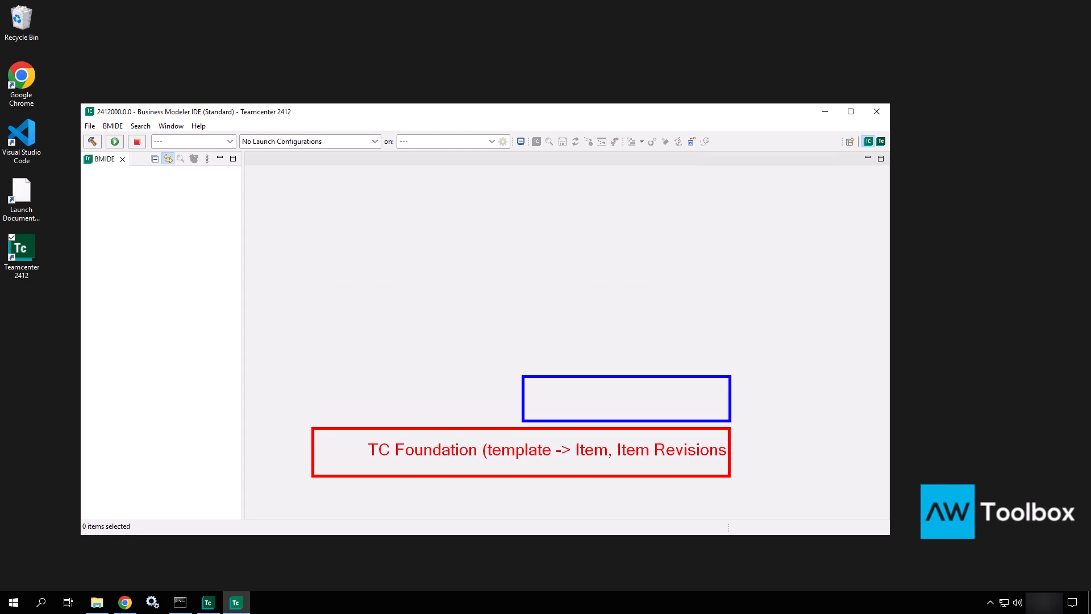
pyautogui.press('t')
pyautogui.write('ABC_CustomTemplate')
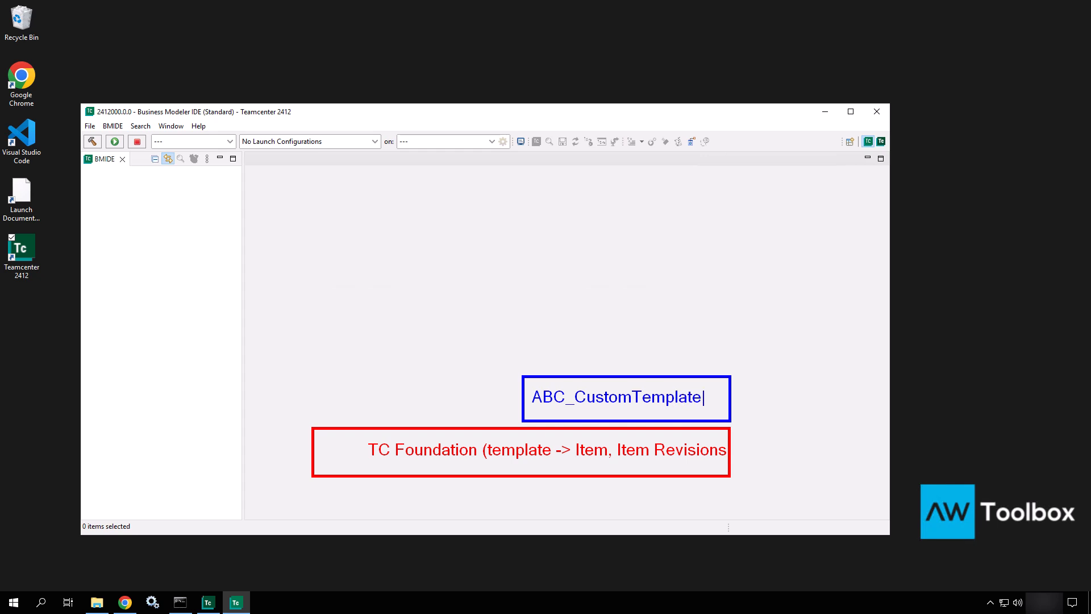
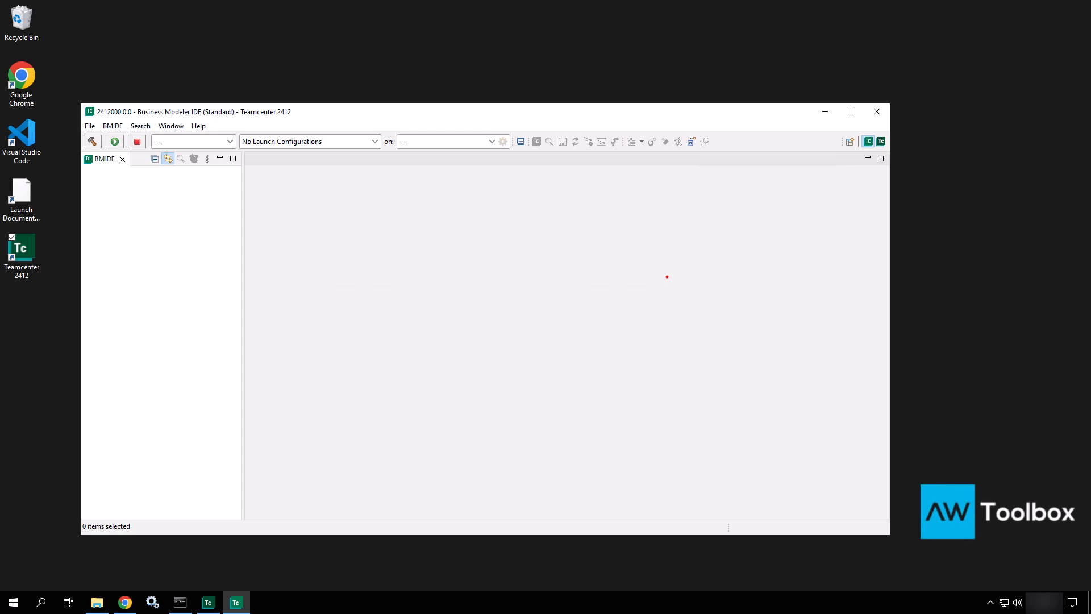
# Step: Open tc_root\bmide\templates in File Explorer, scroll its 82 files, and reposition the window
pyautogui.click(103, 608)
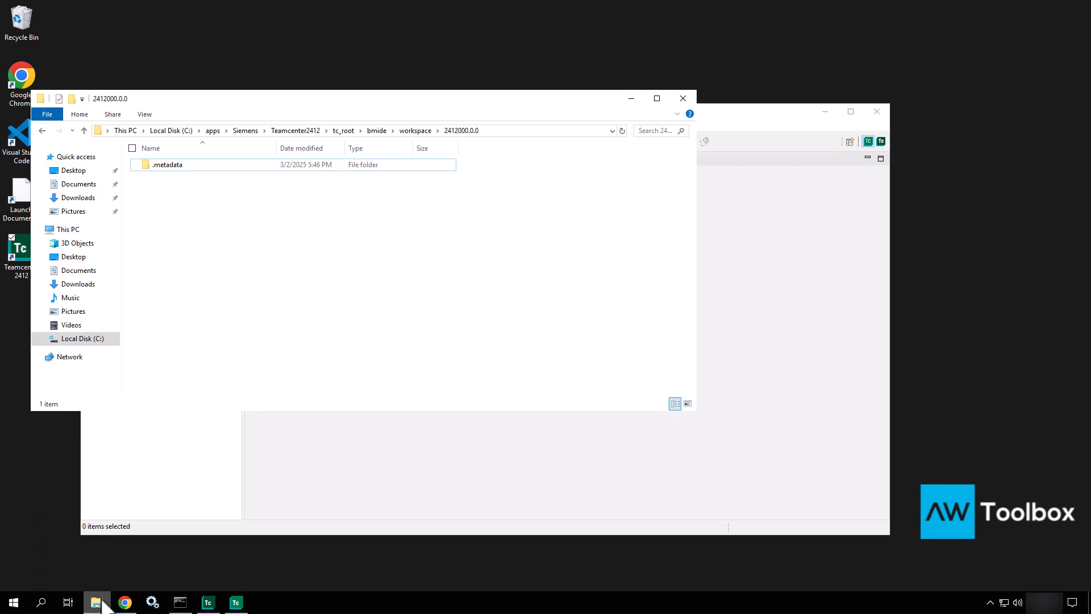
pyautogui.moveTo(397, 109); pyautogui.dragTo(745, 227)
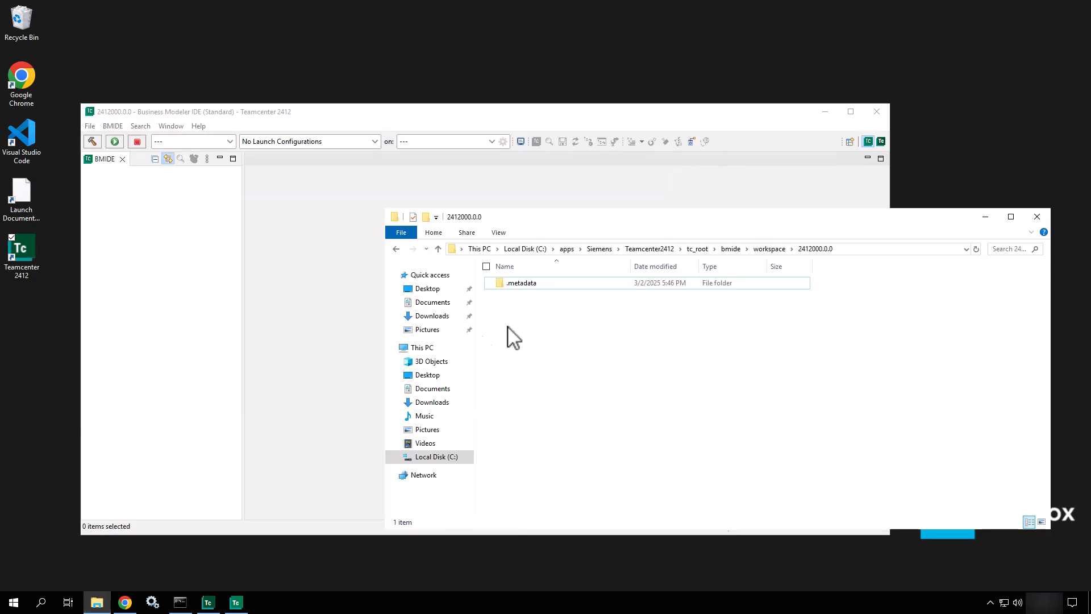
pyautogui.click(731, 249)
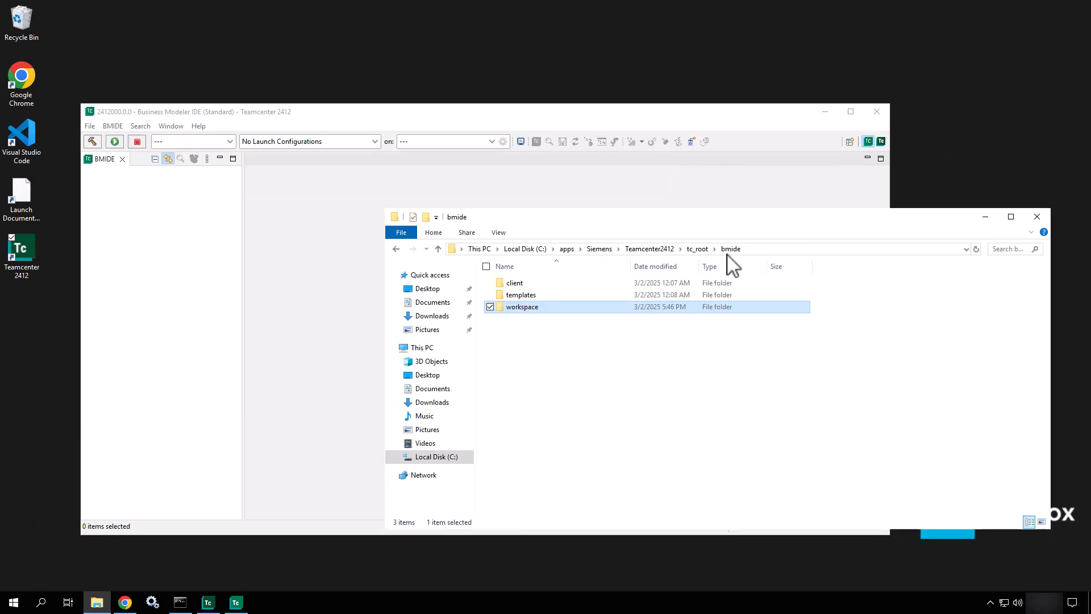
pyautogui.doubleClick(535, 295)
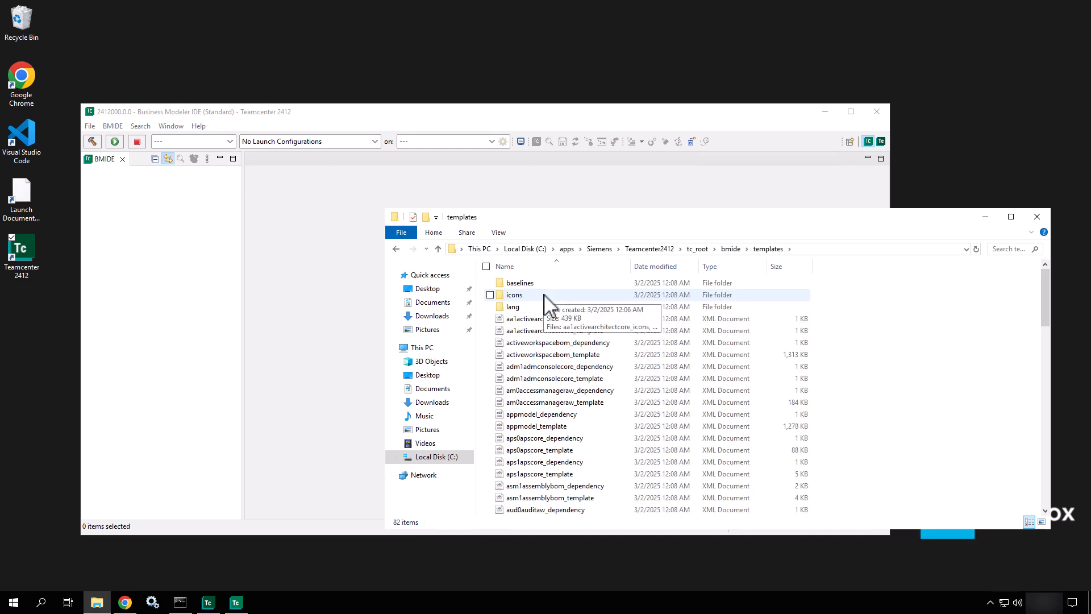
pyautogui.scroll(-10, 618, 418)
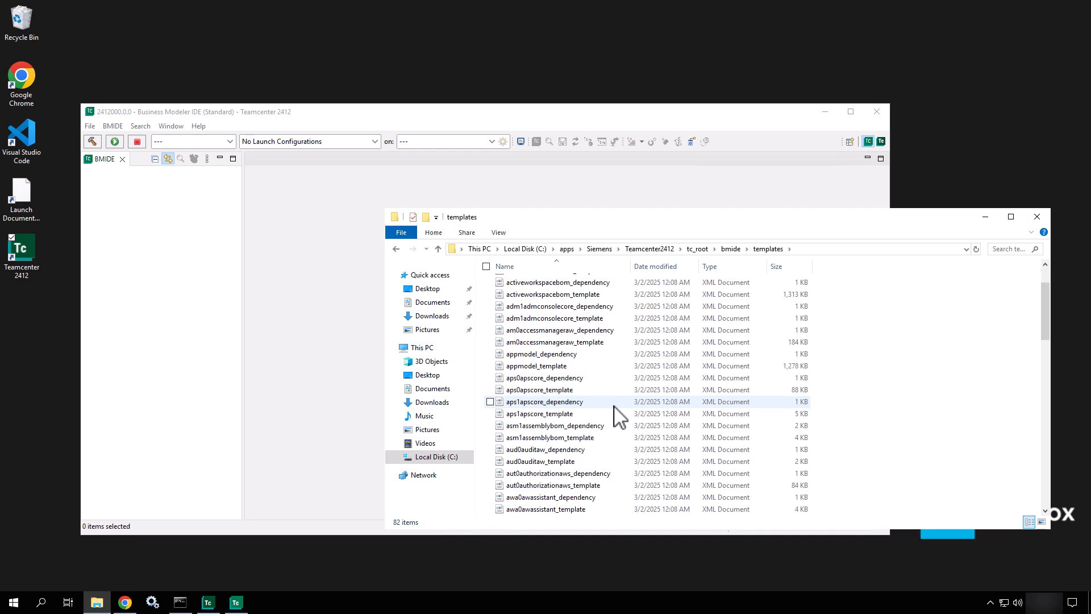
pyautogui.scroll(-15, 619, 418)
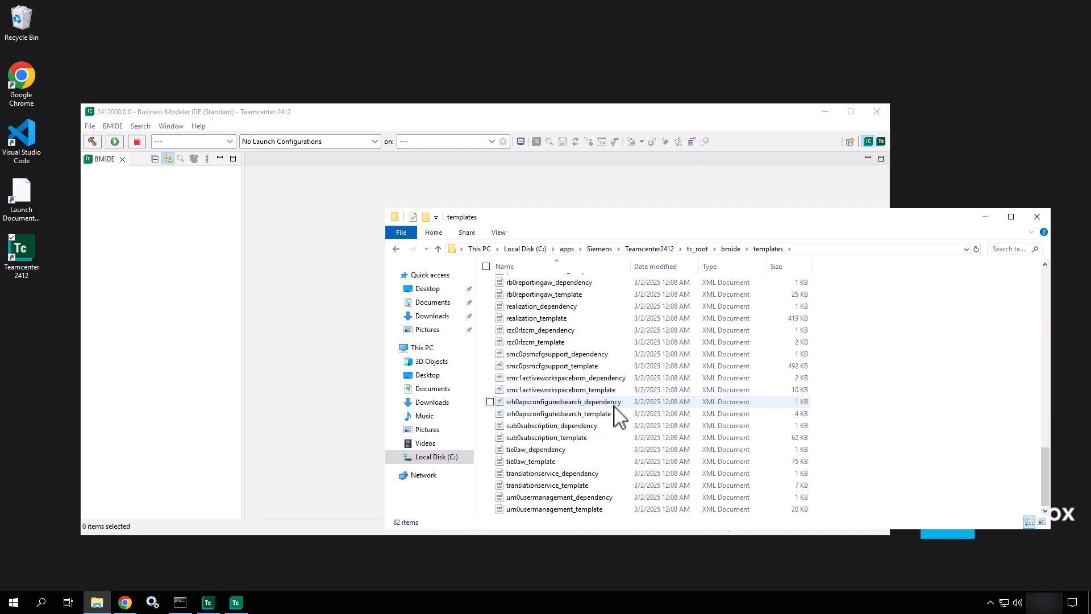
pyautogui.scroll(20, 618, 418)
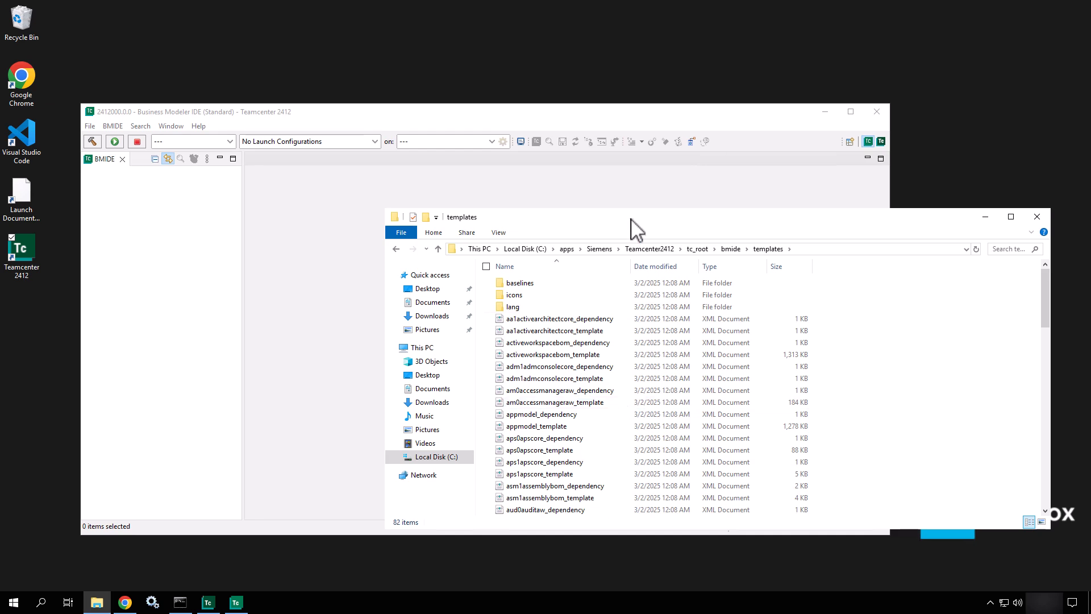
pyautogui.moveTo(382, 253); pyautogui.dragTo(612, 288)
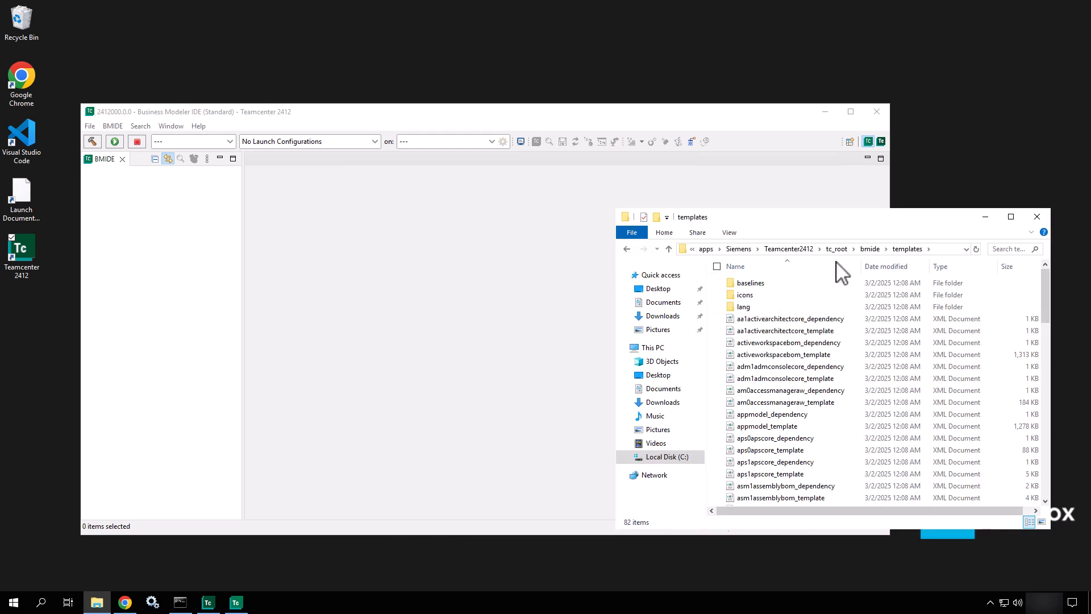
pyautogui.moveTo(912, 220); pyautogui.dragTo(766, 186)
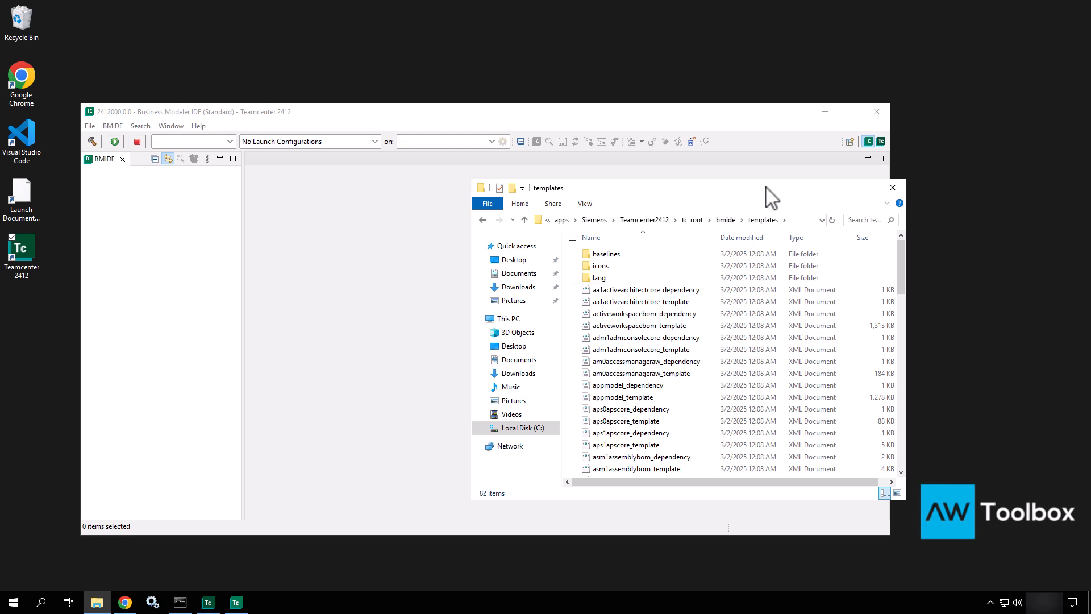
pyautogui.click(693, 223)
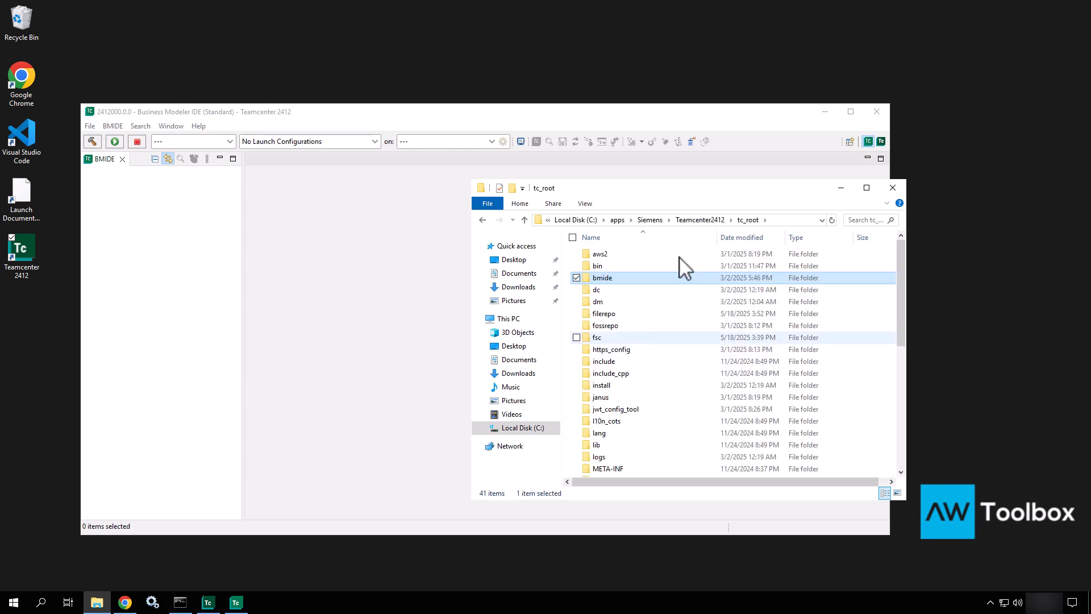
pyautogui.click(717, 221)
pyautogui.click(607, 280)
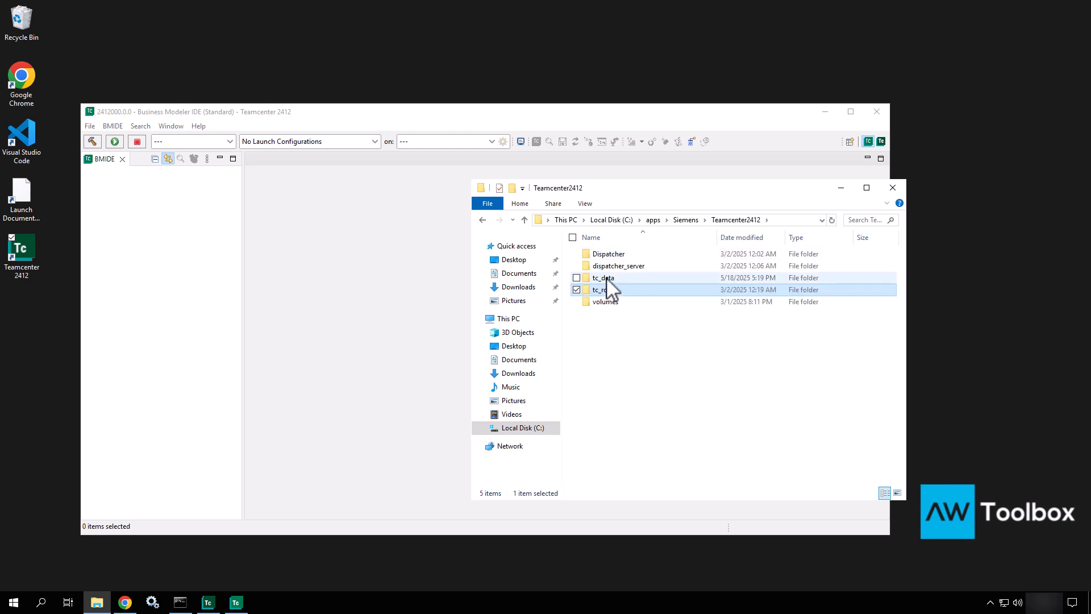
pyautogui.doubleClick(607, 278)
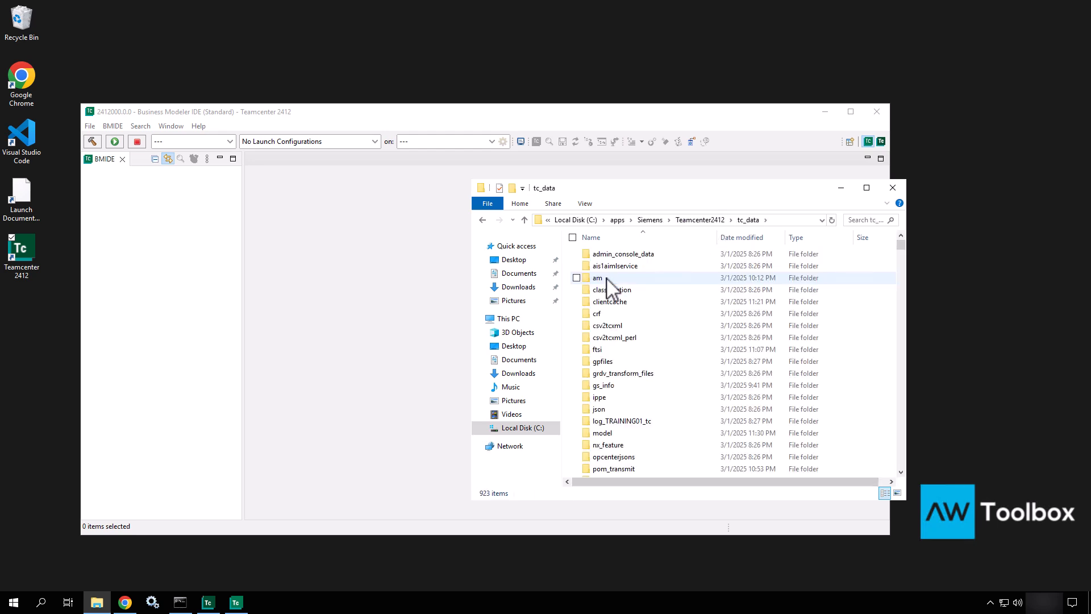
pyautogui.doubleClick(602, 435)
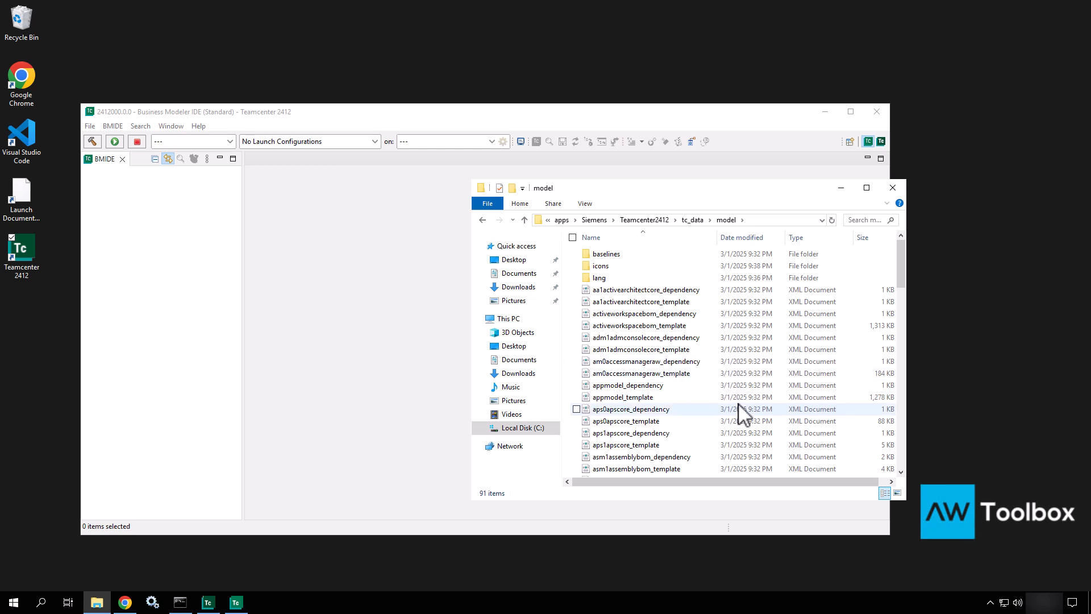
pyautogui.scroll(-2, 741, 412)
pyautogui.scroll(-3, 741, 412)
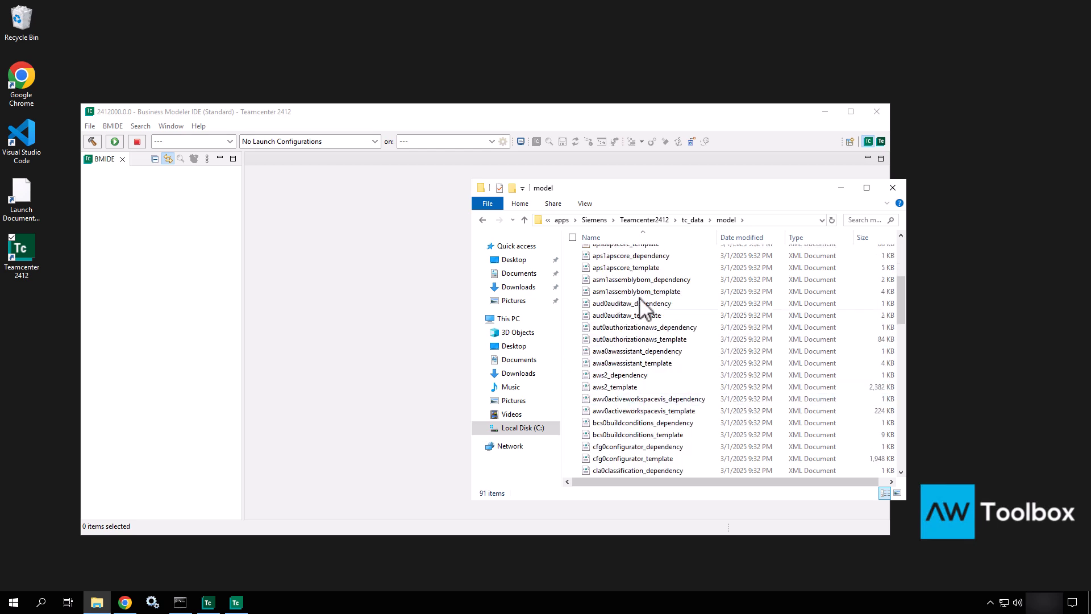
pyautogui.click(637, 320)
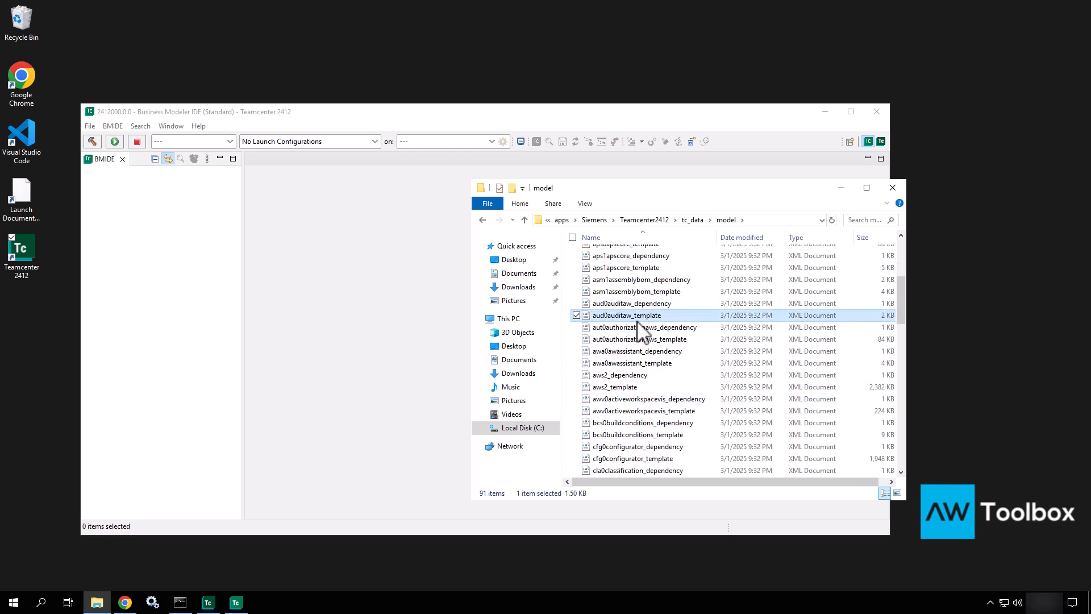
pyautogui.scroll(-8, 638, 321)
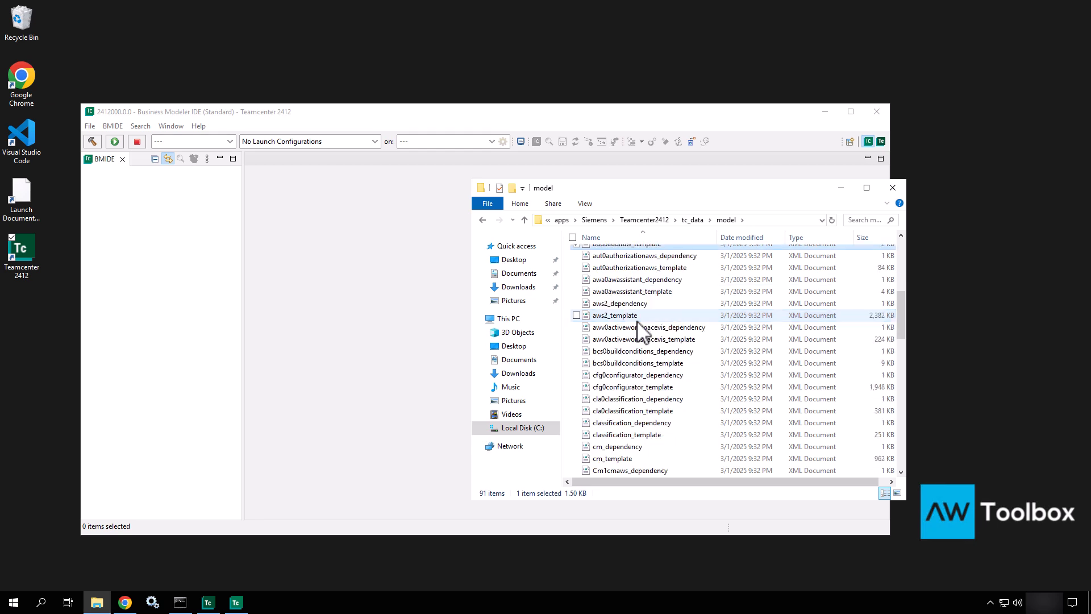
pyautogui.scroll(-6, 638, 322)
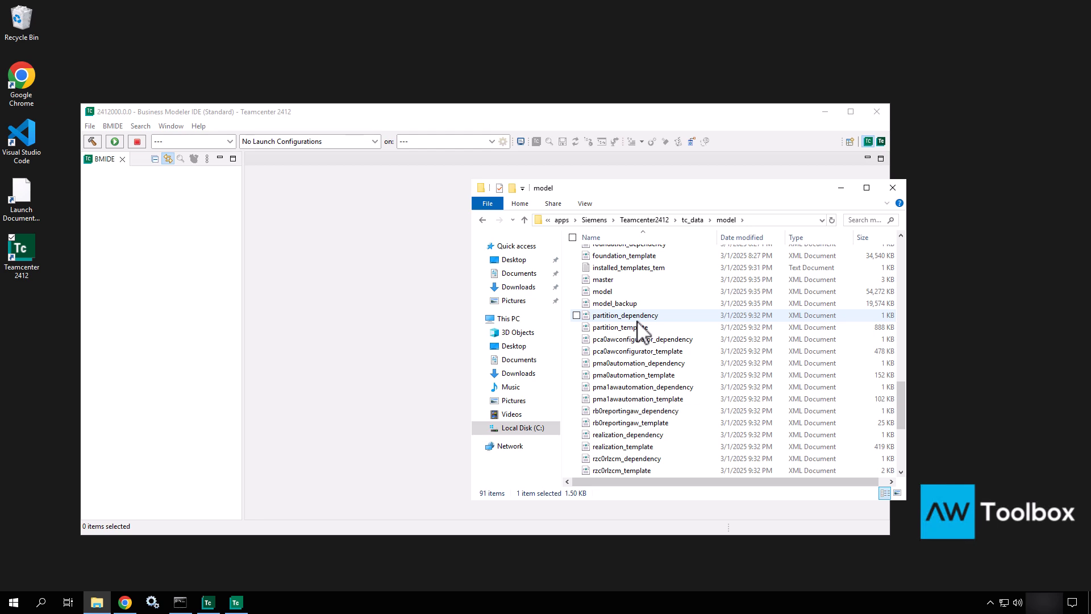
pyautogui.scroll(-5, 637, 322)
pyautogui.scroll(19, 637, 322)
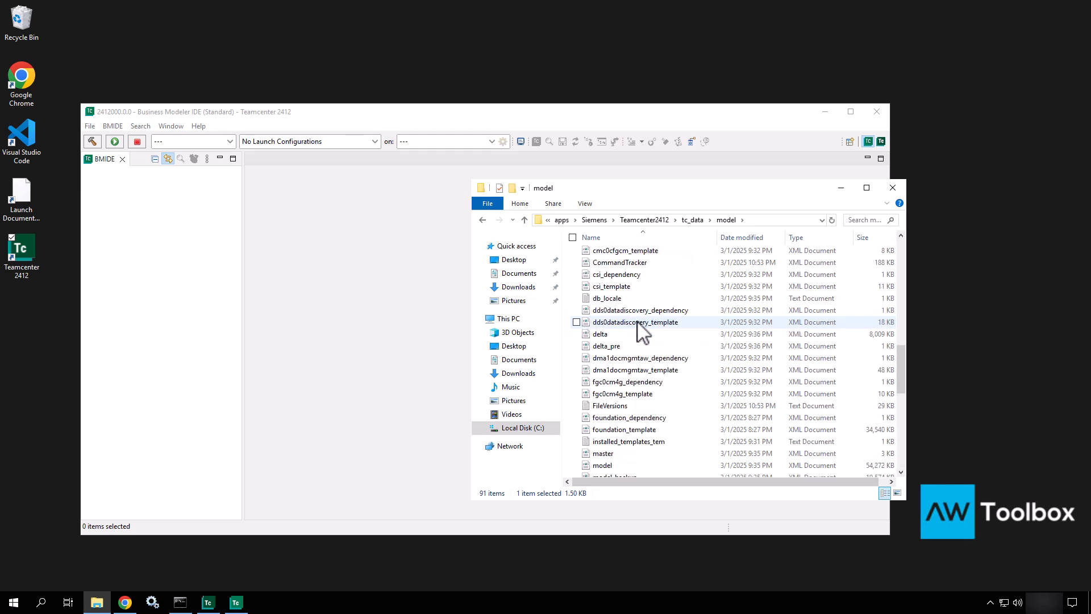
pyautogui.click(691, 220)
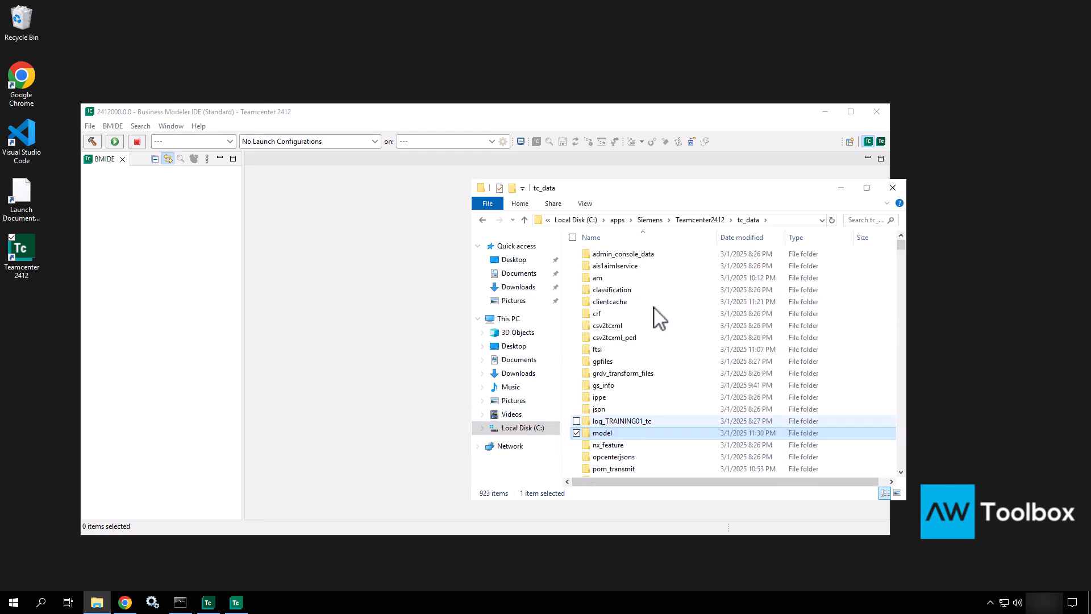
pyautogui.click(705, 220)
pyautogui.click(688, 220)
pyautogui.doubleClick(632, 280)
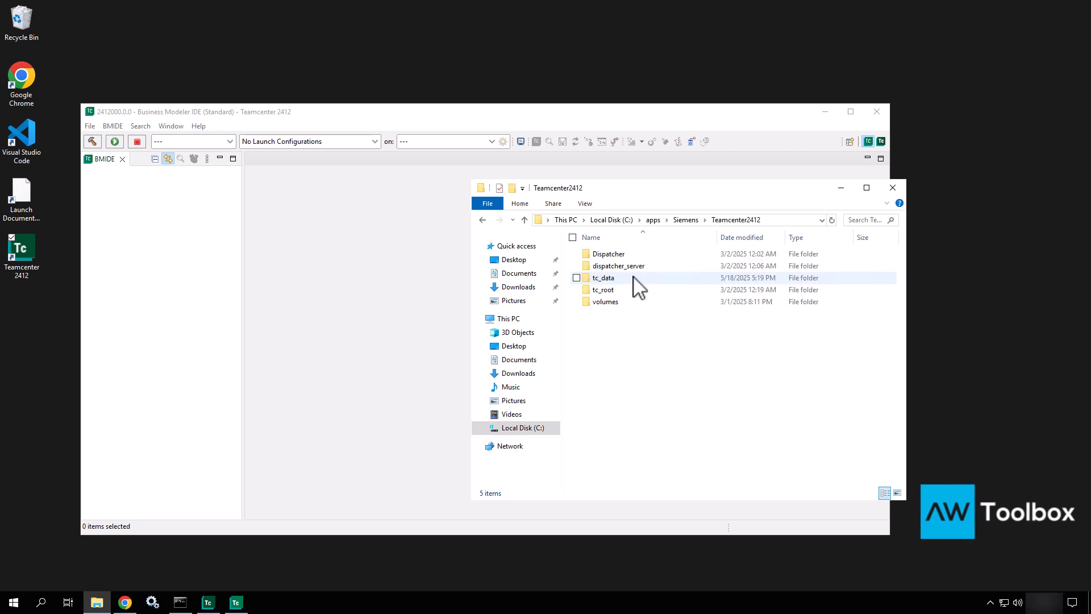
pyautogui.doubleClick(591, 291)
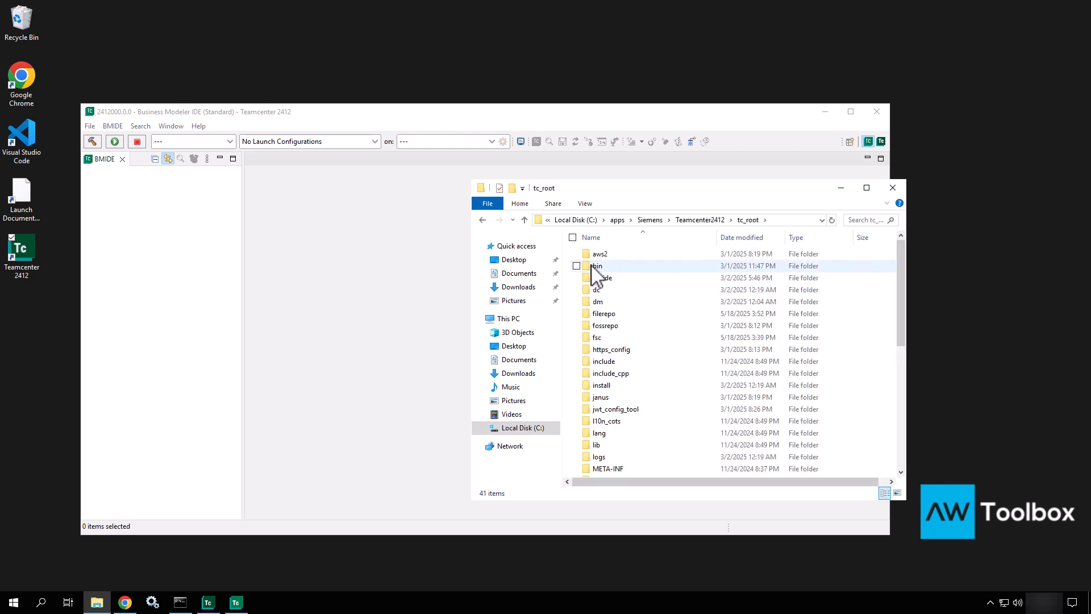
pyautogui.doubleClick(591, 279)
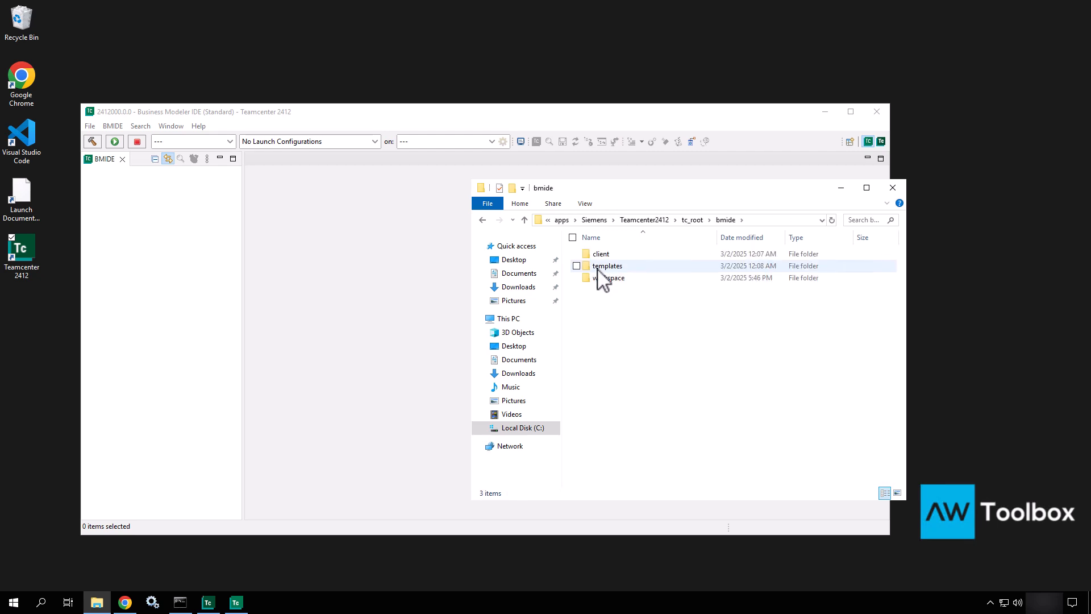
pyautogui.doubleClick(597, 266)
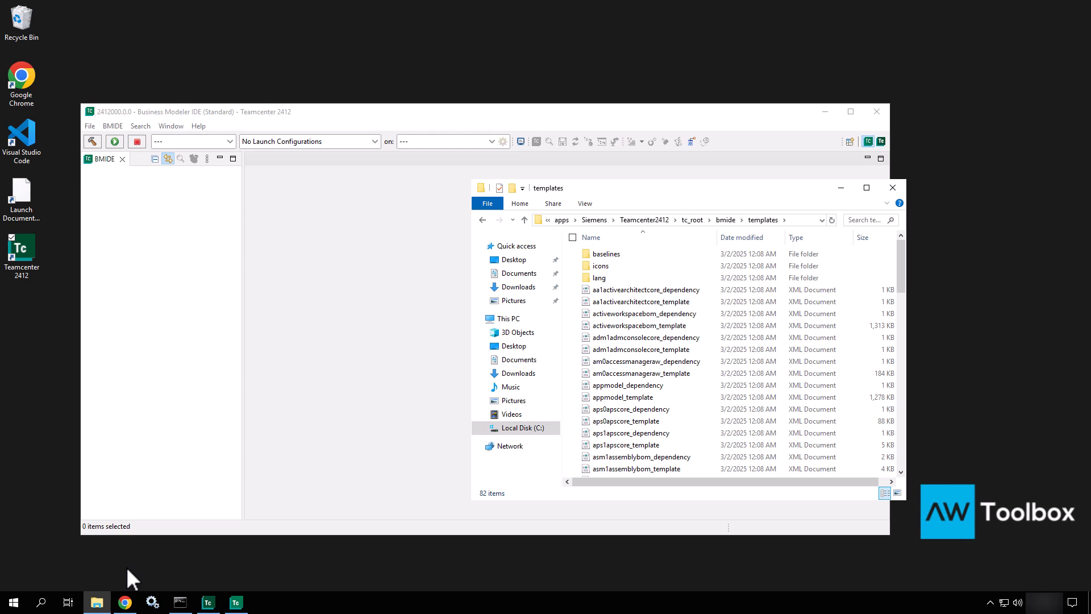
# Step: Open the teamcenter_training environment in Deployment Center and advance from Applications to the Components step
pyautogui.click(125, 601)
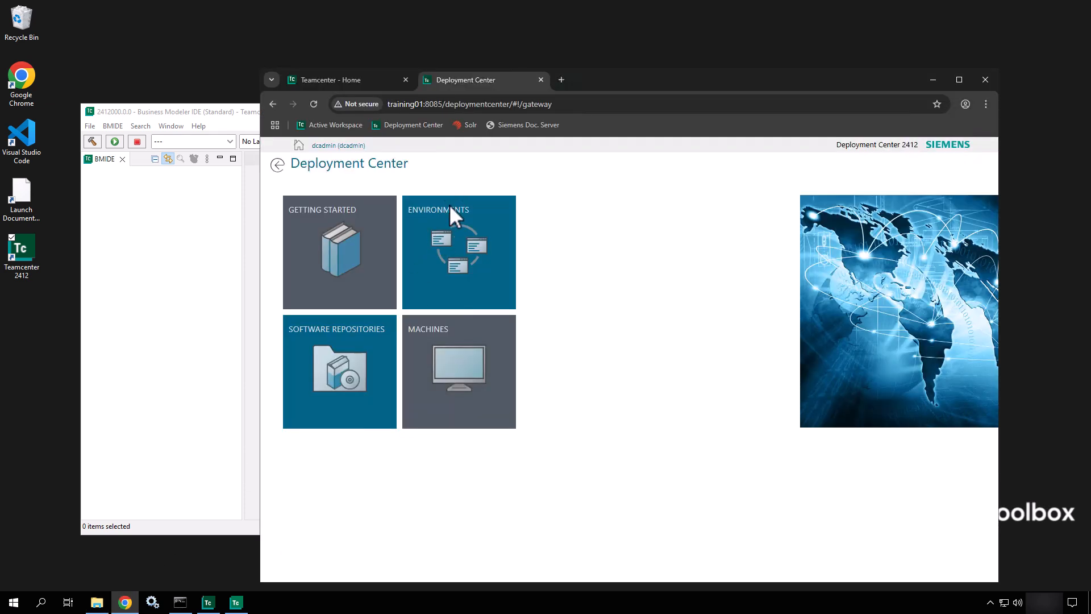
pyautogui.click(448, 246)
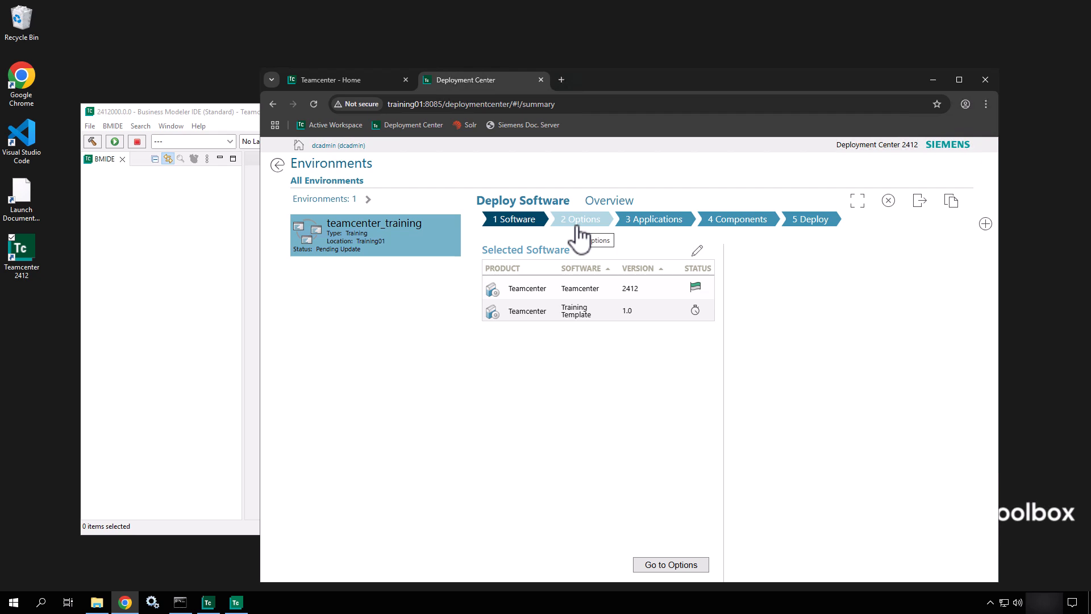
pyautogui.click(655, 225)
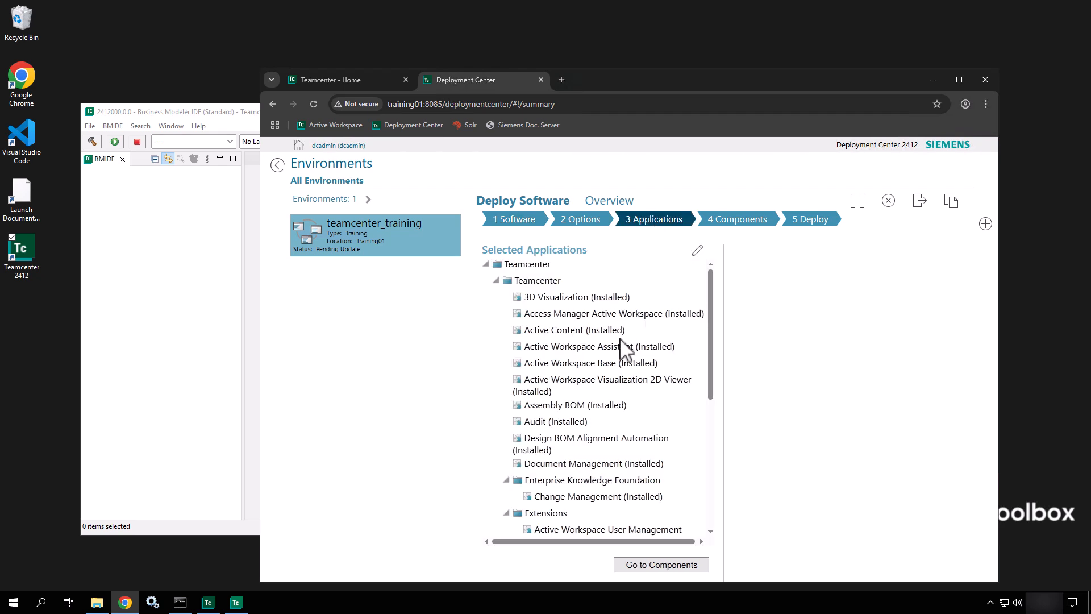
pyautogui.scroll(-2, 625, 347)
pyautogui.scroll(-3, 625, 348)
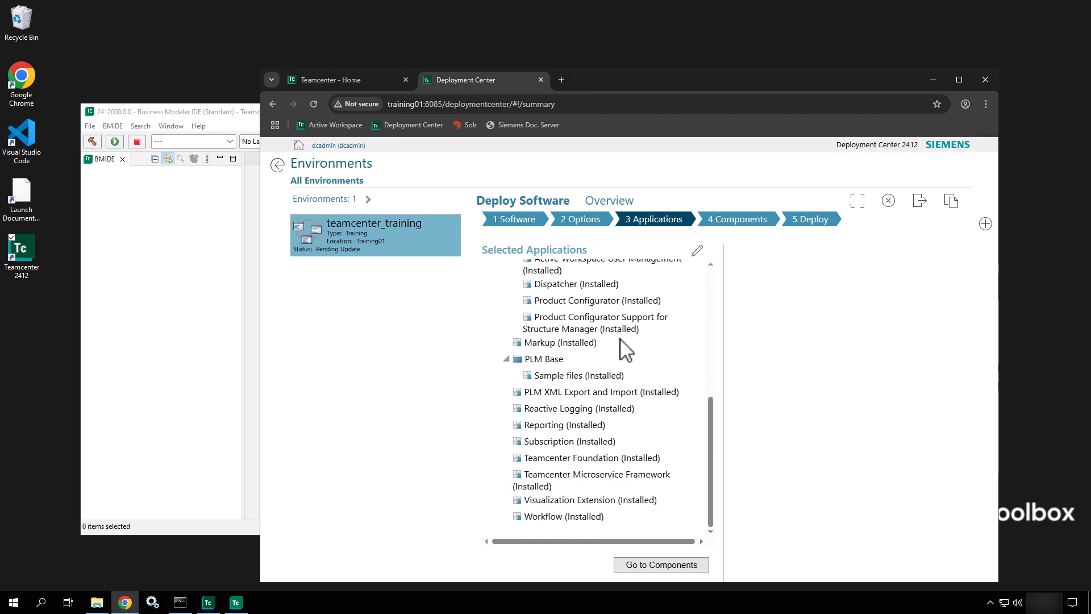
pyautogui.click(739, 225)
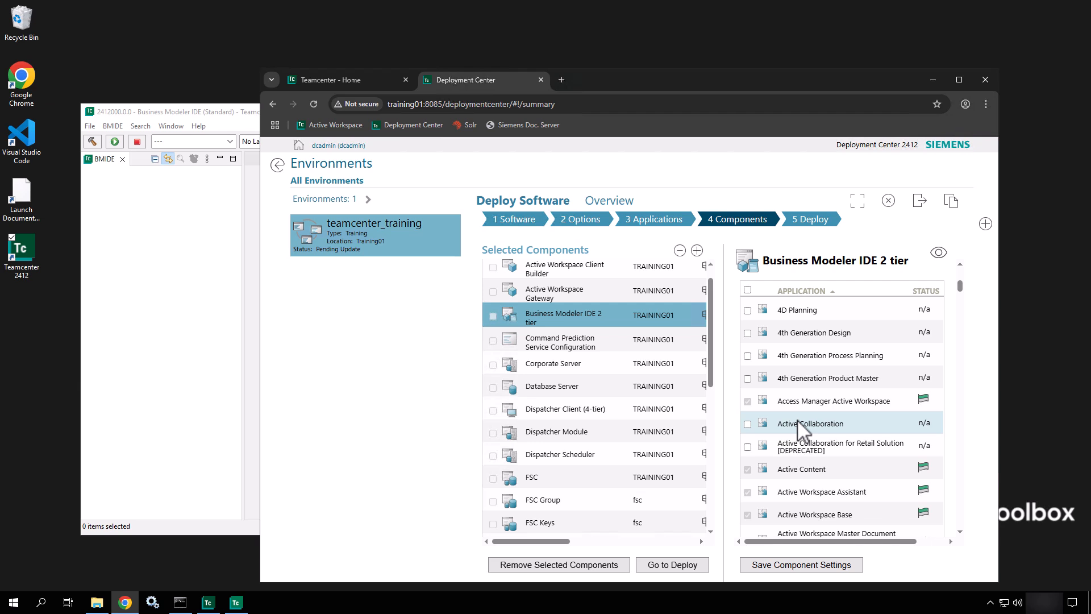
# Step: Switch on 'BMIDE Client two-tier application supported list' for Business Modeler IDE 2 tier, then minimize Chrome
pyautogui.scroll(3, 801, 429)
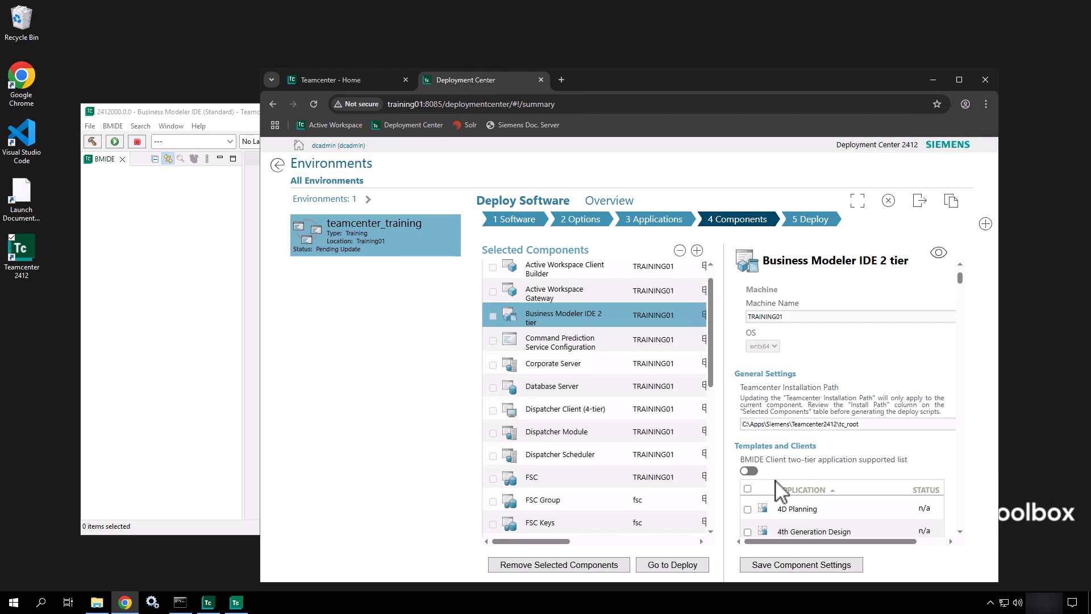
pyautogui.click(749, 471)
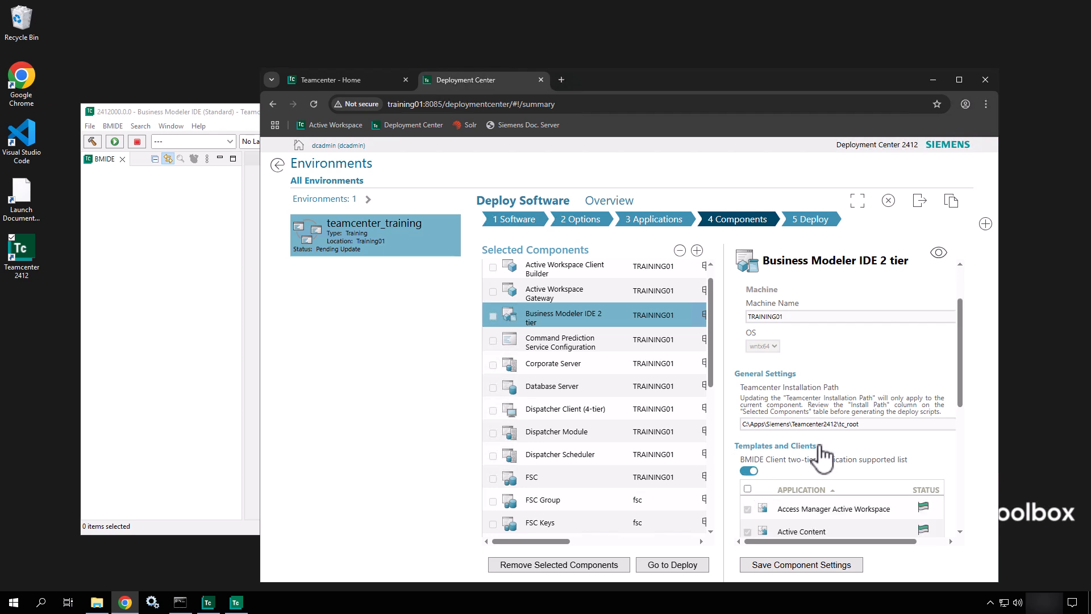
pyautogui.scroll(-5, 862, 462)
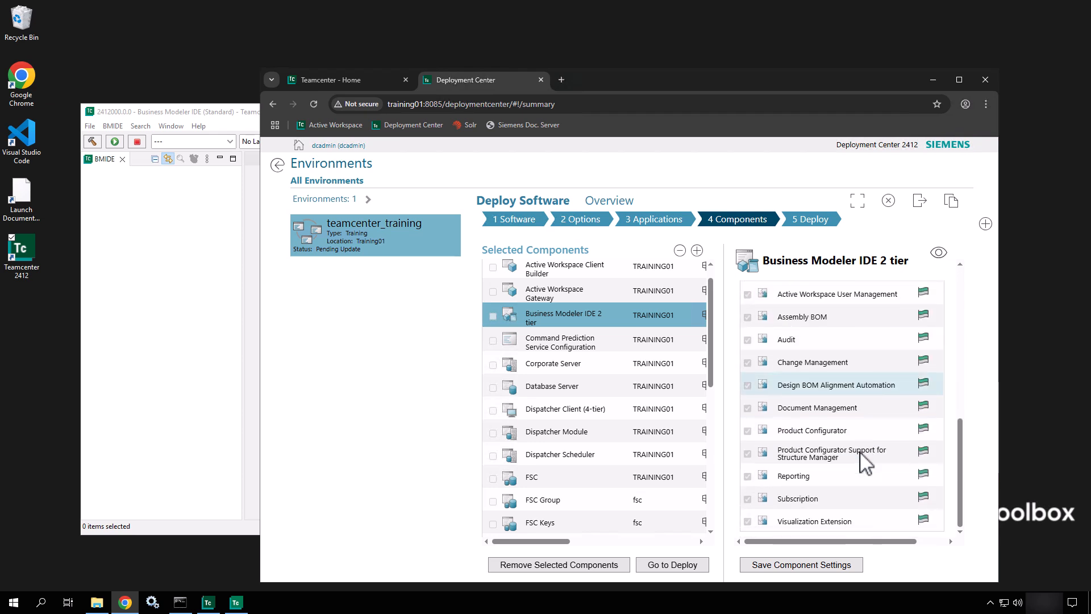
pyautogui.scroll(5, 865, 461)
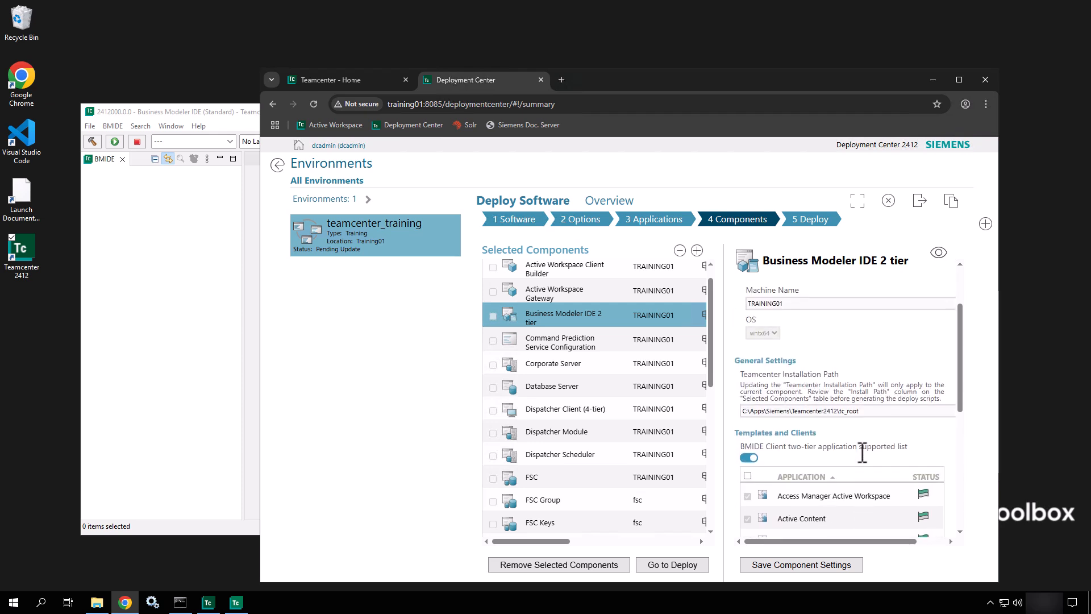
pyautogui.click(750, 459)
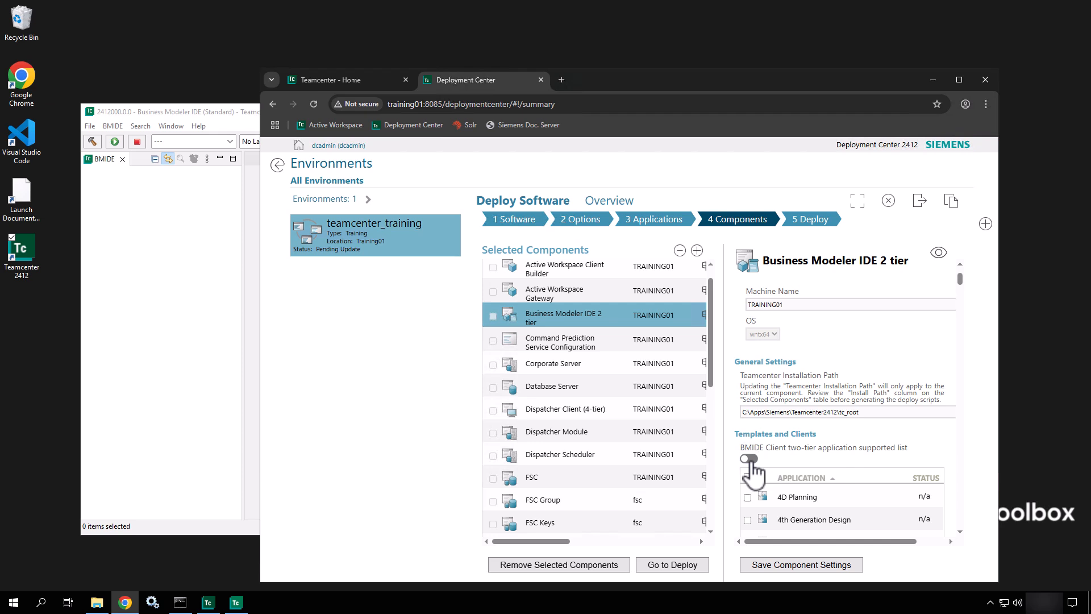
pyautogui.click(750, 460)
pyautogui.scroll(-5, 863, 457)
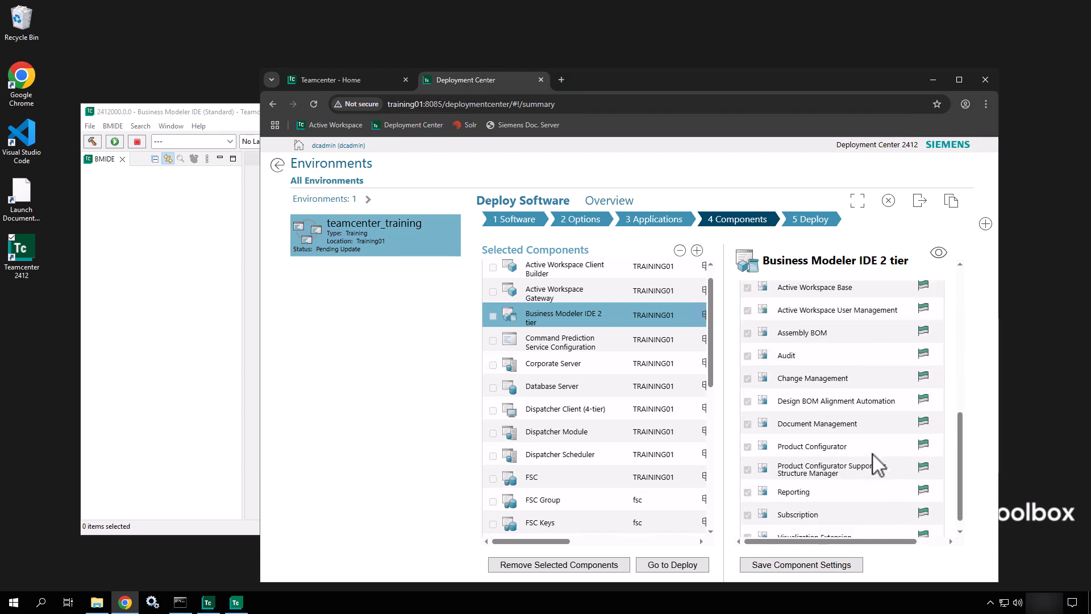
pyautogui.scroll(5, 875, 461)
pyautogui.scroll(1, 875, 455)
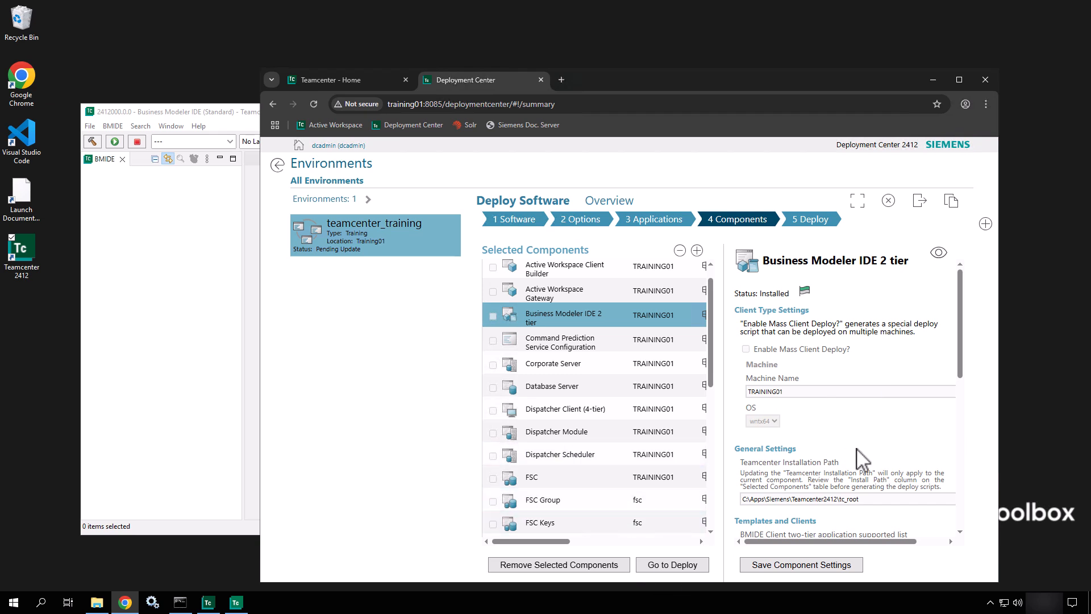
pyautogui.click(932, 80)
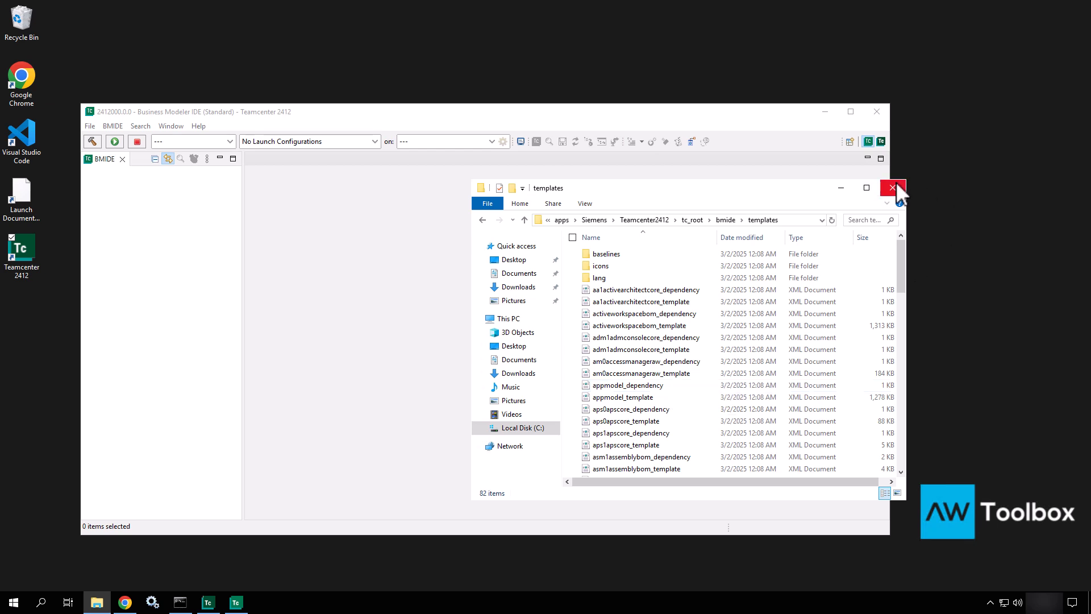
# Step: Minimize the templates folder and browse the BMIDE File, BMIDE and Help menus
pyautogui.click(841, 188)
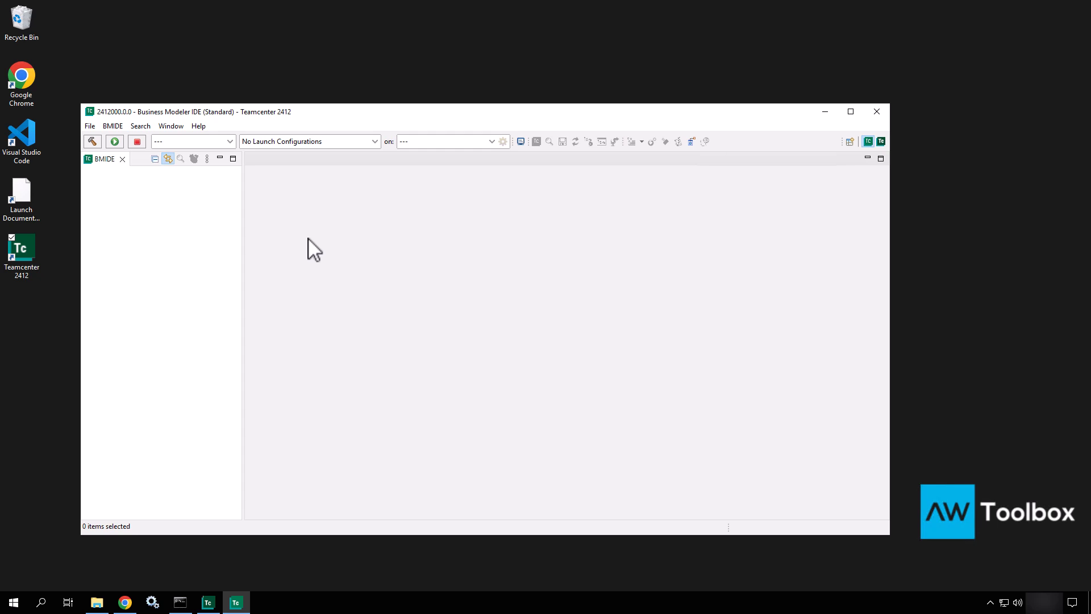
pyautogui.click(91, 126)
pyautogui.moveTo(114, 126)
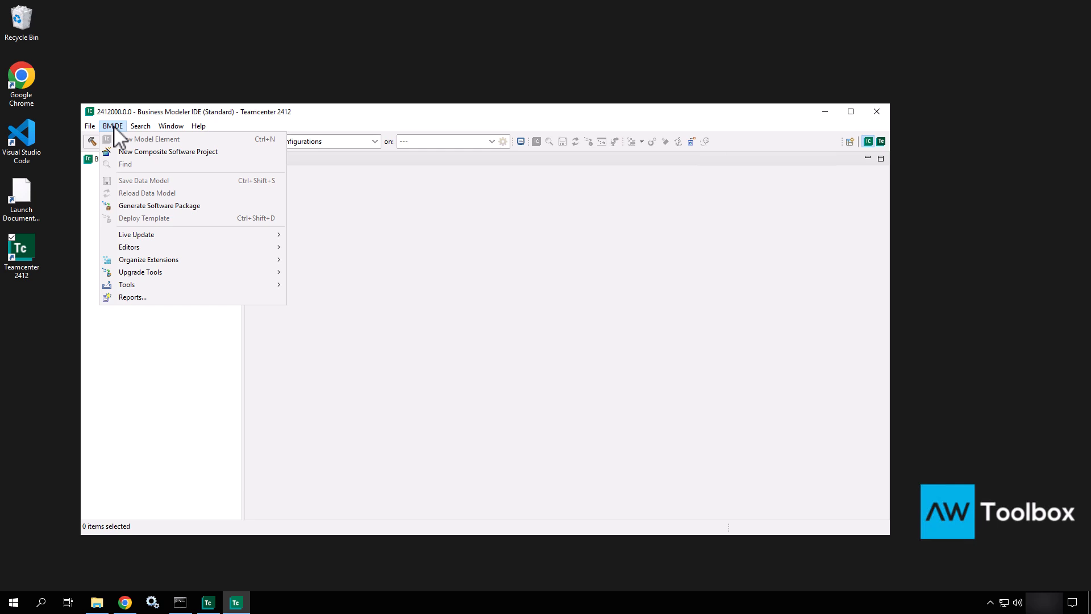
pyautogui.click(114, 126)
pyautogui.click(198, 126)
pyautogui.moveTo(90, 128)
pyautogui.moveTo(200, 130)
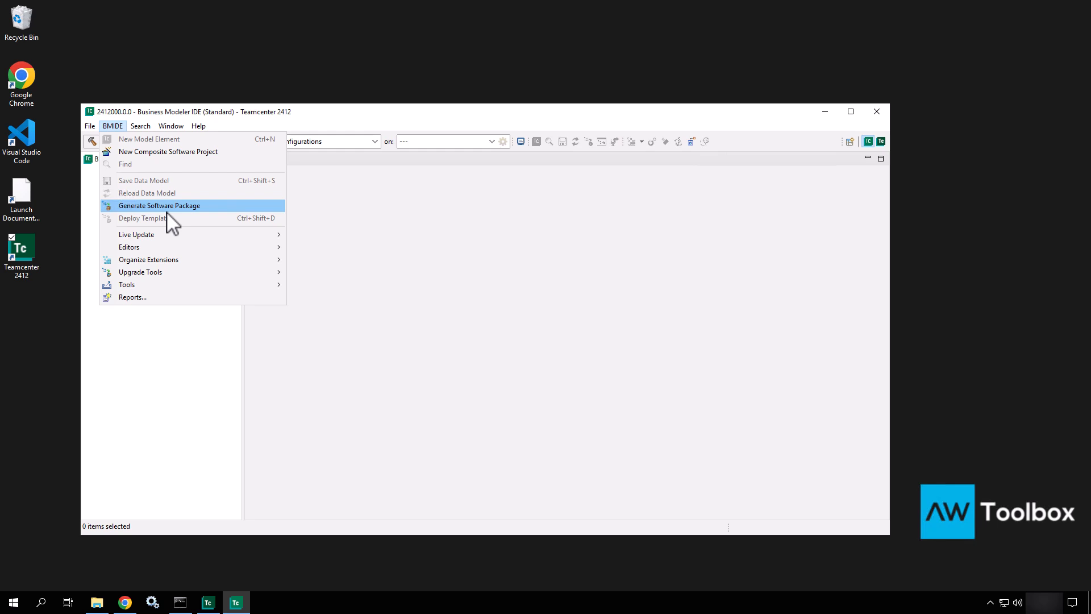
# Step: Open the New Business Modeler IDE Template Project wizard, resize it, then close it without creating
pyautogui.moveTo(167, 238)
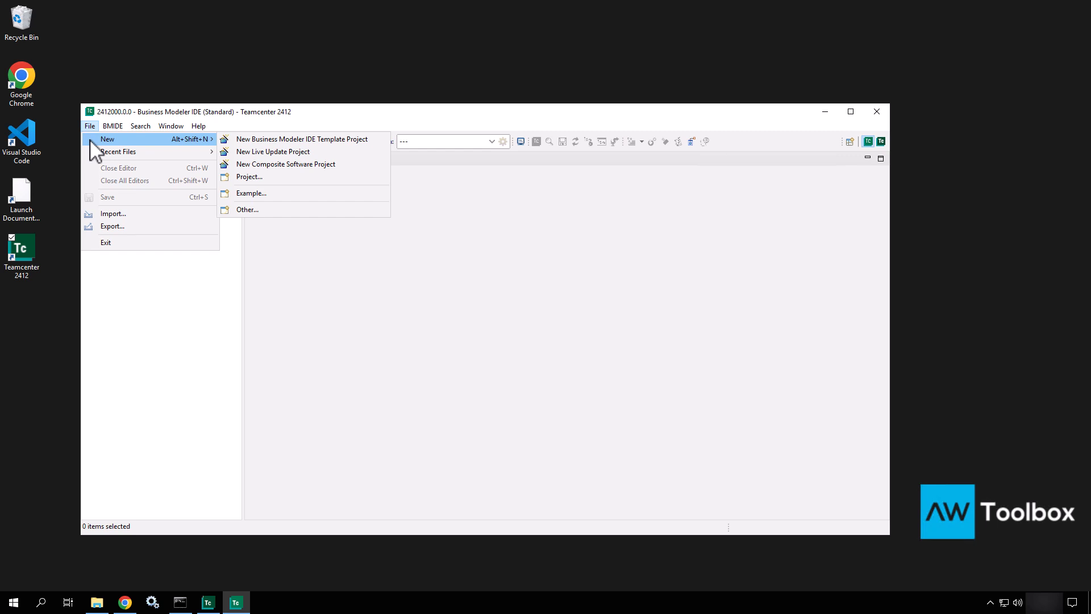
pyautogui.click(370, 141)
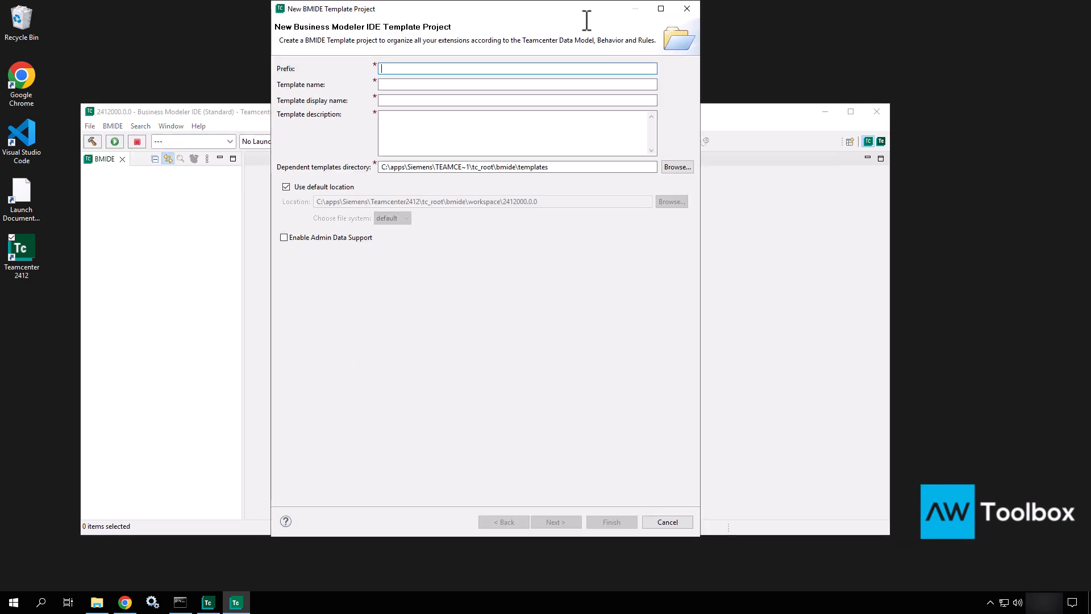
pyautogui.moveTo(564, 8); pyautogui.dragTo(521, 115)
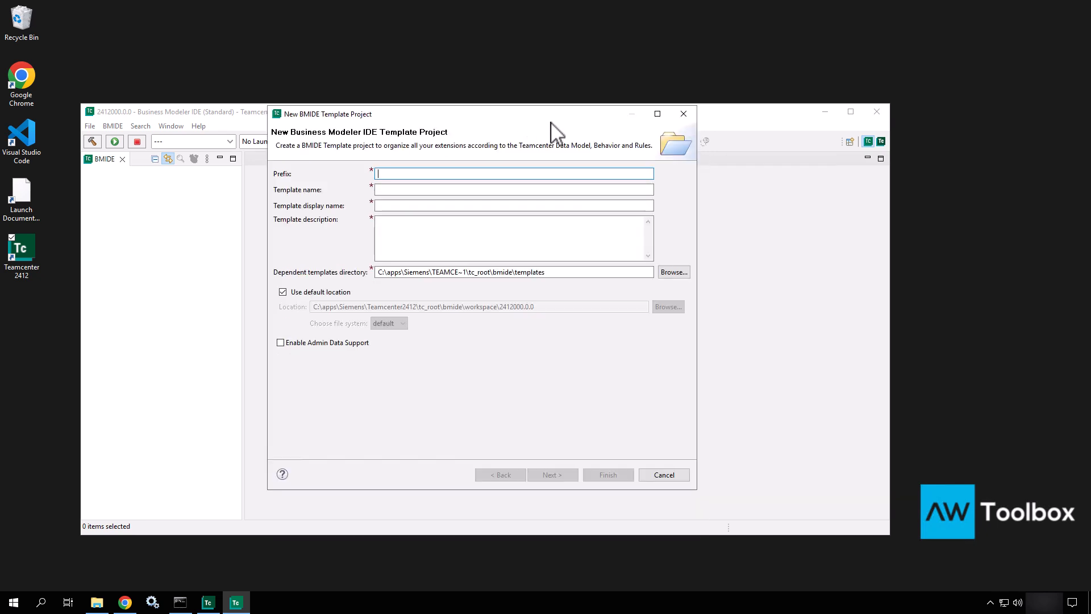
pyautogui.click(689, 117)
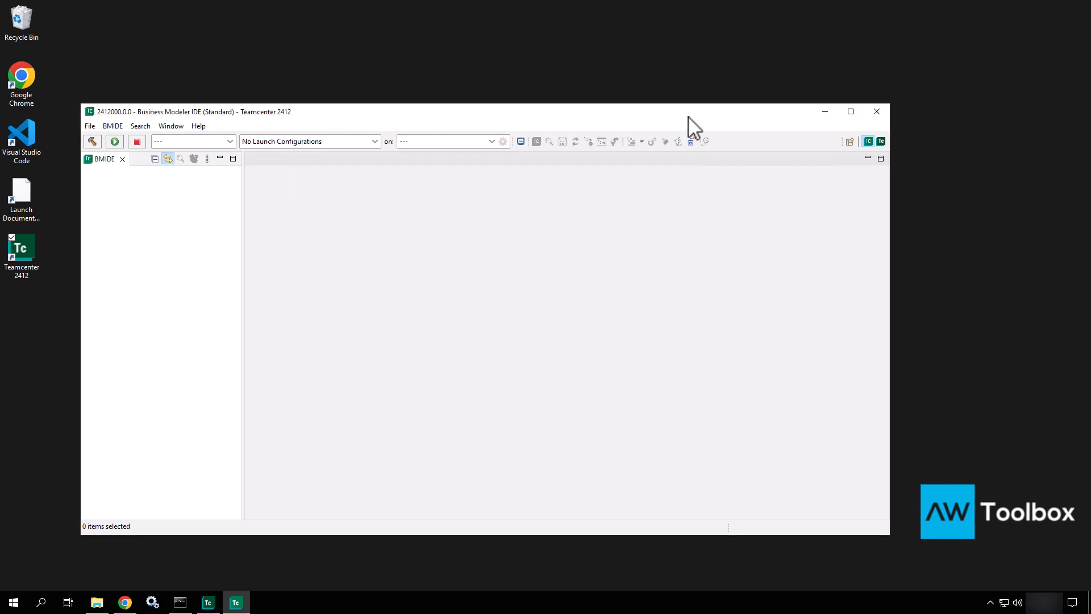
# Step: Open File > Import and select 'Import a Business Modeler IDE Template Package' under Business Modeler IDE
pyautogui.click(90, 125)
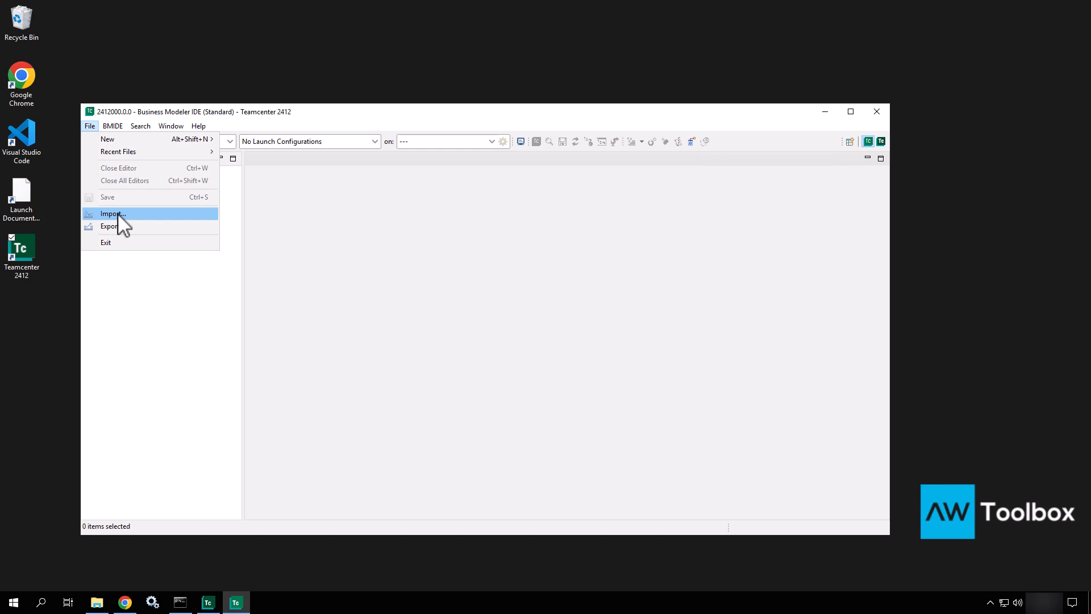
pyautogui.click(114, 214)
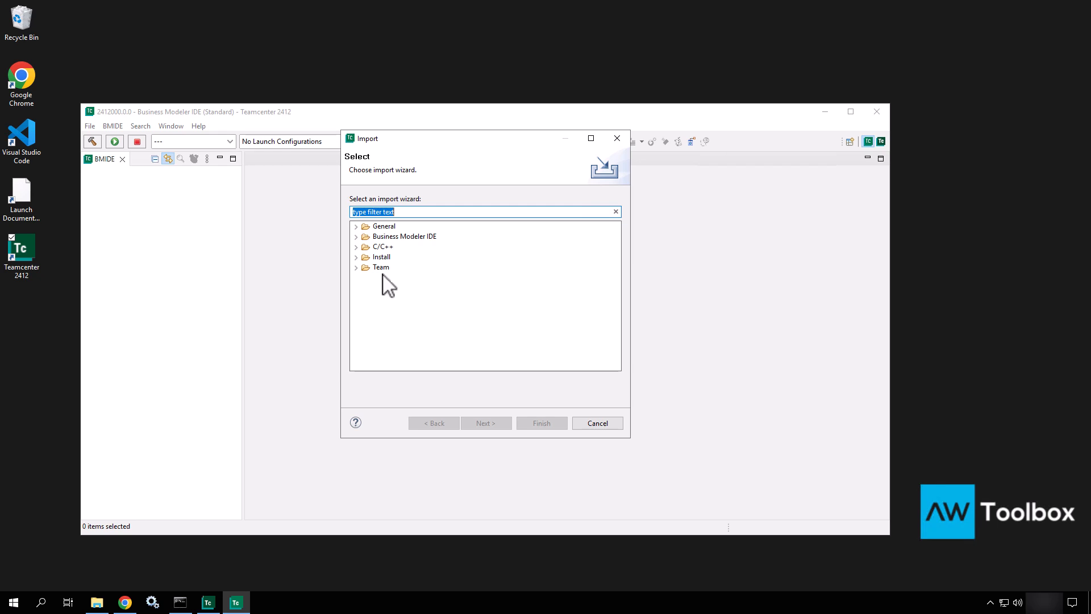
pyautogui.click(356, 237)
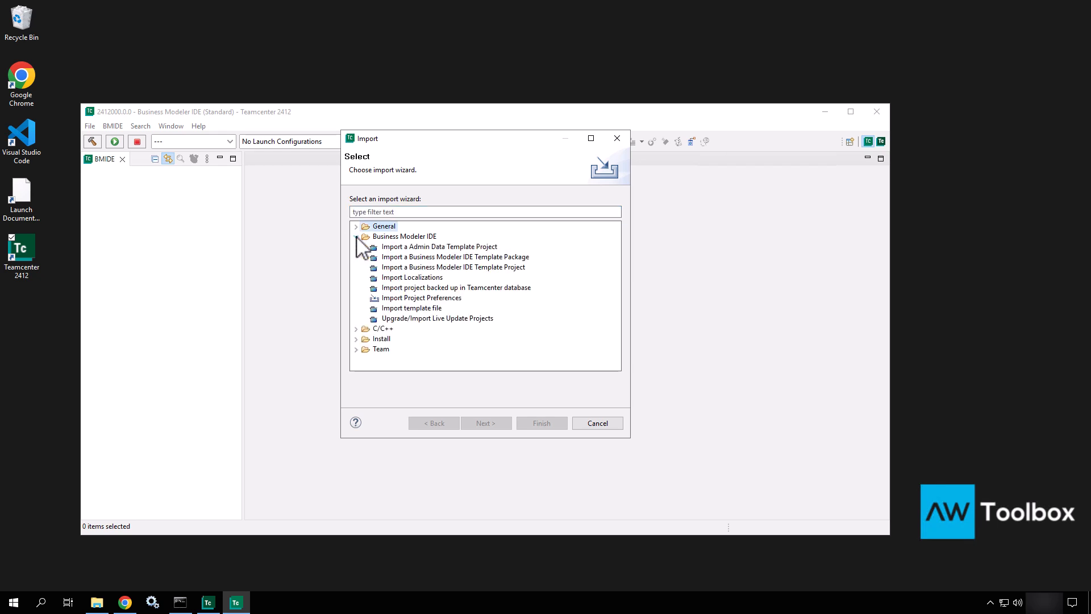
pyautogui.click(425, 237)
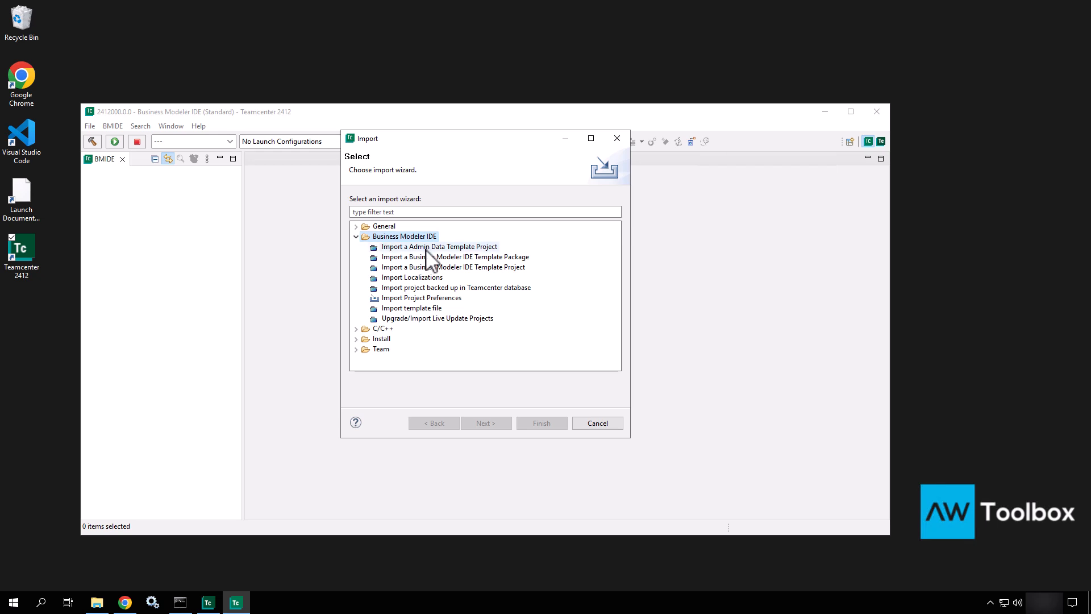
pyautogui.click(428, 256)
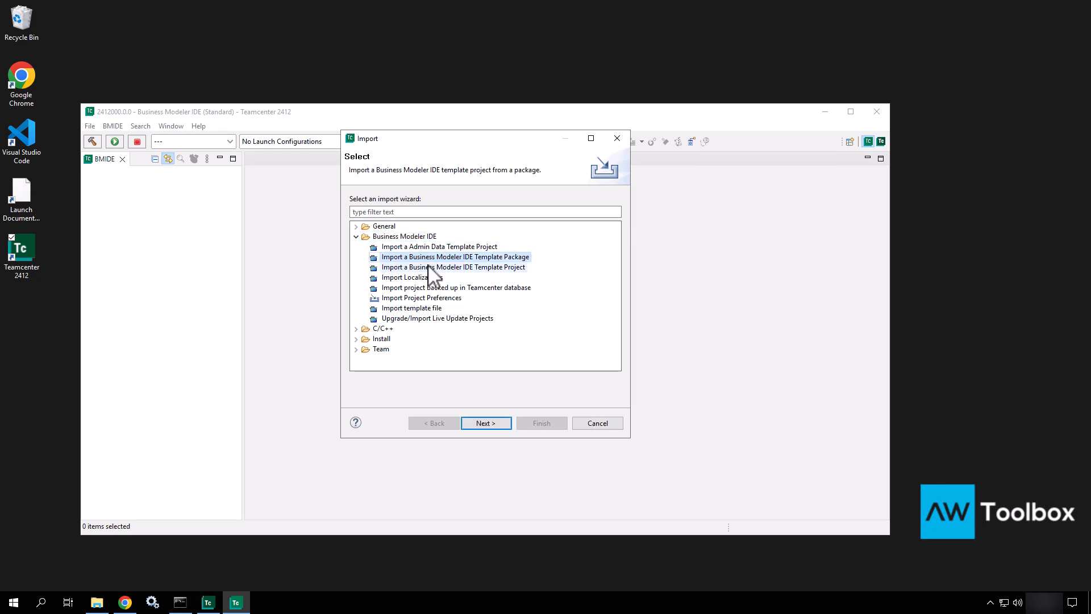
# Step: Compare the Template Package, Template Project and Teamcenter-backup import options, then cancel the Import wizard
pyautogui.click(428, 266)
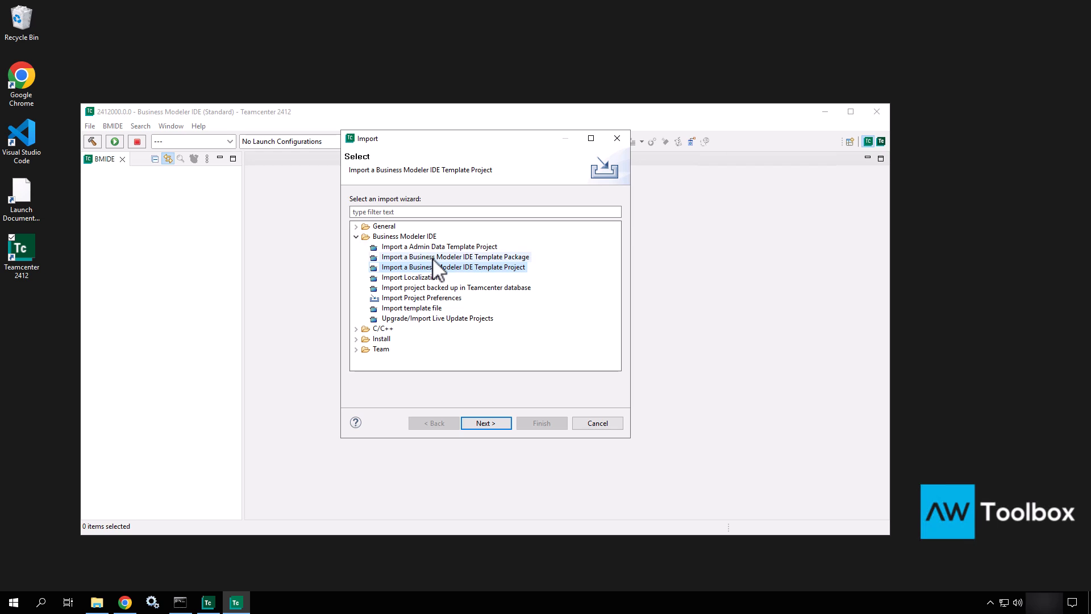
pyautogui.click(433, 259)
pyautogui.click(480, 267)
pyautogui.click(487, 258)
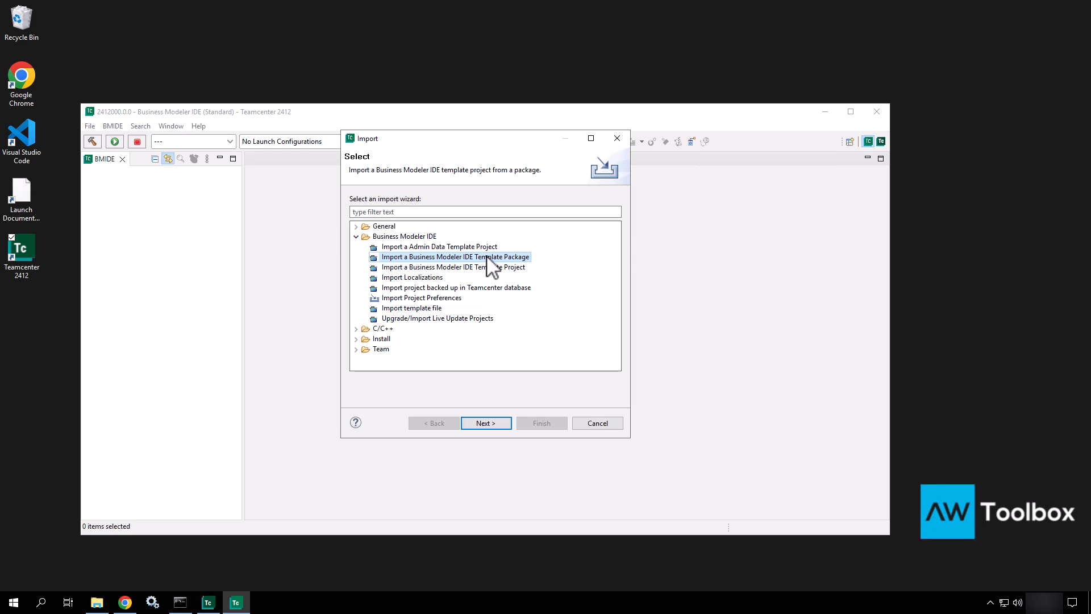
pyautogui.click(518, 267)
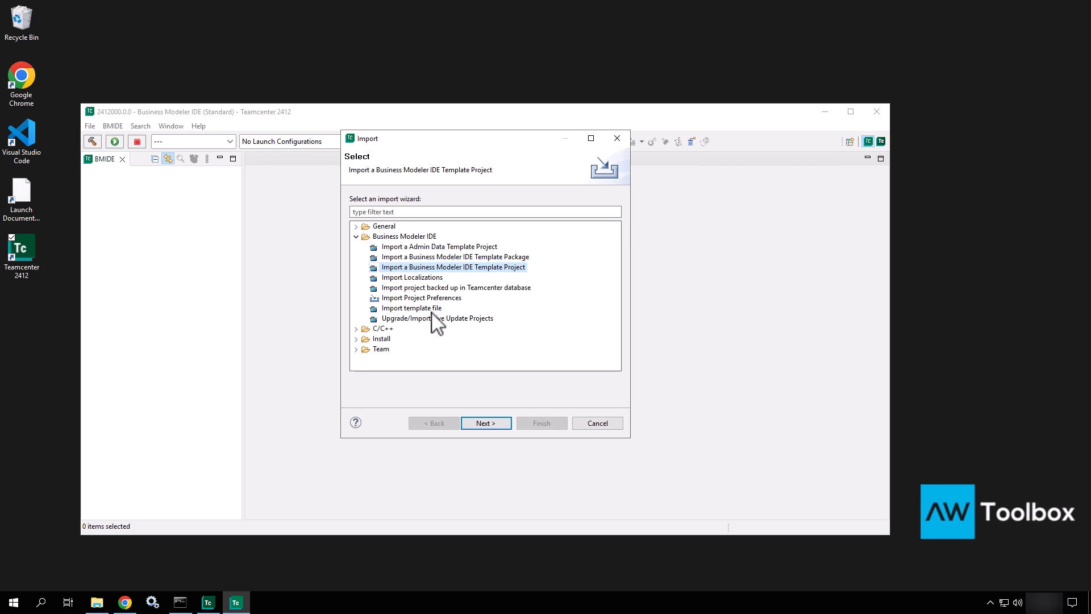
pyautogui.click(446, 288)
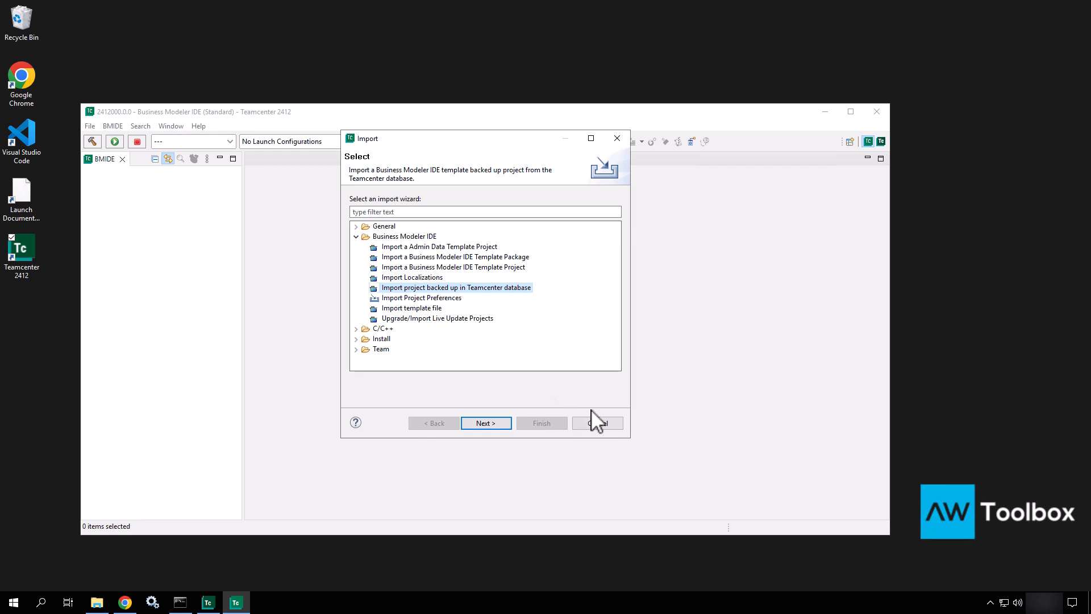
pyautogui.click(598, 424)
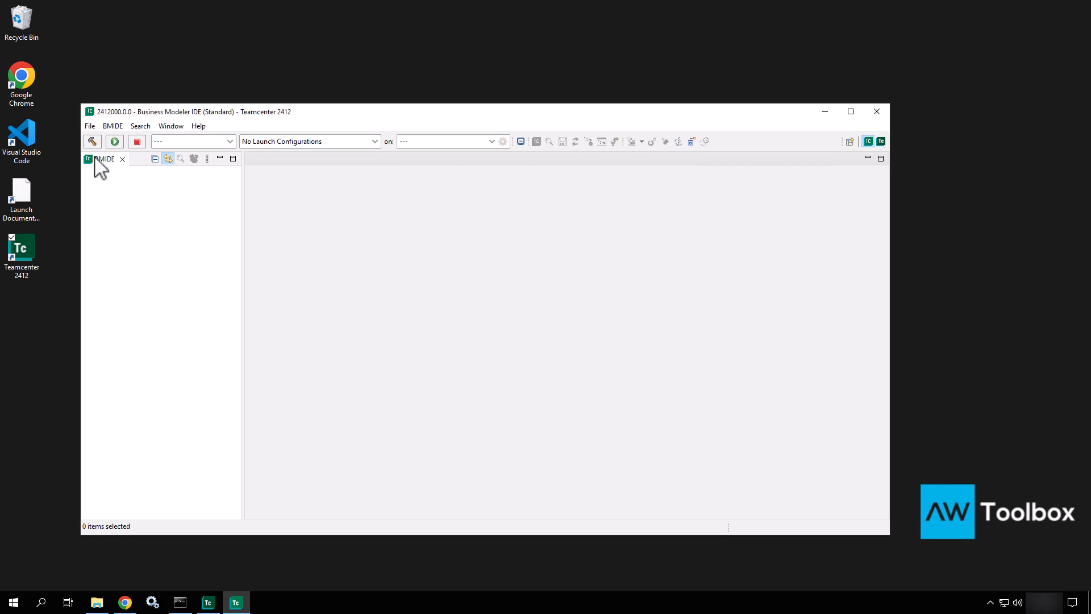
# Step: Reopen the New Business Modeler IDE Template Project wizard and move it so it fits on screen
pyautogui.click(90, 127)
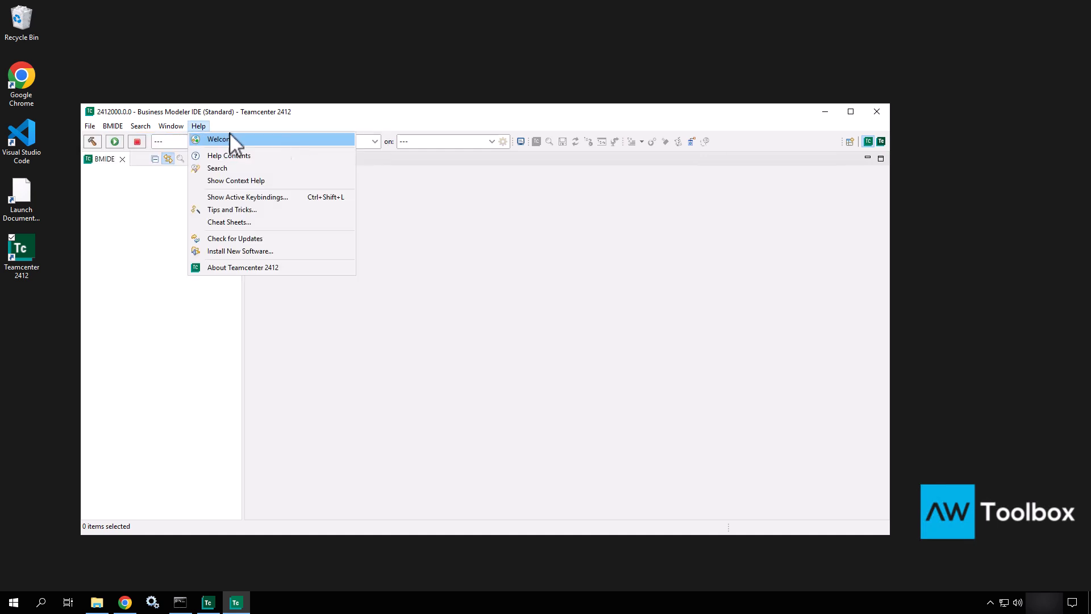
pyautogui.moveTo(99, 135)
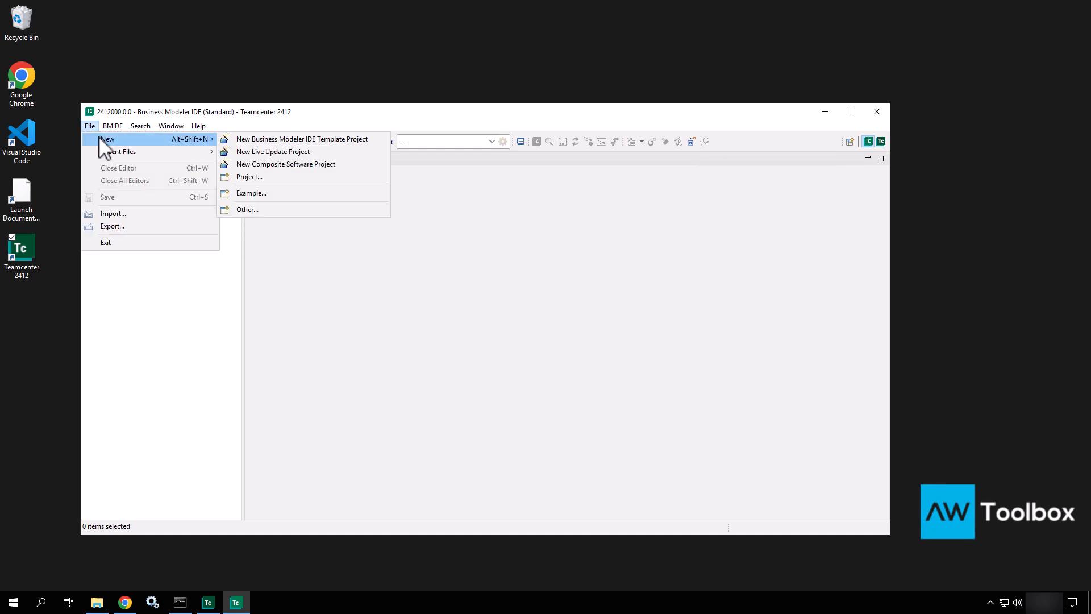
pyautogui.click(250, 139)
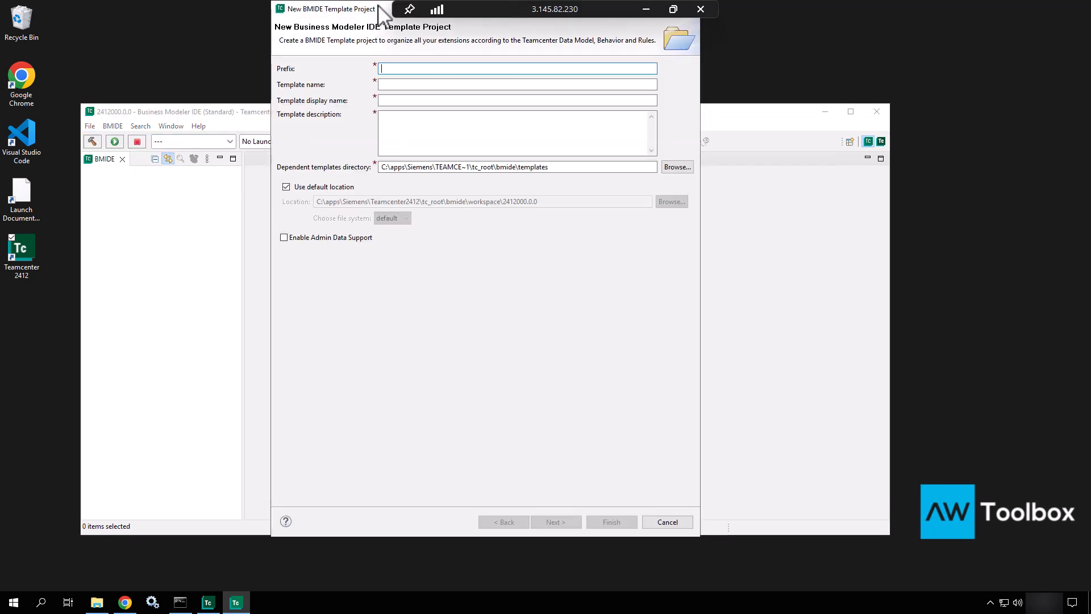
pyautogui.moveTo(383, 8); pyautogui.dragTo(439, 99)
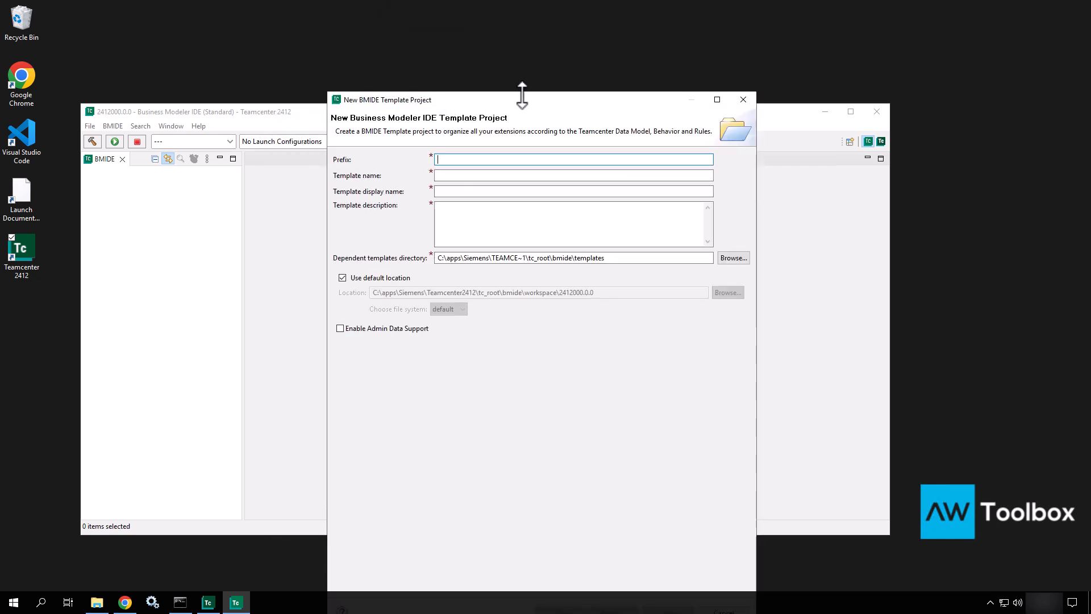
pyautogui.moveTo(522, 94); pyautogui.dragTo(549, 199)
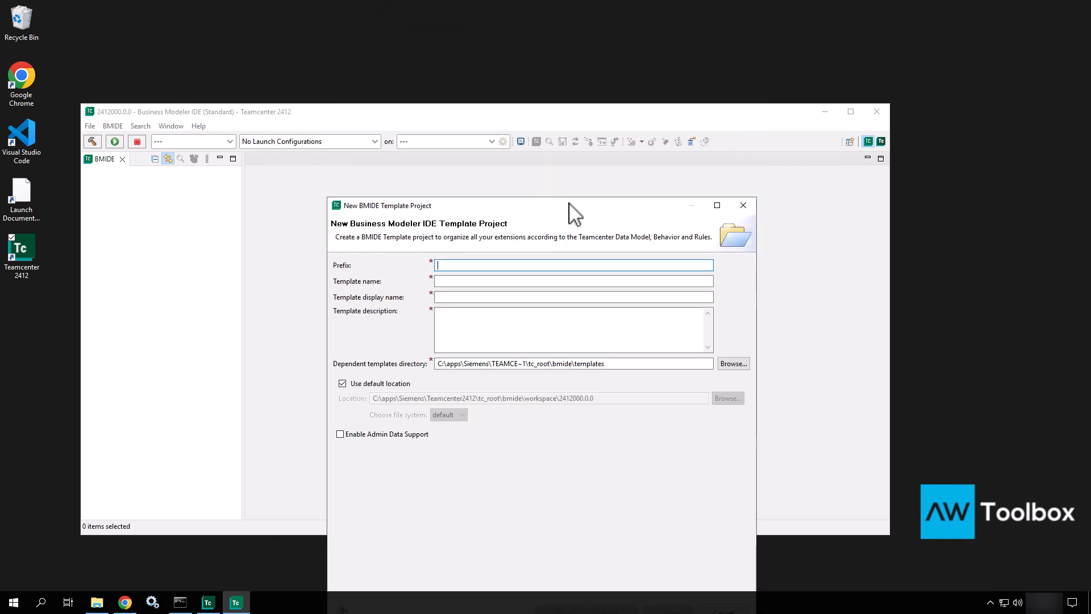
pyautogui.moveTo(514, 117); pyautogui.dragTo(504, 110)
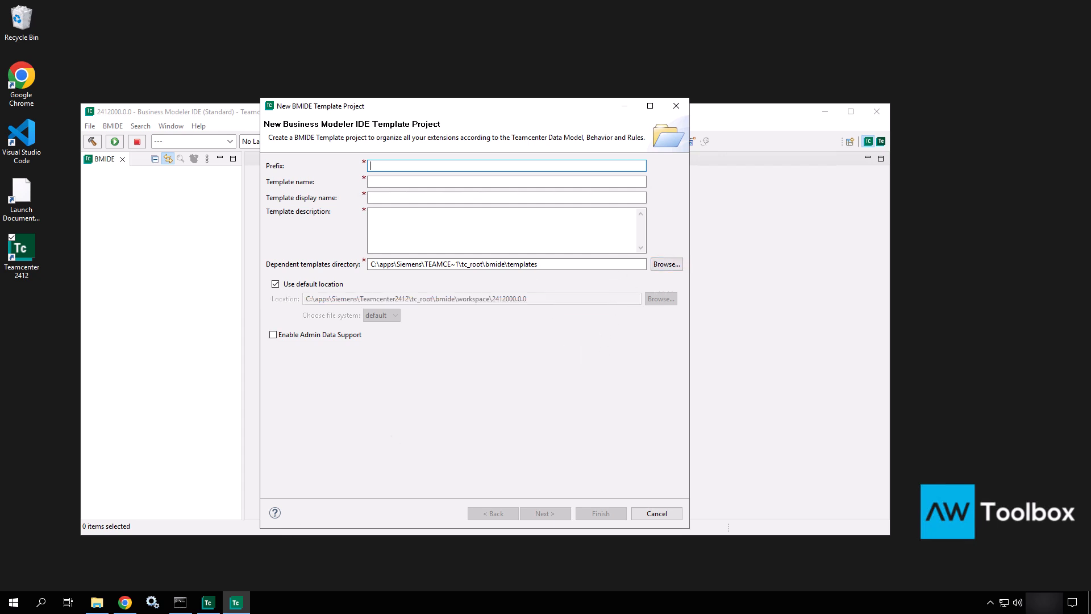
pyautogui.click(101, 604)
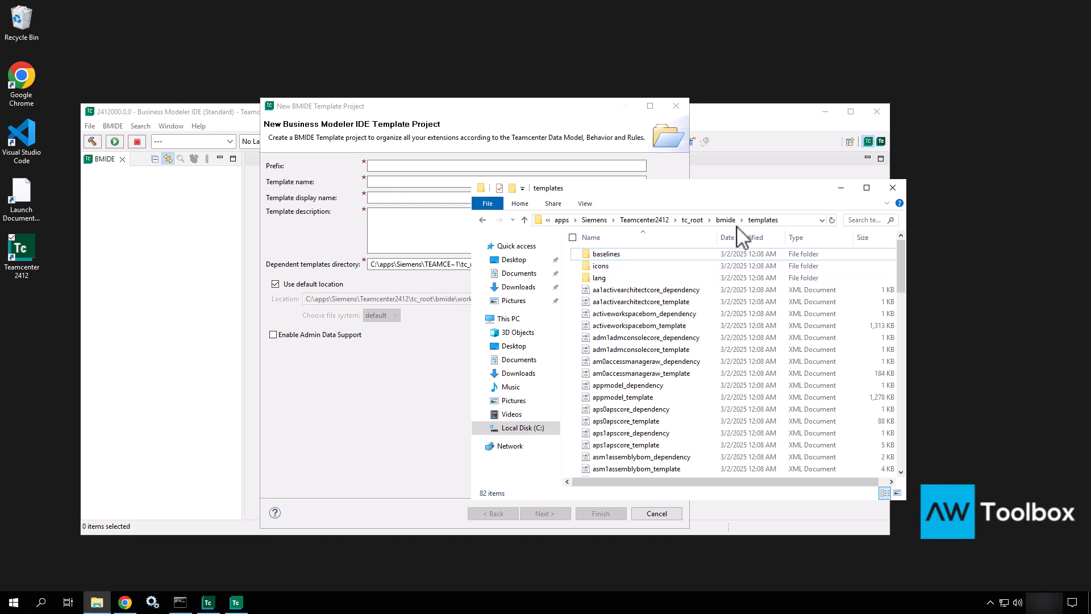
pyautogui.click(841, 188)
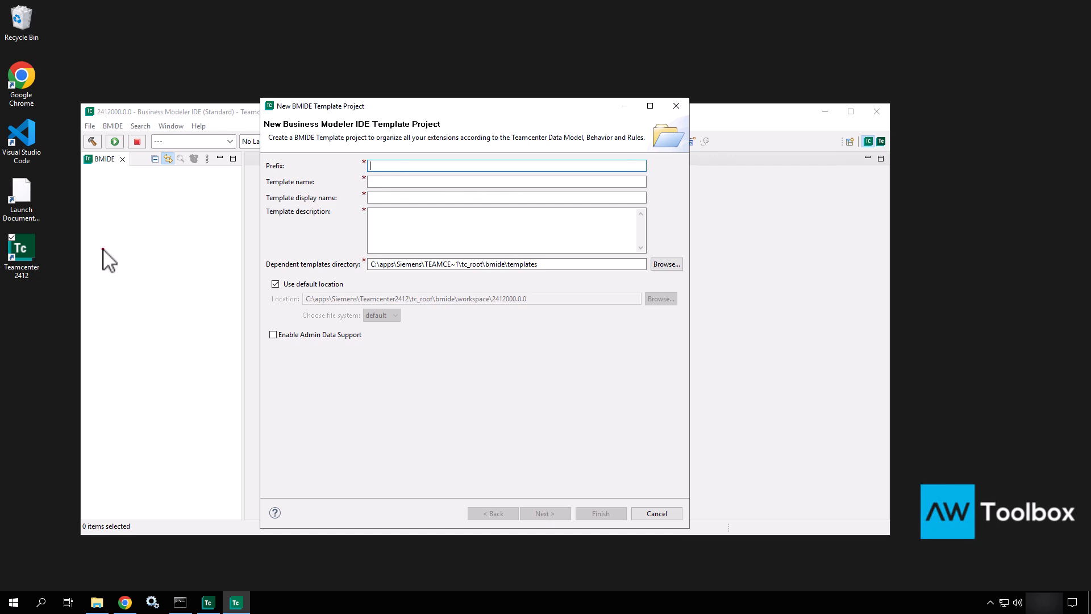
pyautogui.write('fnd0')
pyautogui.press('Return')
pyautogui.write('aws2')
pyautogui.press('Return')
pyautogui.write('cm')
pyautogui.press('Return')
pyautogui.write('arm')
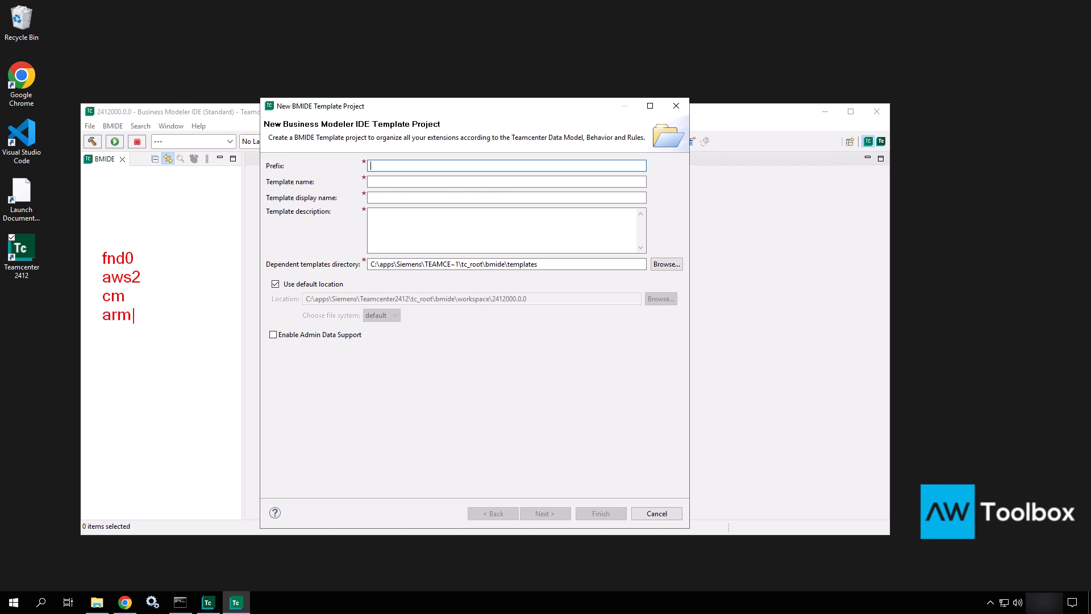
pyautogui.press('Return')
pyautogui.write('..')
pyautogui.press('Return')
pyautogui.write('..')
pyautogui.press('Return')
pyautogui.write('...')
pyautogui.moveTo(353, 154)
pyautogui.mouseDown()
pyautogui.moveTo(423, 176)
pyautogui.moveTo(407, 152)
pyautogui.moveTo(334, 185)
pyautogui.moveTo(341, 192)
pyautogui.mouseUp()
pyautogui.press('Escape')
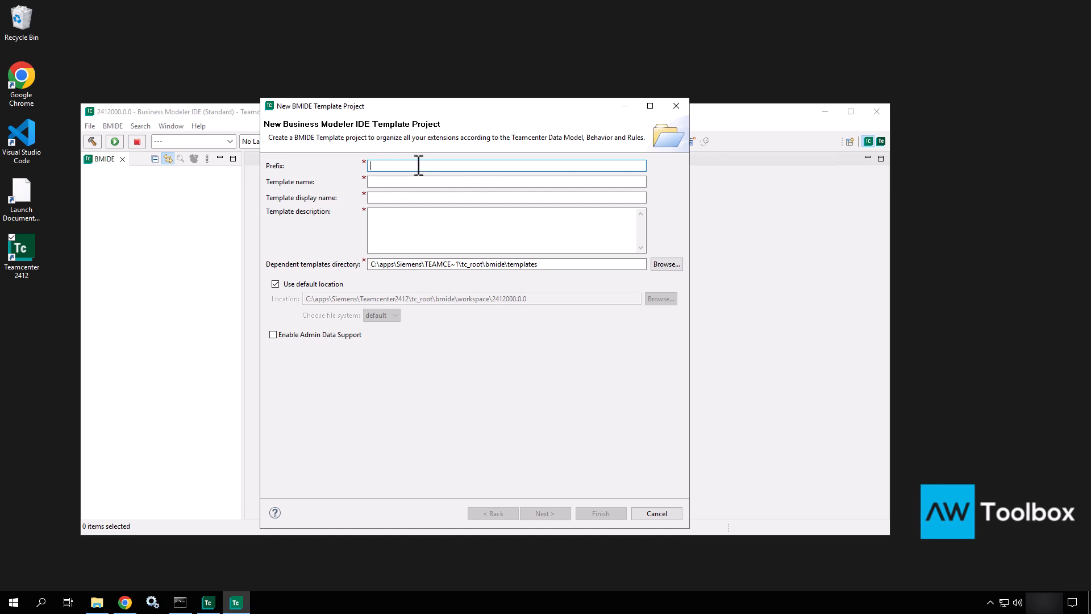
# Step: Replace the rejected ABC_ prefix with A3C_ in the Prefix field
pyautogui.write('AB')
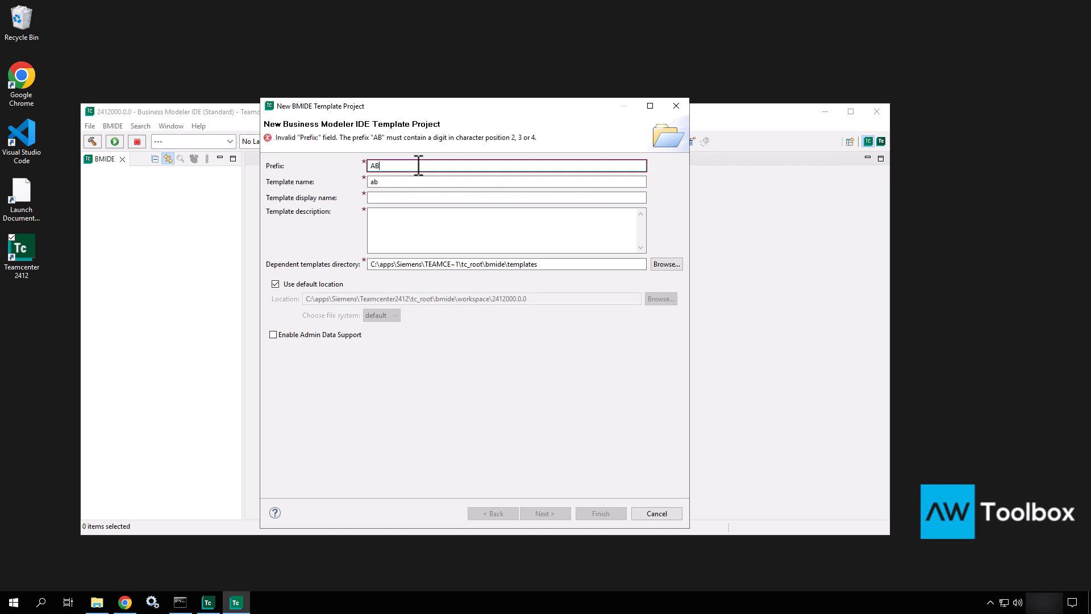
pyautogui.write('C_')
pyautogui.press('BackSpace')
pyautogui.press('BackSpace')
pyautogui.press('BackSpace')
pyautogui.press('BackSpace')
pyautogui.write('A3')
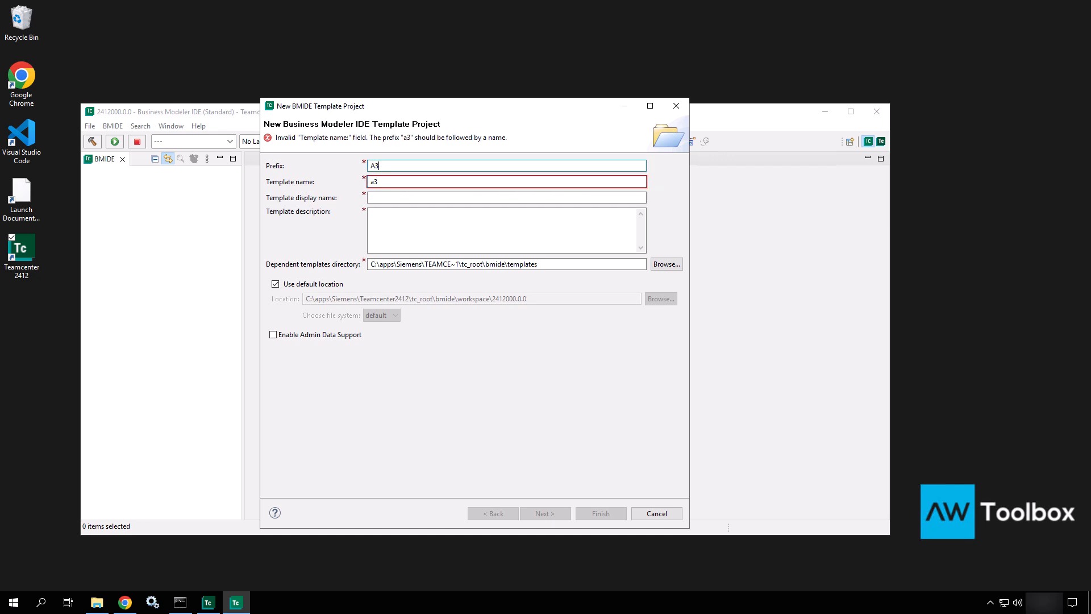
pyautogui.write('C_')
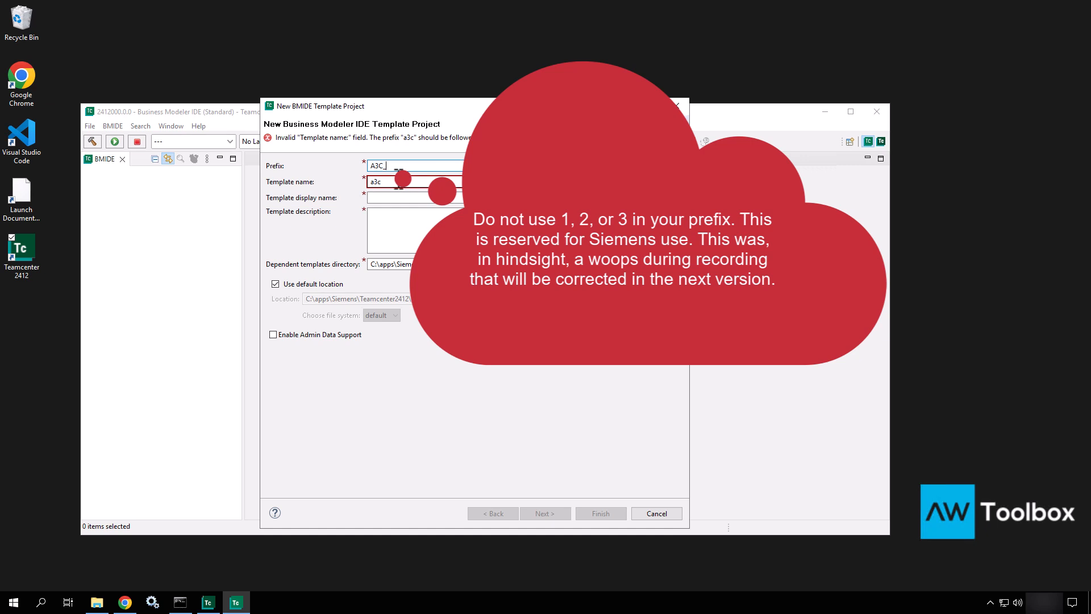
pyautogui.moveTo(398, 166); pyautogui.dragTo(342, 165)
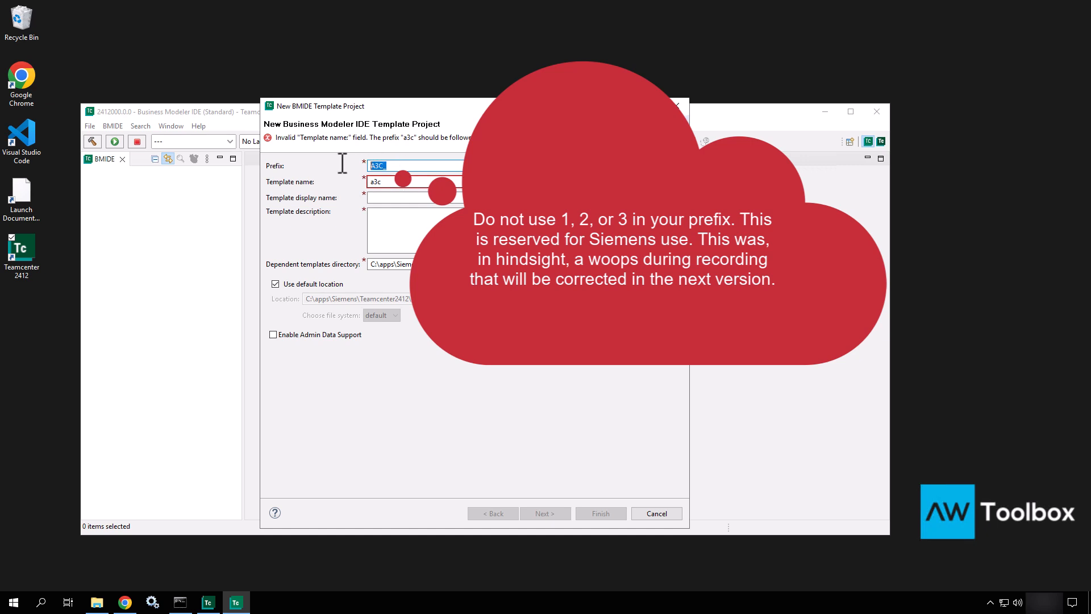
pyautogui.click(395, 166)
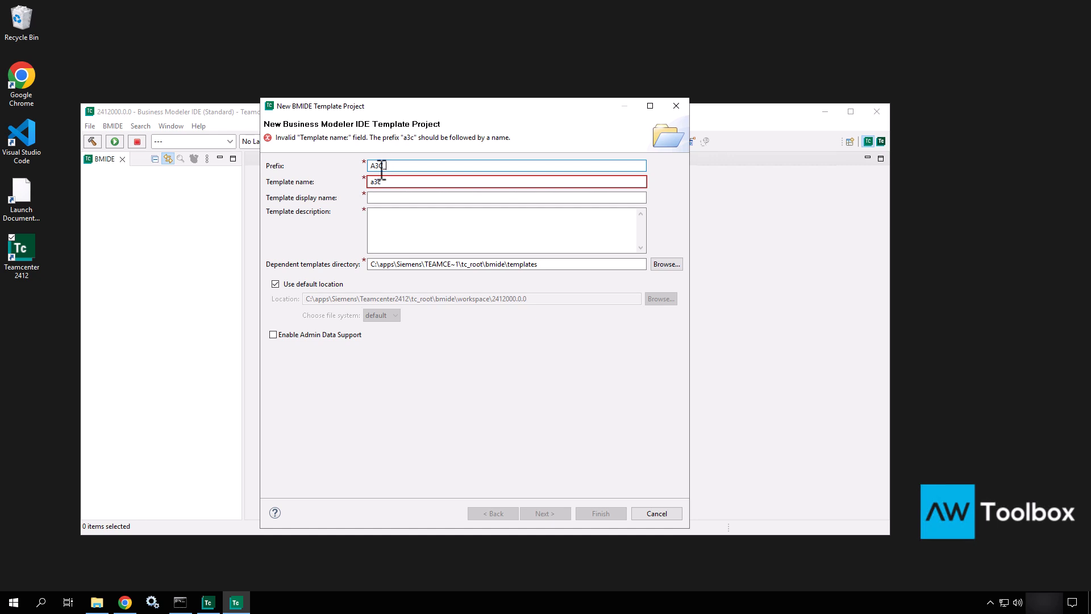
pyautogui.click(388, 182)
pyautogui.click(389, 181)
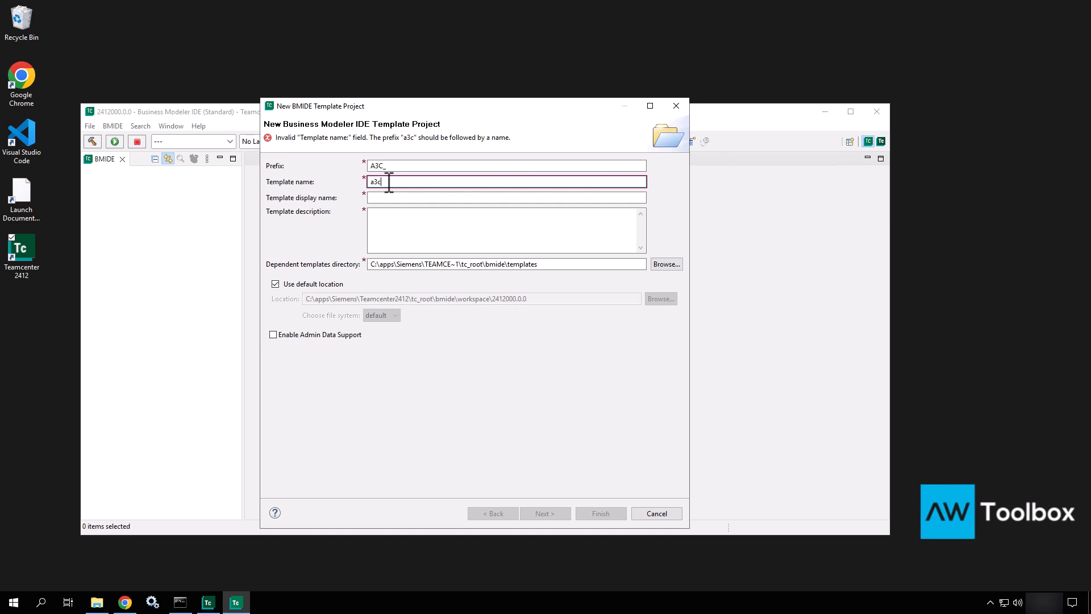
# Step: Show the aa1activearchitectcore and activeworkspacebom XML files in the templates folder, then return to the form
pyautogui.click(97, 603)
pyautogui.click(636, 289)
pyautogui.click(636, 304)
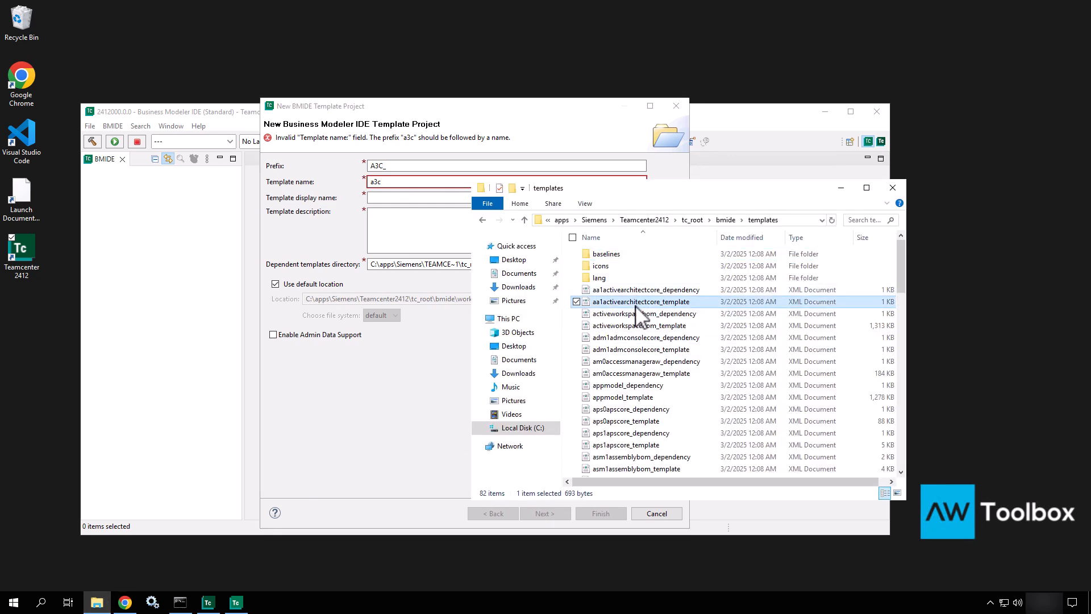
pyautogui.click(631, 315)
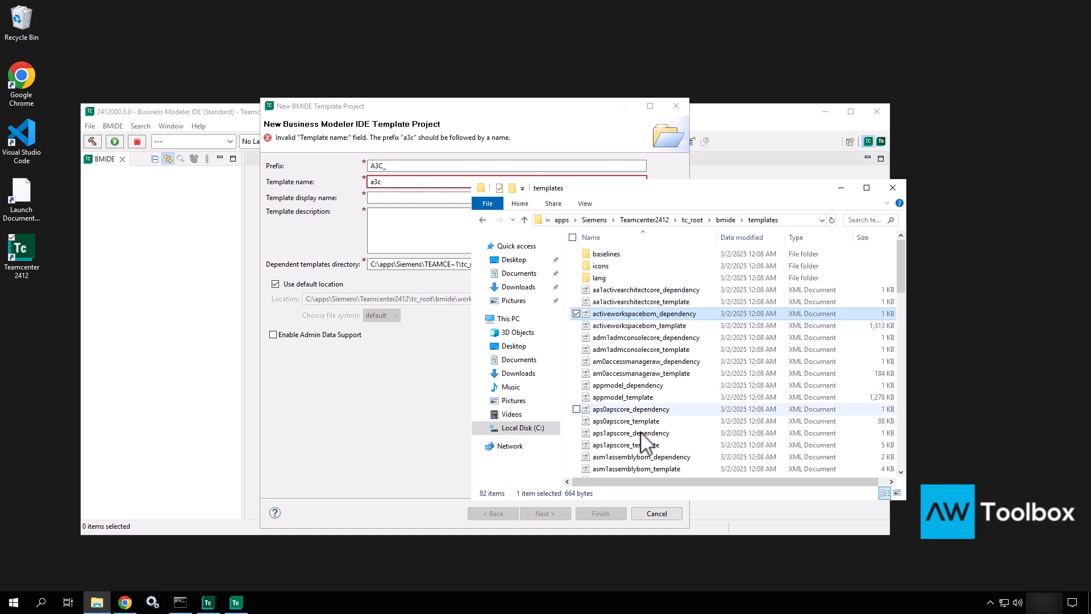
pyautogui.click(428, 182)
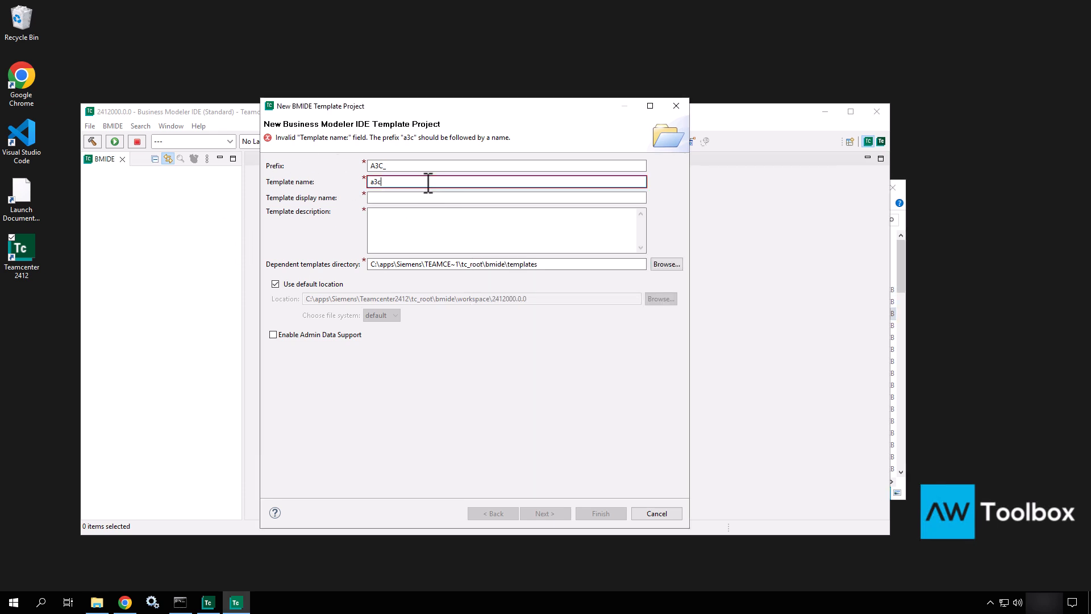
# Step: Append 'training' to make the template name a3ctraining, select the display name, and glance at Deployment Center
pyautogui.write('training')
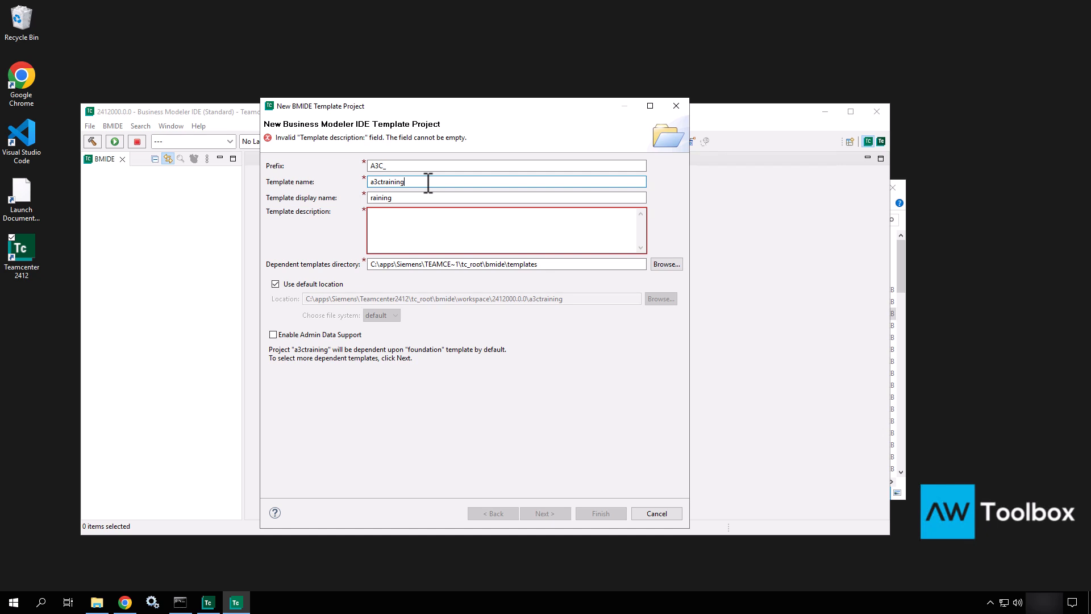
pyautogui.click(396, 198)
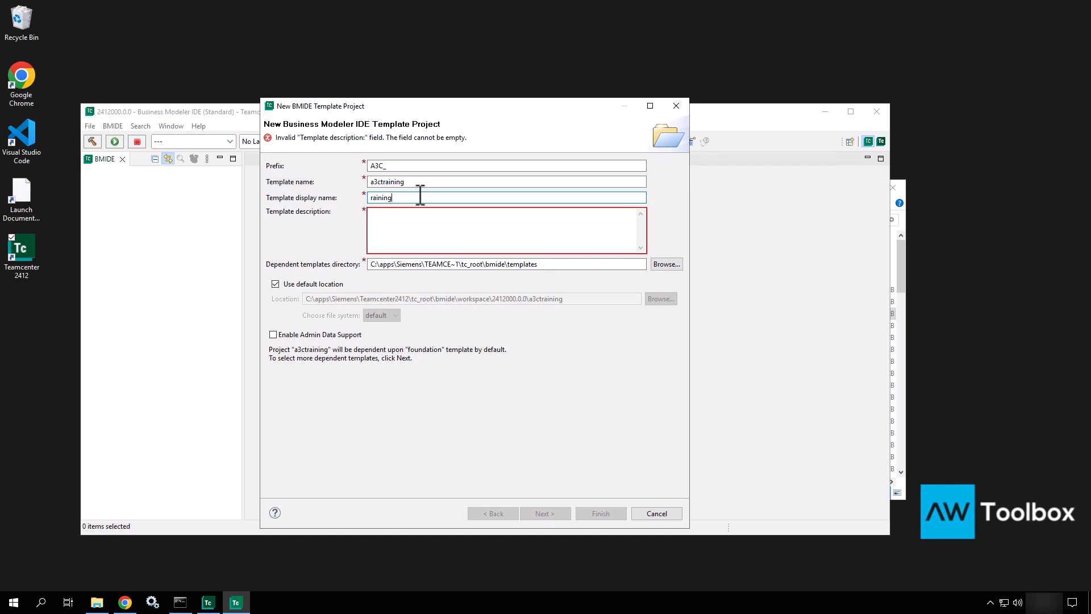
pyautogui.moveTo(392, 198); pyautogui.dragTo(329, 199)
pyautogui.click(125, 602)
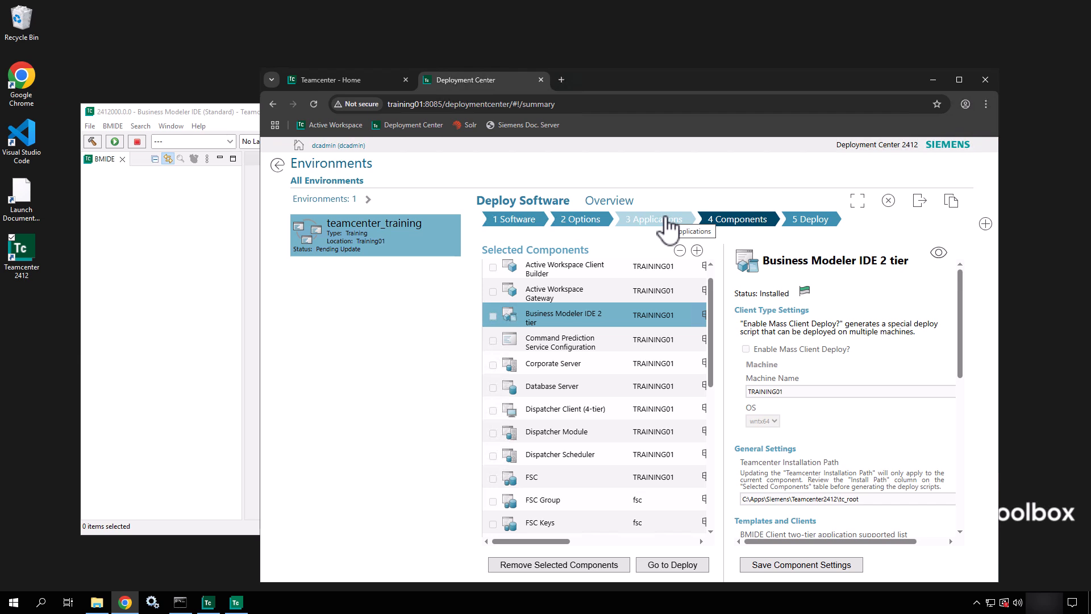
pyautogui.click(933, 84)
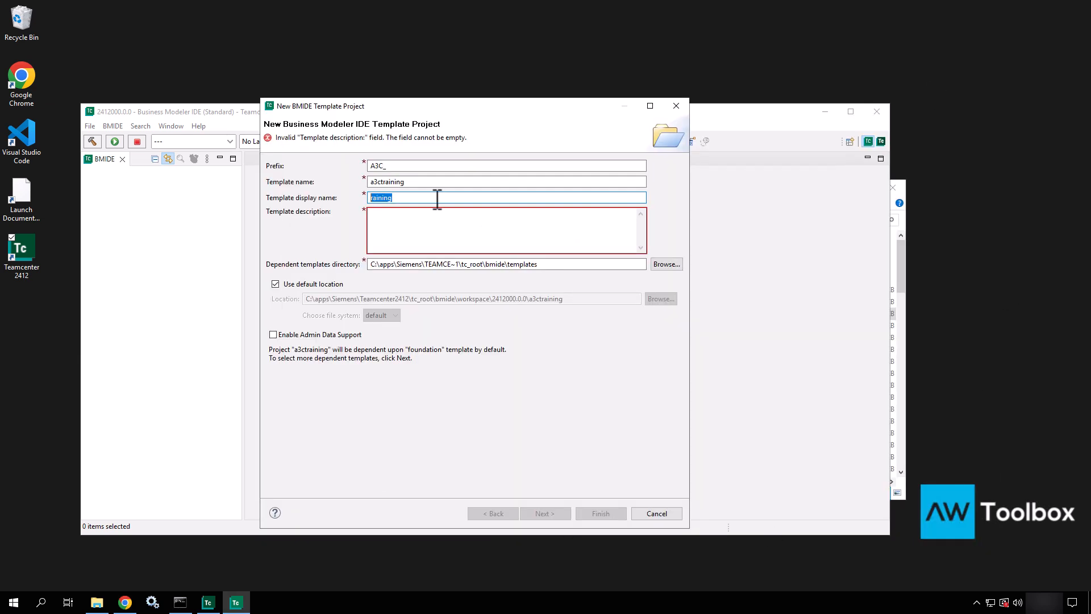
# Step: Enter 'AWToolbox Training Template' as the template display name, with no trailing space
pyautogui.write('AWToolbox Training Templa')
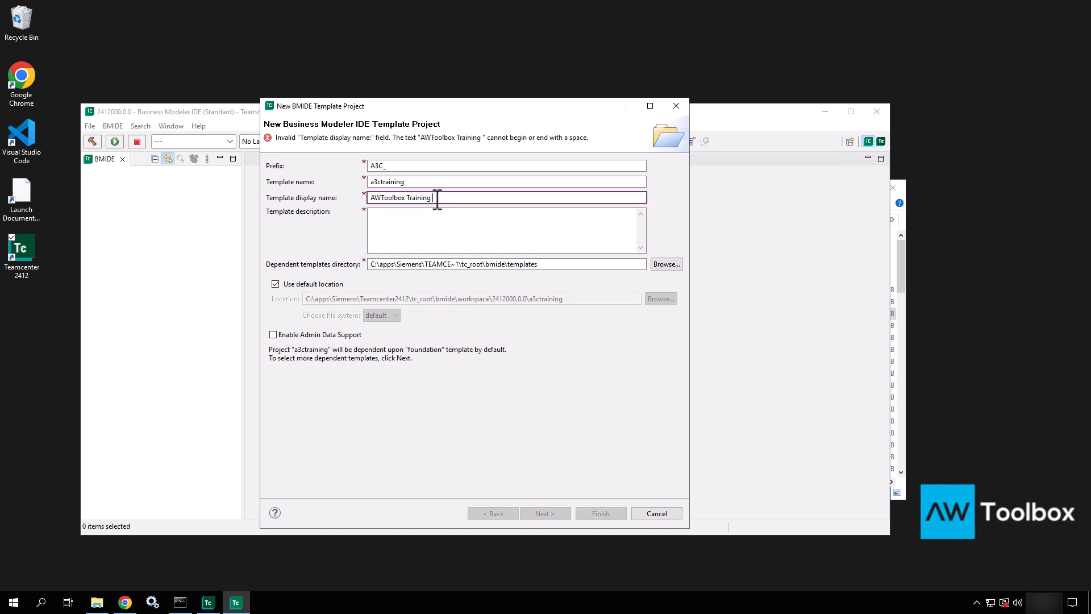
pyautogui.write('te')
pyautogui.press('BackSpace')
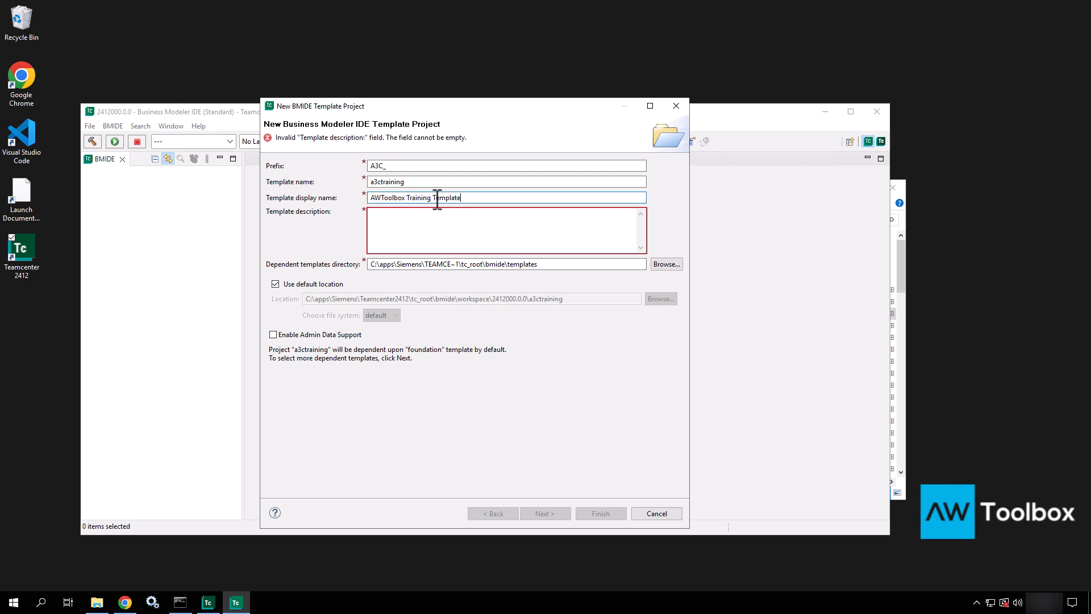
pyautogui.click(394, 238)
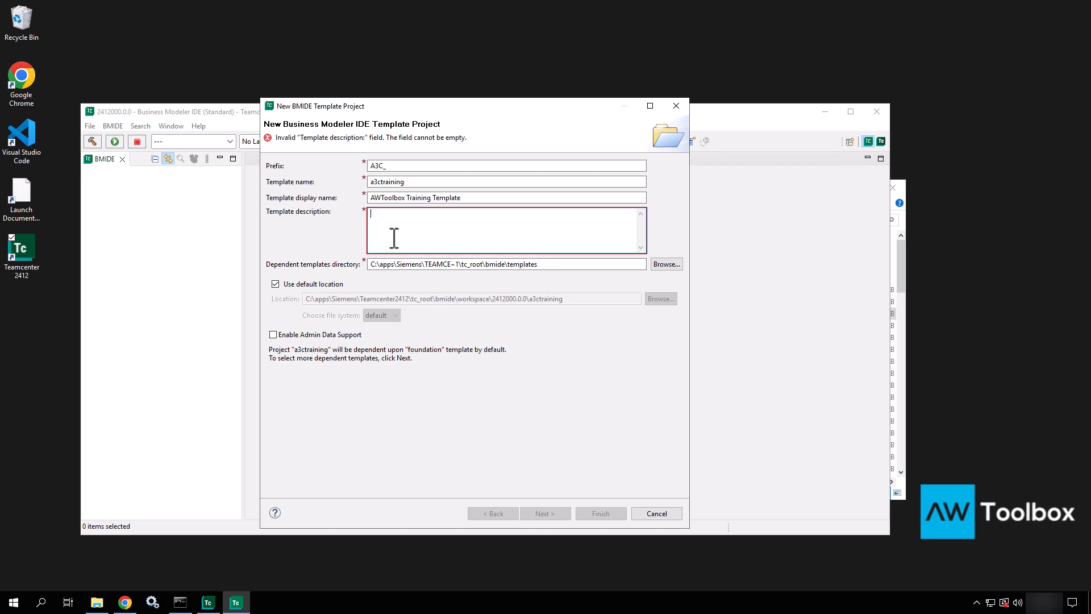
# Step: Type the template description 'This is for AWToolbox.com Training on the BMIDE tool.', fixing the wording
pyautogui.write('This for')
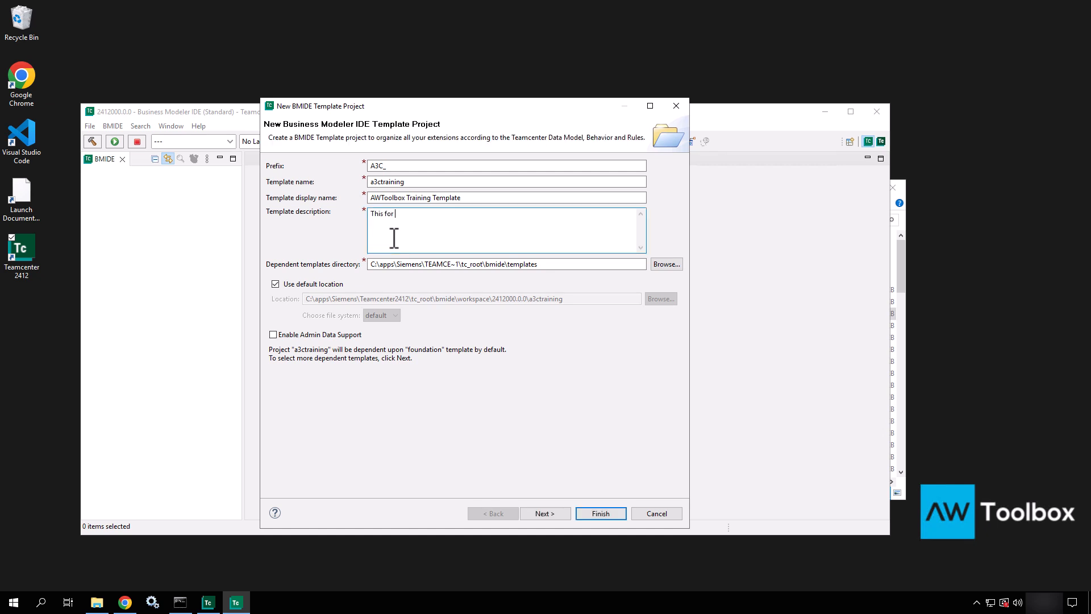
pyautogui.press('BackSpace')
pyautogui.press('BackSpace')
pyautogui.press('BackSpace')
pyautogui.write('is for AWToolbox.com Training on the BMIDE tool')
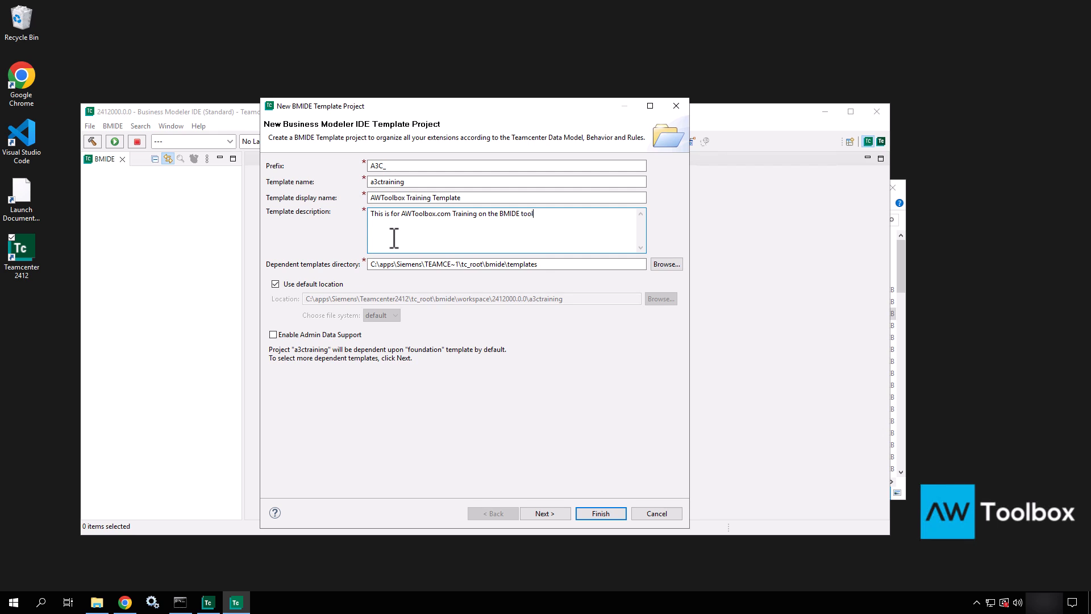
pyautogui.write('.')
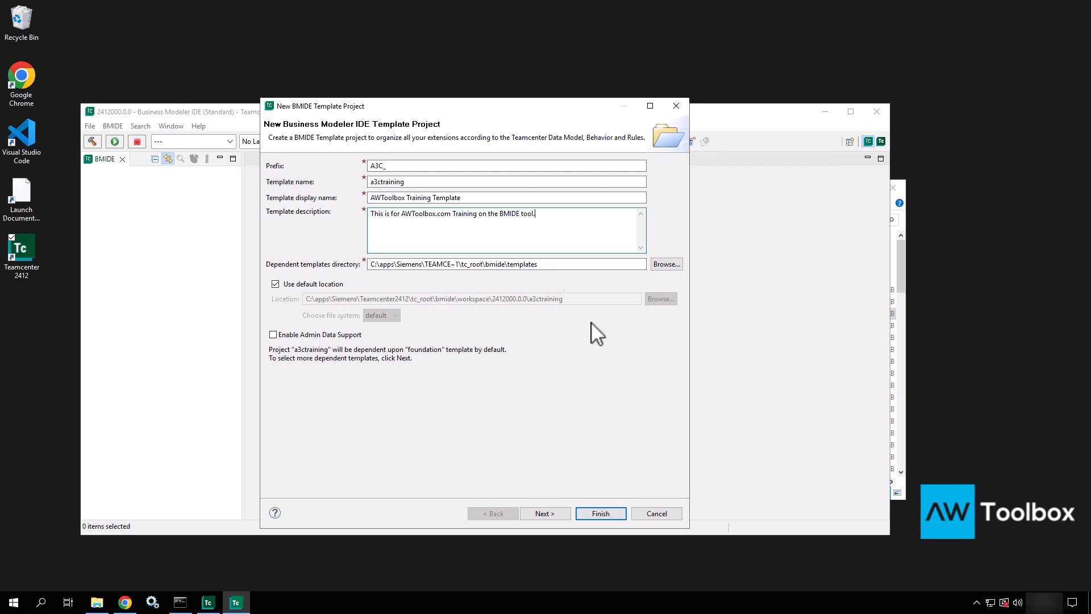
# Step: Select the dependent templates directory path and clear the 'Use default location' option
pyautogui.click(565, 265)
pyautogui.moveTo(565, 264); pyautogui.dragTo(345, 284)
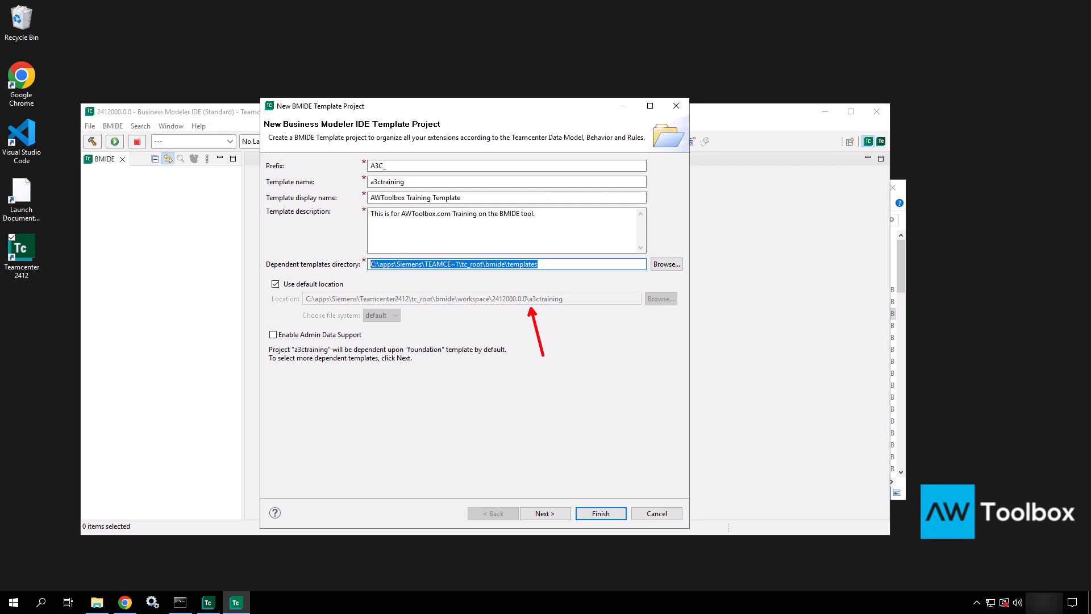
pyautogui.click(275, 285)
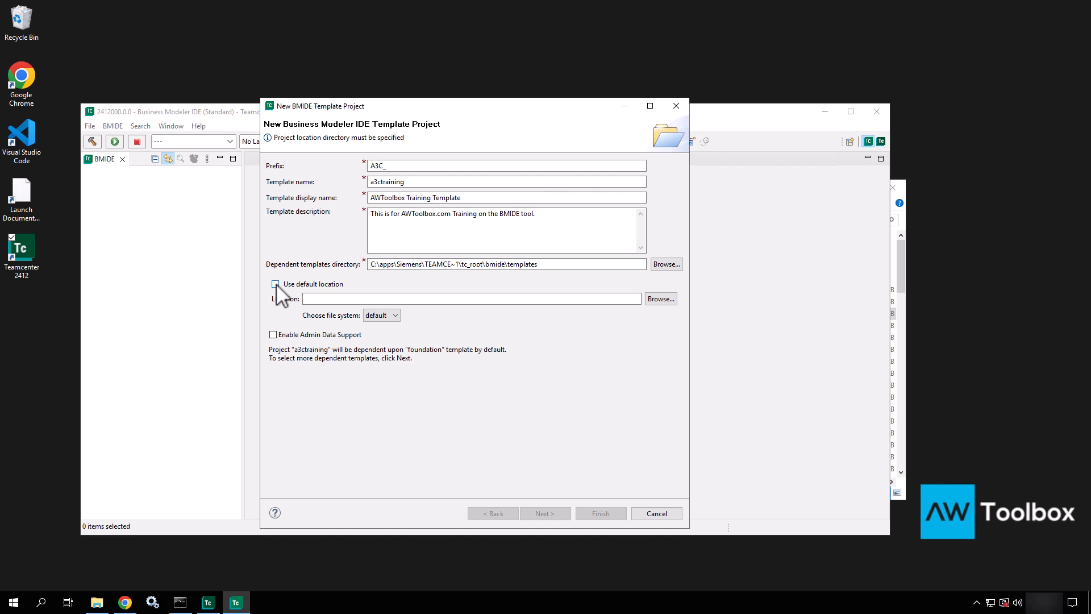
# Step: Re-enable 'Use default location' so the project stays in workspace\2412000.0.0\a3ctraining
pyautogui.click(276, 284)
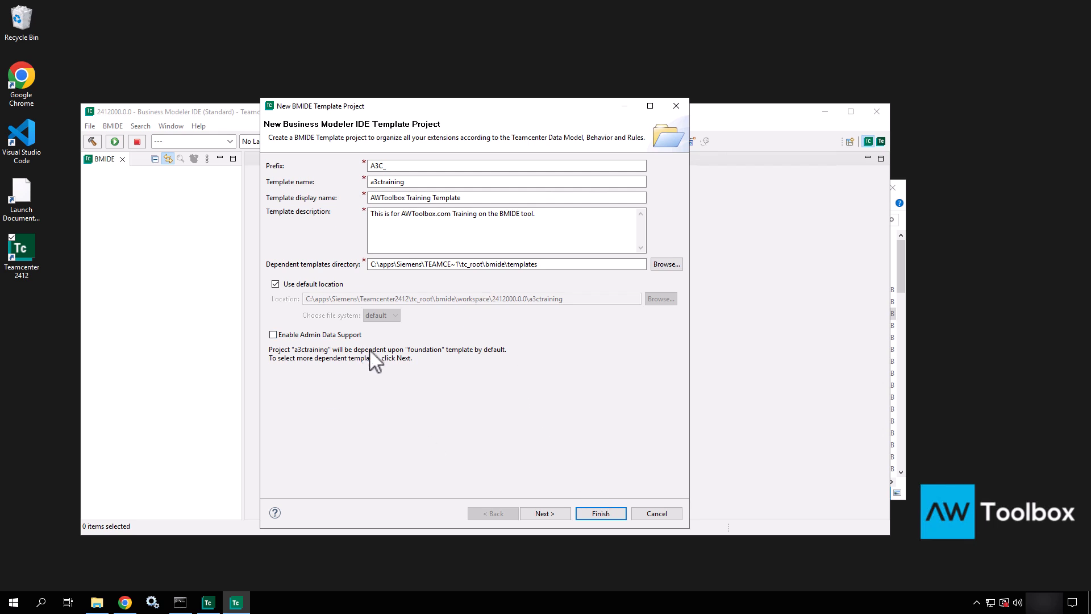
# Step: Advance to the Dependent Templates page and bring the wizard in front of the templates folder window
pyautogui.click(551, 517)
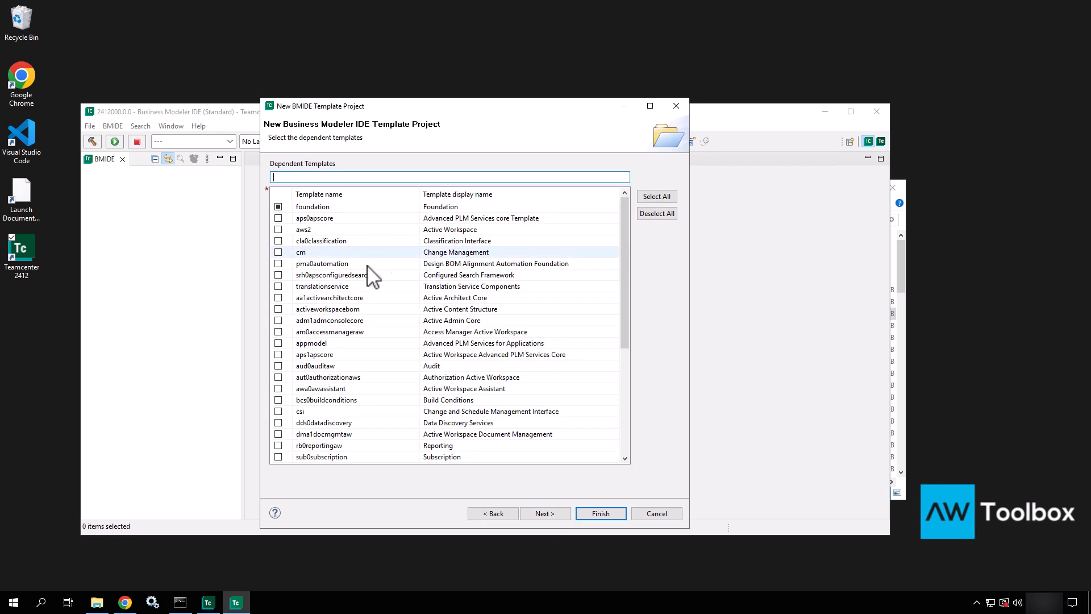
pyautogui.click(96, 602)
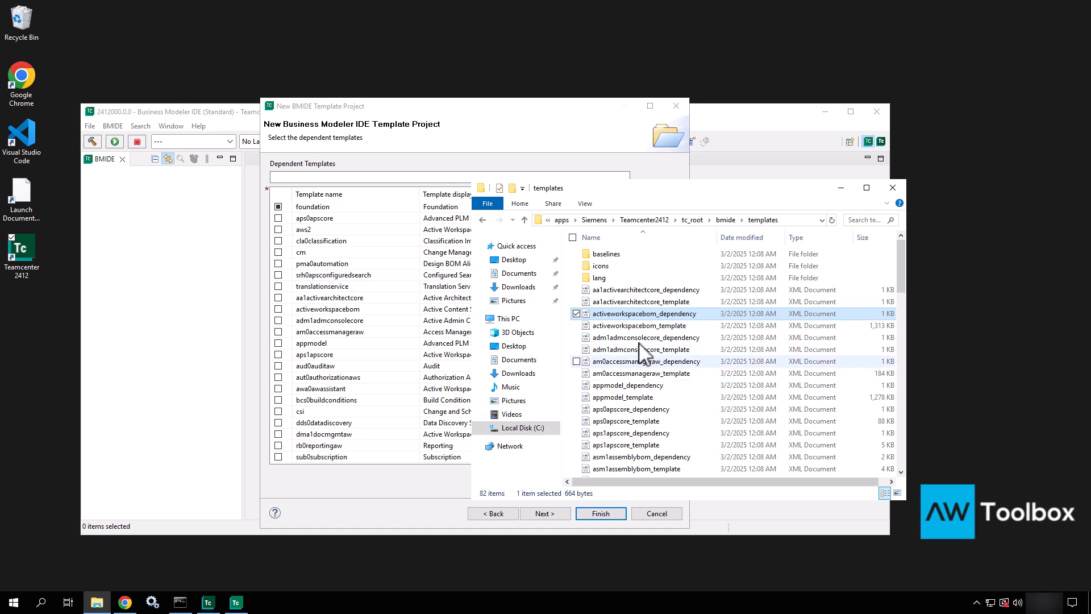
pyautogui.click(525, 130)
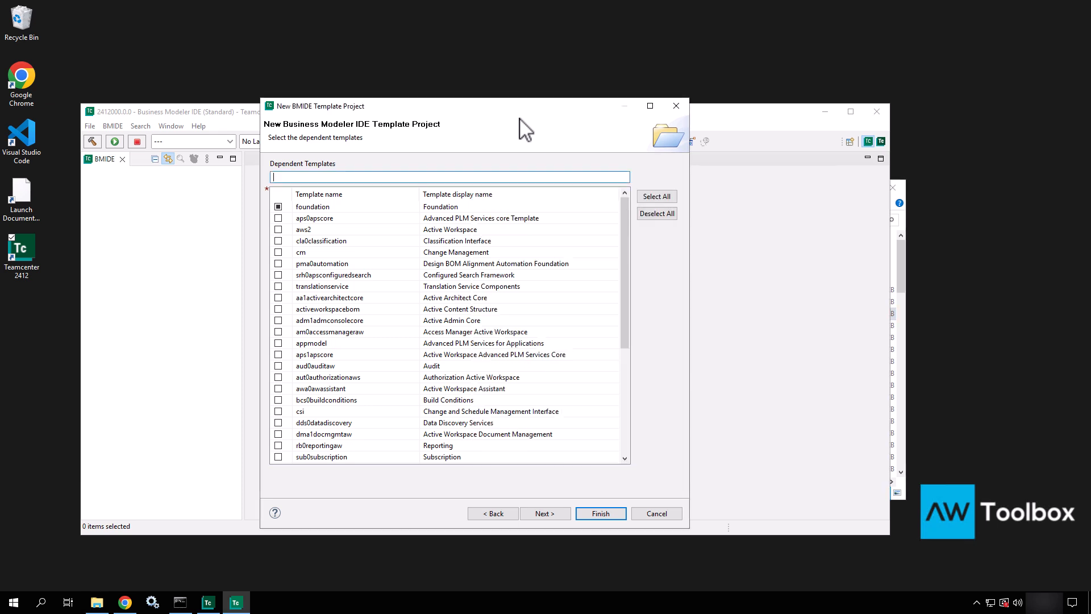
# Step: Tick aws2 (Active Workspace) and cm (Change Management) as dependent templates alongside foundation
pyautogui.click(278, 229)
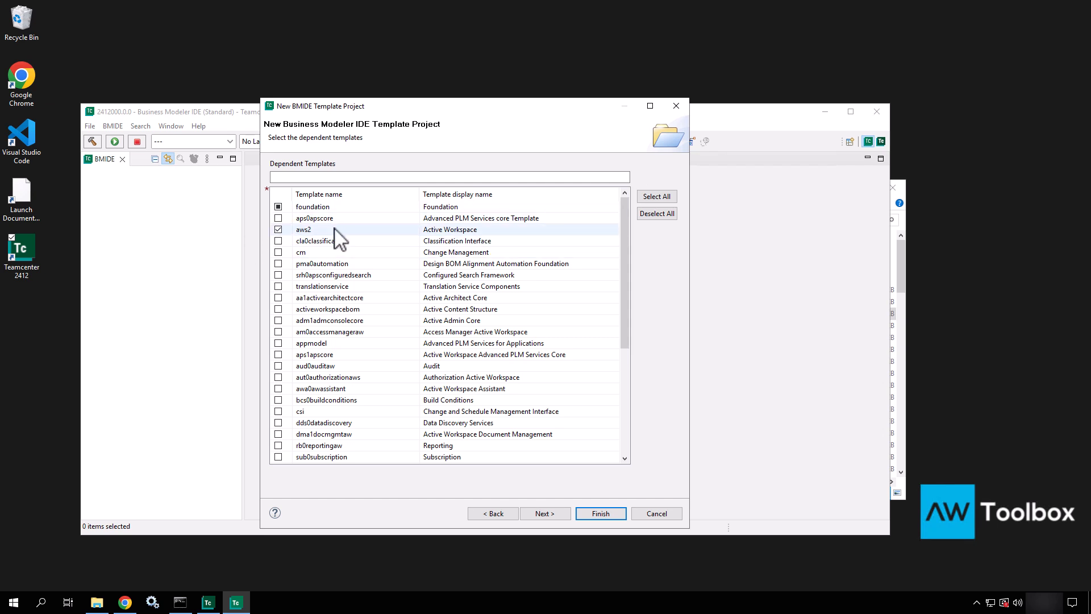
pyautogui.click(278, 252)
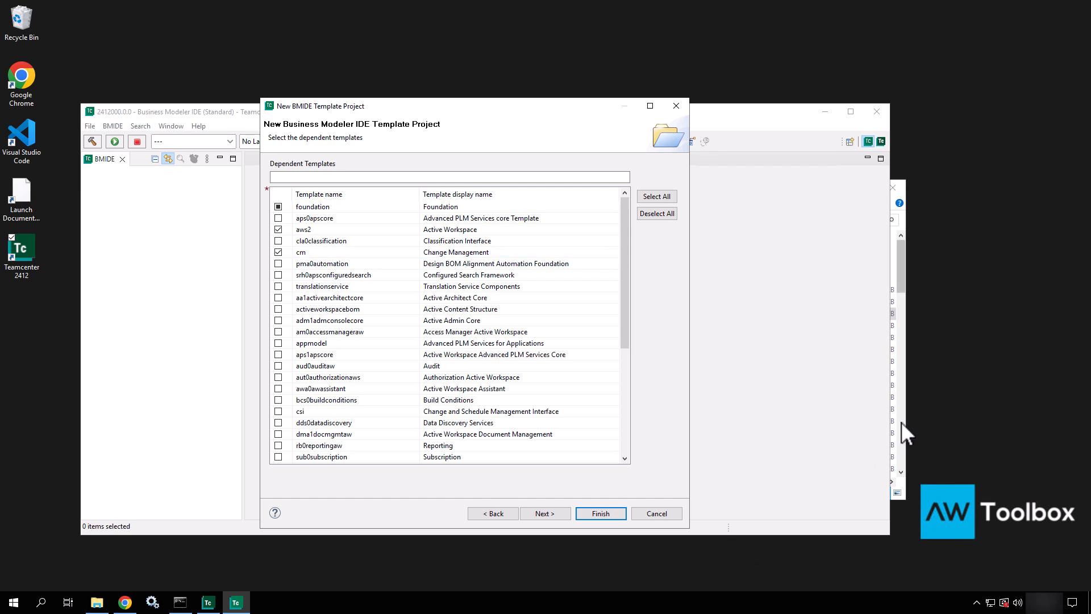
# Step: Browse the templates folder, selecting activeworkspacebom_template and aud0auditaw_template, then close the window
pyautogui.click(904, 276)
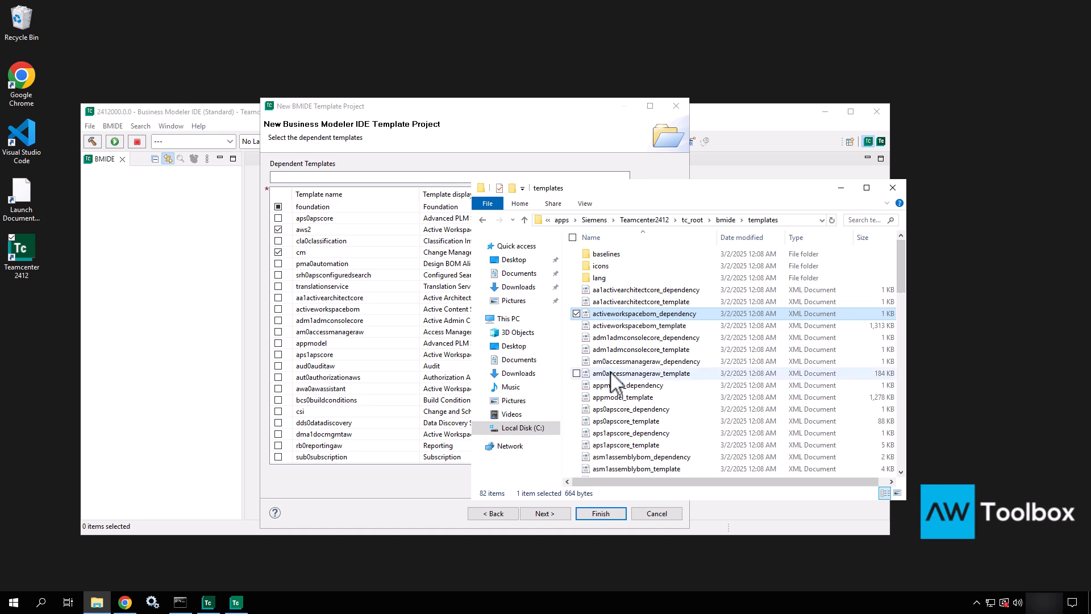
pyautogui.scroll(-2, 659, 358)
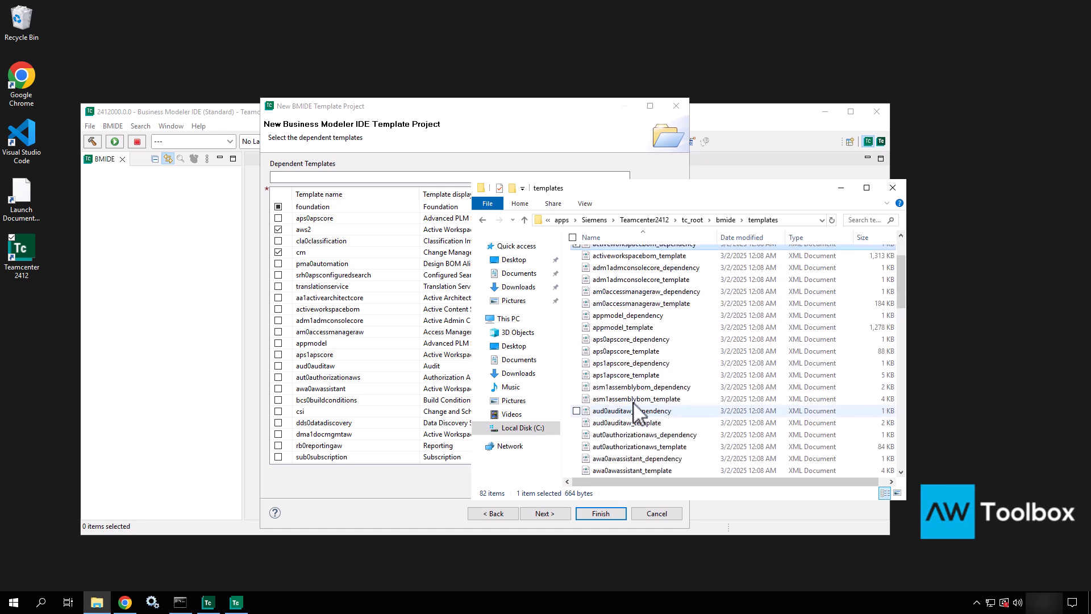
pyautogui.click(632, 258)
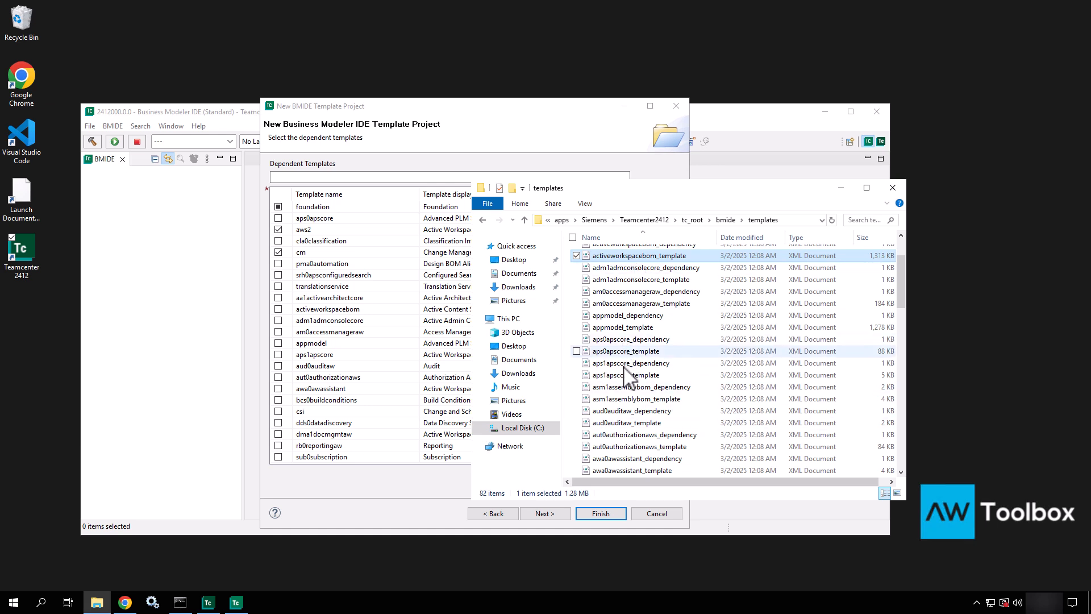
pyautogui.click(629, 425)
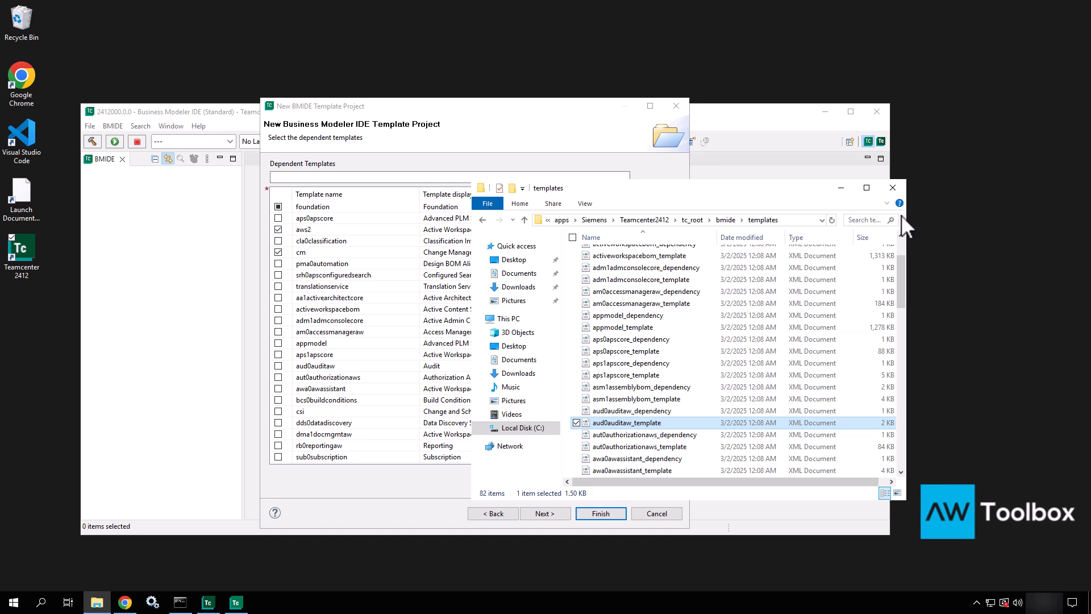
pyautogui.click(893, 189)
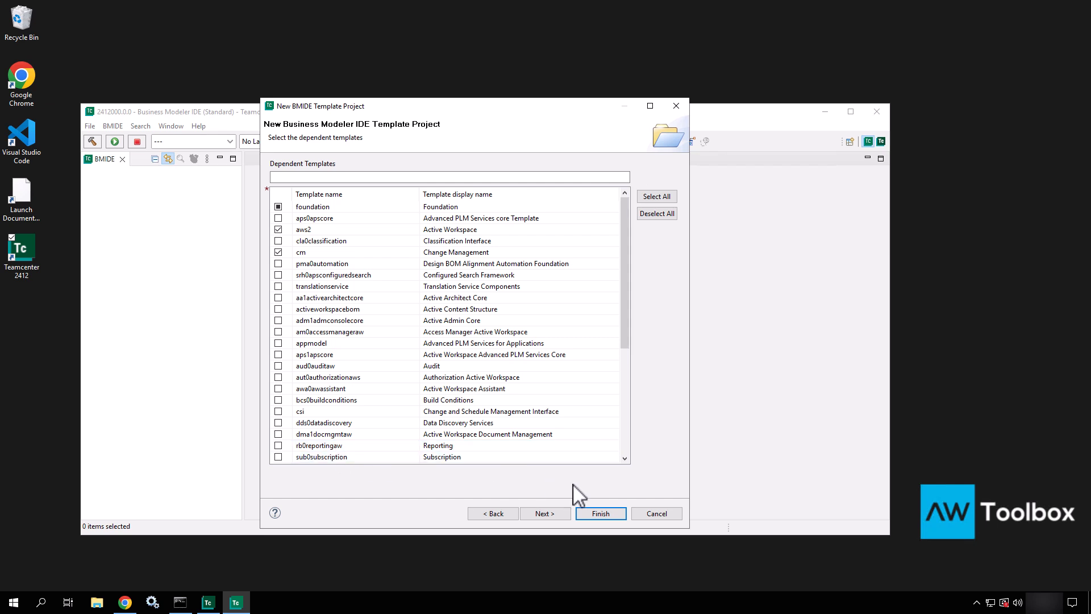
# Step: Advance past Dependent Templates and Locales Selector to Code Generation Information for namespace a3ctraining
pyautogui.click(543, 514)
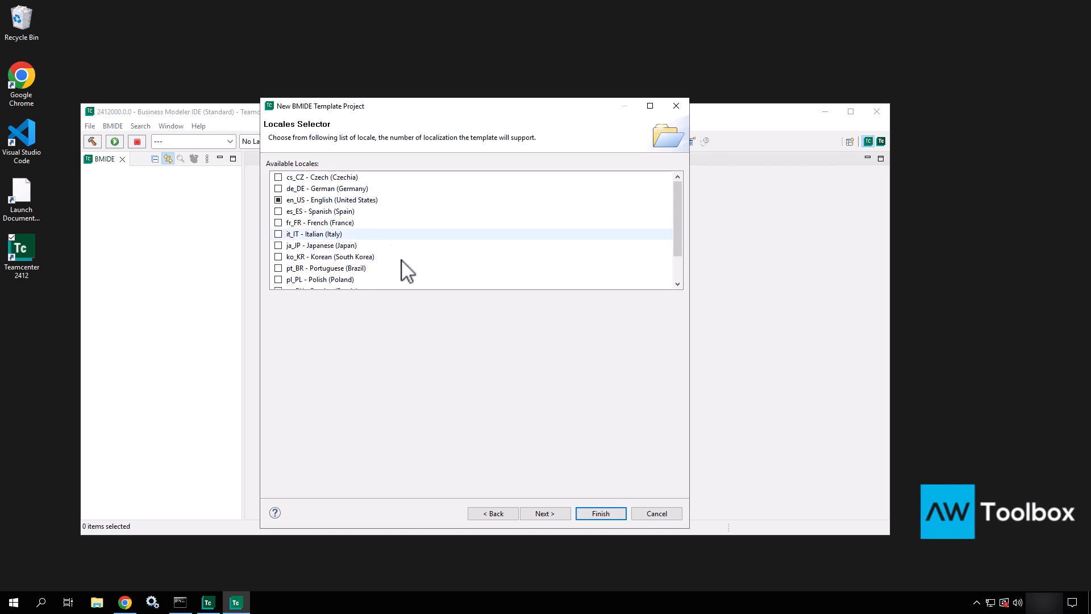
pyautogui.click(546, 514)
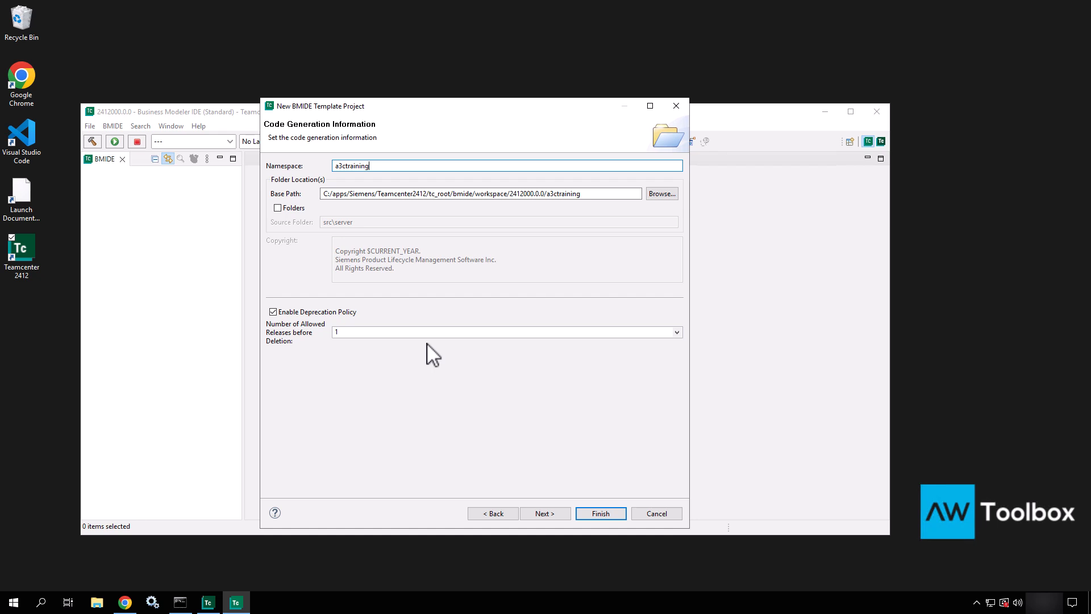
# Step: Accept the code generation defaults and continue to the Build Configuration Information page
pyautogui.click(545, 513)
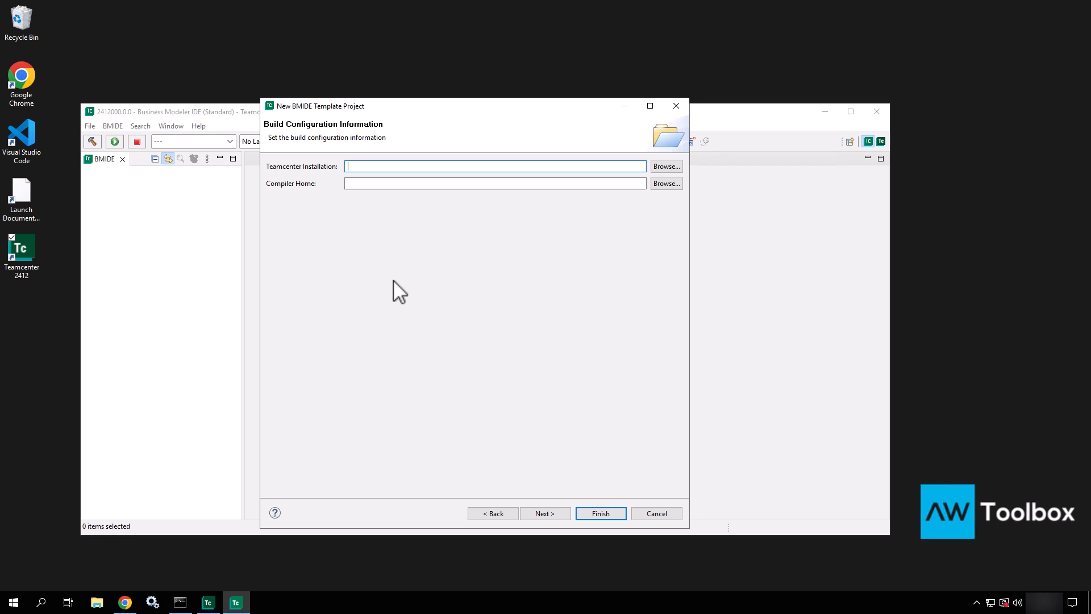
# Step: Skip the build configuration and client binding pages and finish creating the a3ctraining project
pyautogui.click(540, 514)
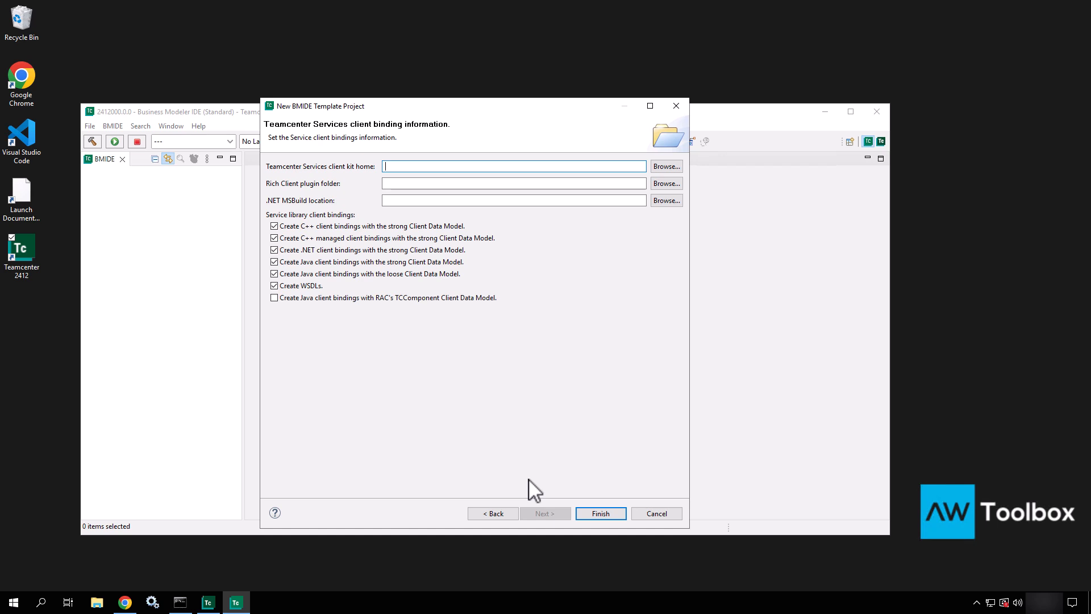
pyautogui.click(601, 513)
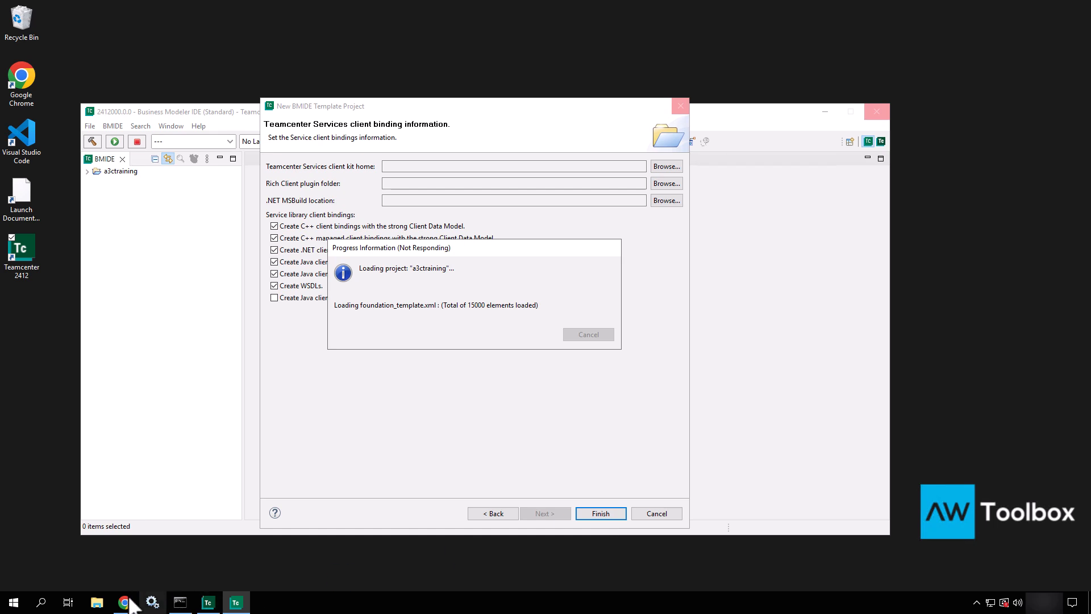
# Step: Open a new File Explorer window and browse to C:\apps\Siemens\Teamcenter2412\tc_root
pyautogui.click(96, 603)
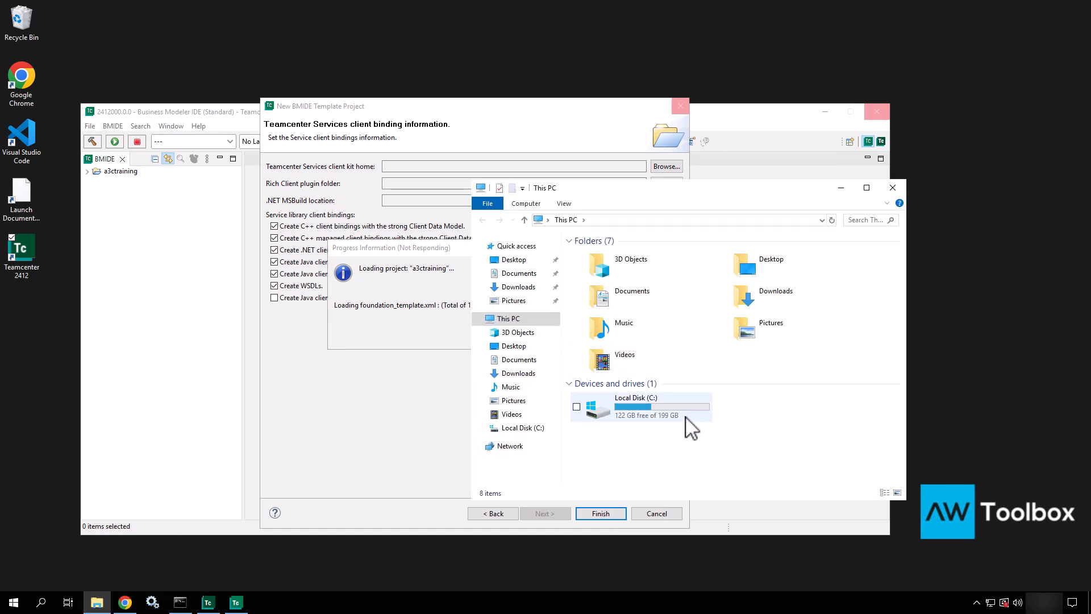
pyautogui.doubleClick(681, 419)
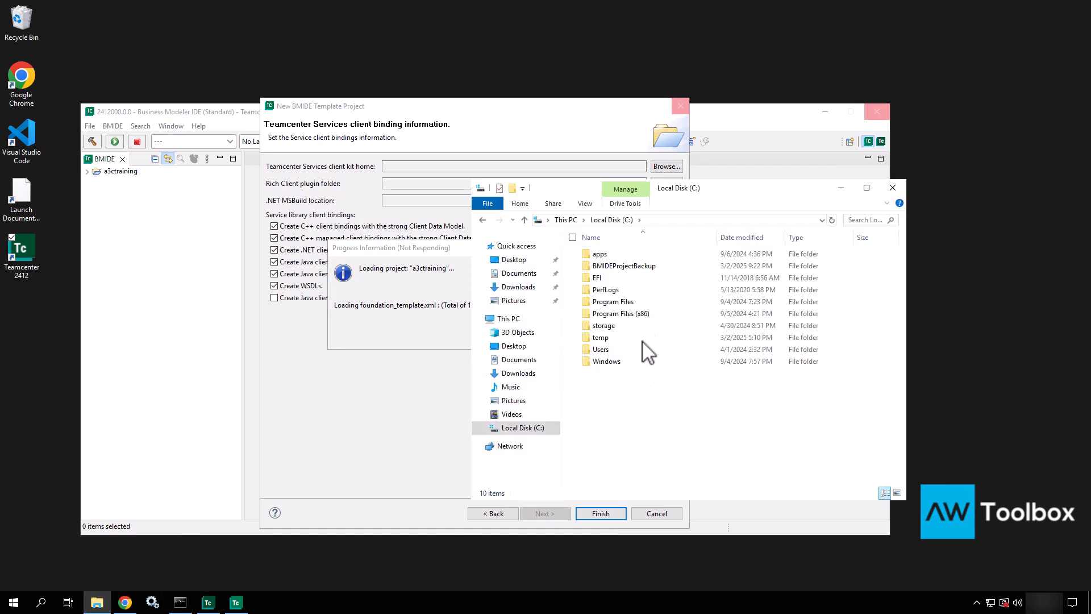
pyautogui.doubleClick(613, 254)
pyautogui.doubleClick(603, 278)
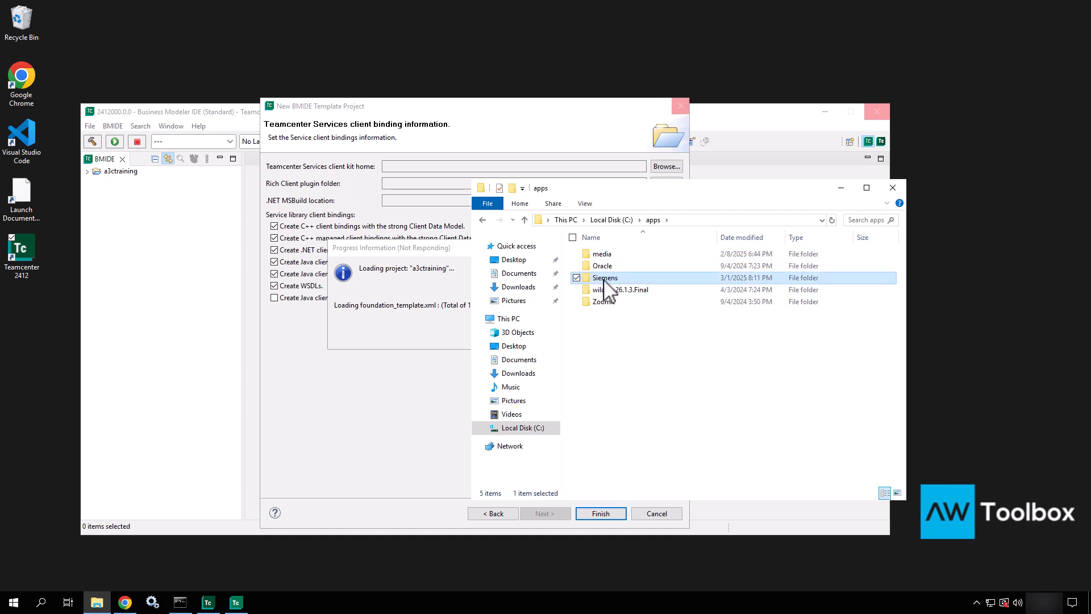
pyautogui.click(604, 278)
pyautogui.doubleClick(604, 278)
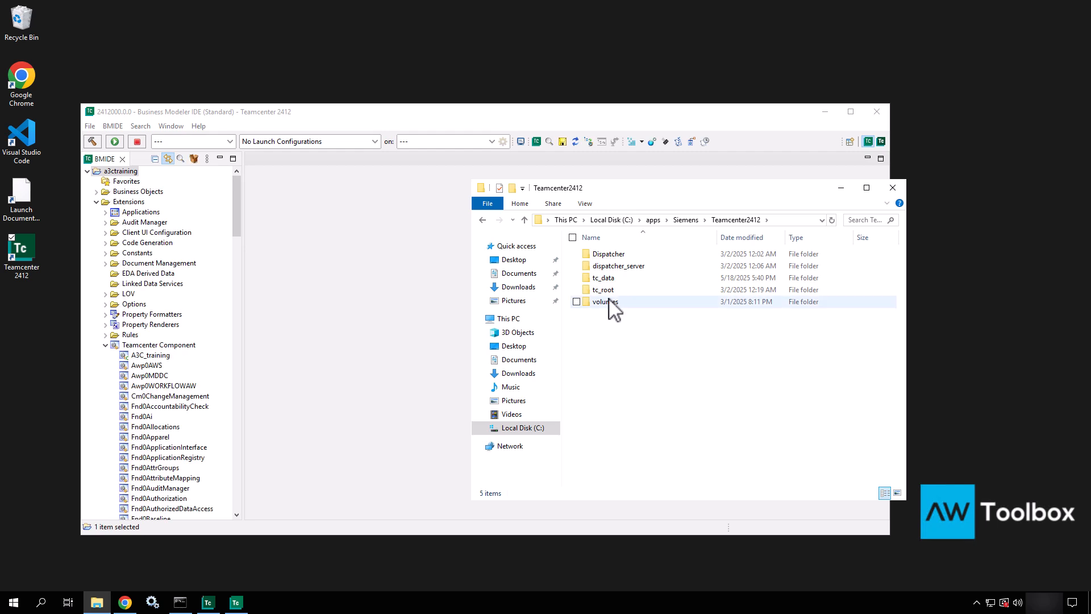
pyautogui.doubleClick(607, 289)
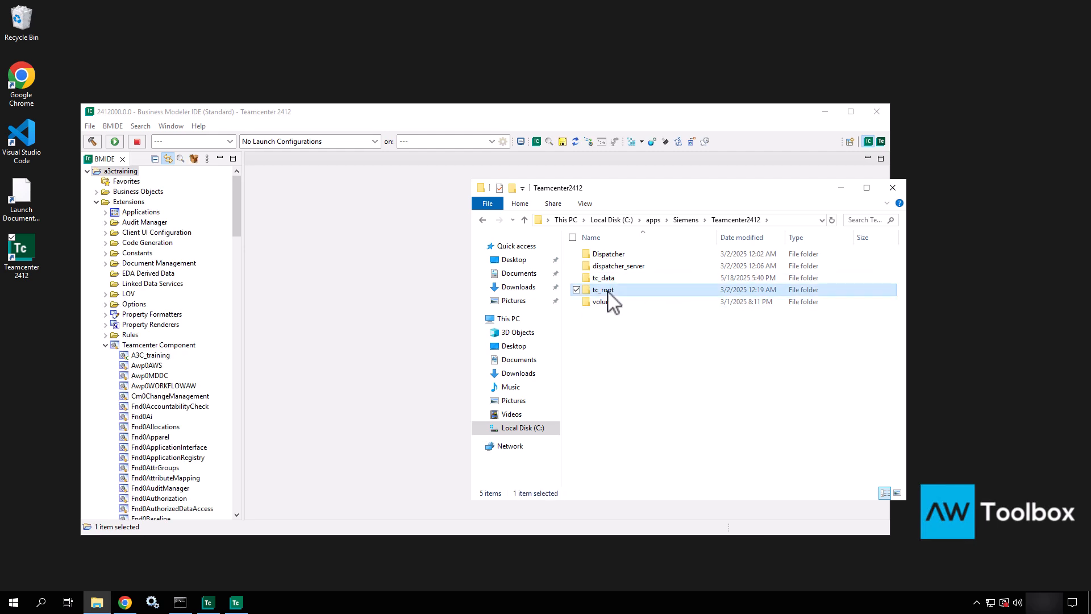
# Step: Go through bmide\workspace\2412000.0.0\a3ctraining into extensions and look over its four items
pyautogui.doubleClick(601, 276)
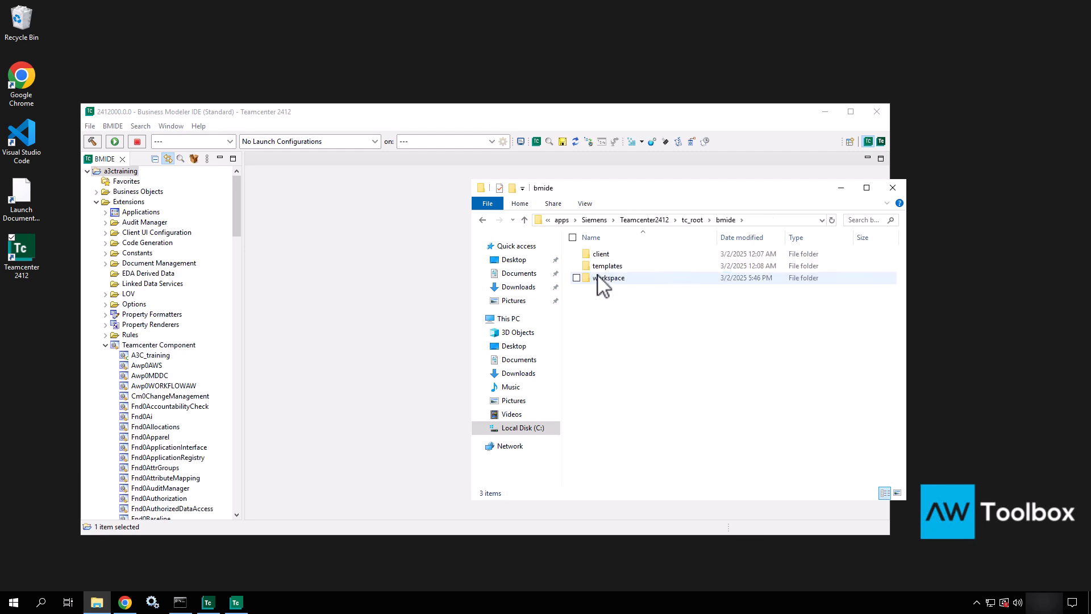
pyautogui.doubleClick(600, 279)
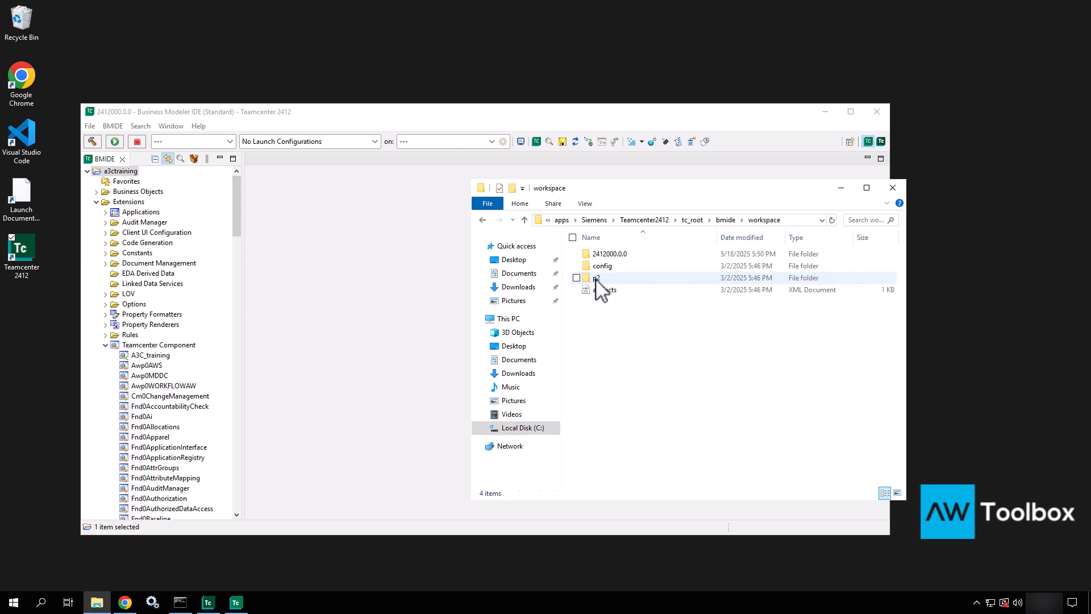
pyautogui.doubleClick(602, 257)
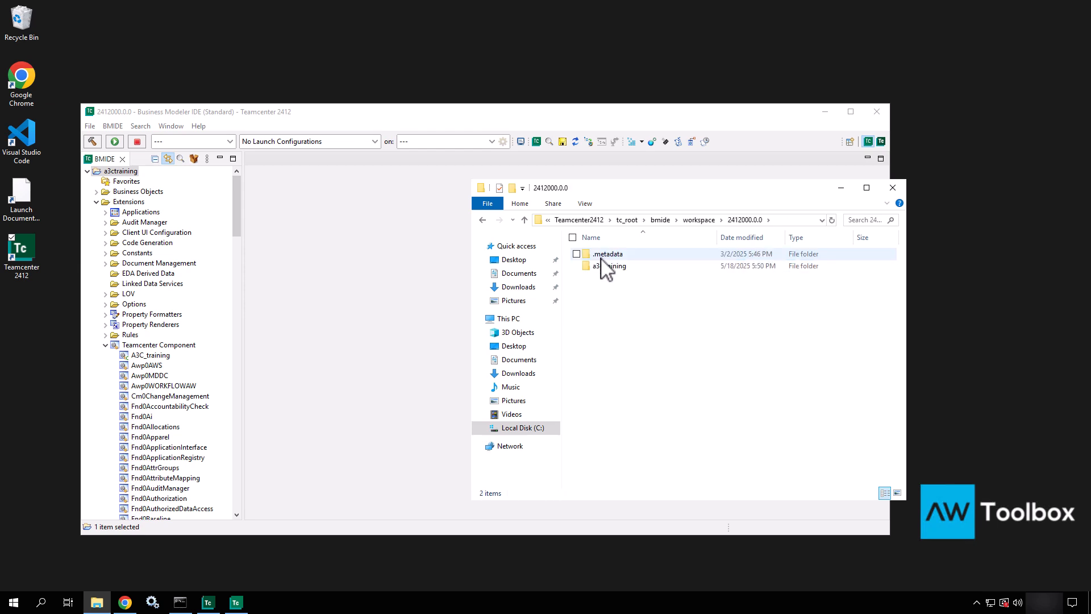
pyautogui.click(603, 271)
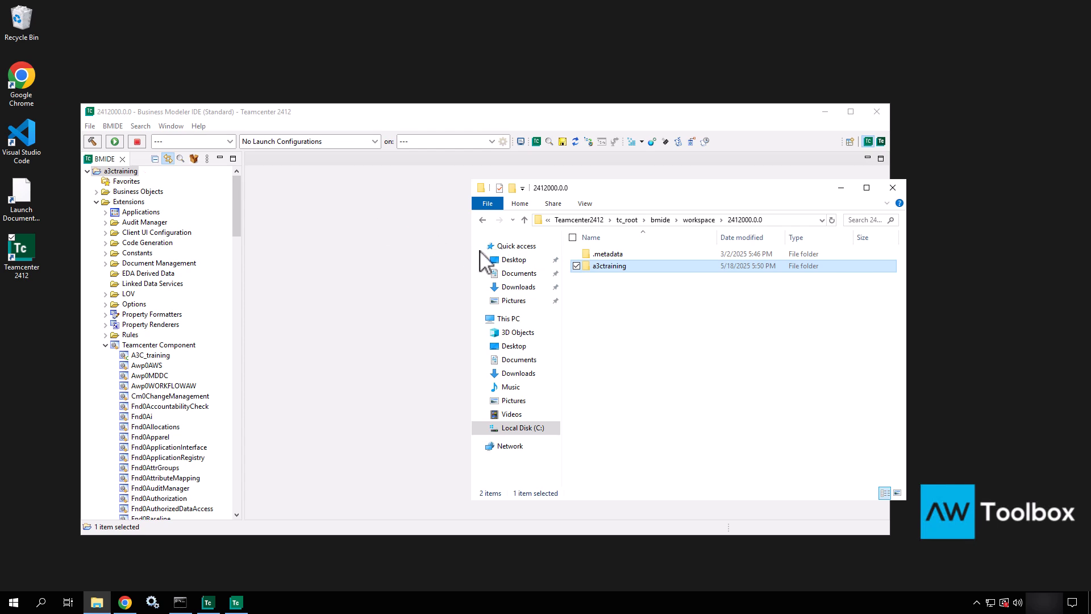
pyautogui.doubleClick(610, 267)
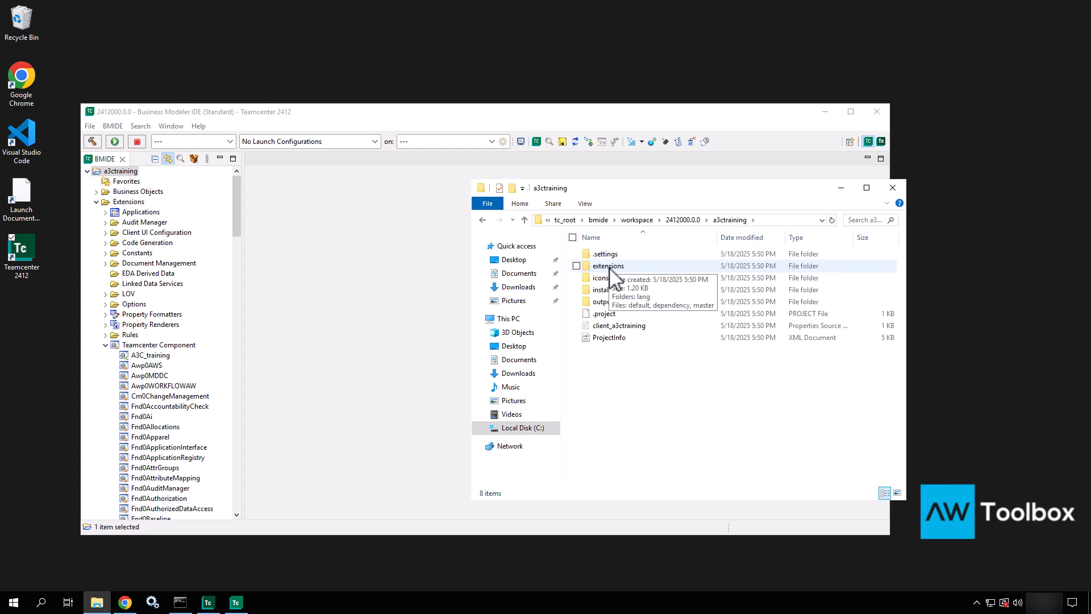
pyautogui.doubleClick(609, 268)
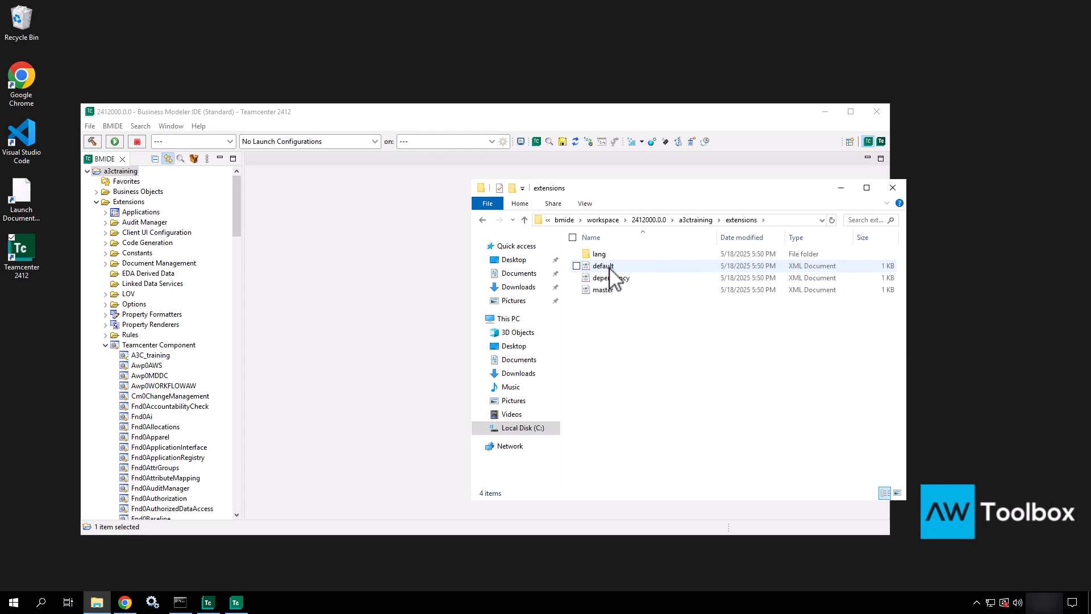
pyautogui.moveTo(602, 320); pyautogui.dragTo(594, 251)
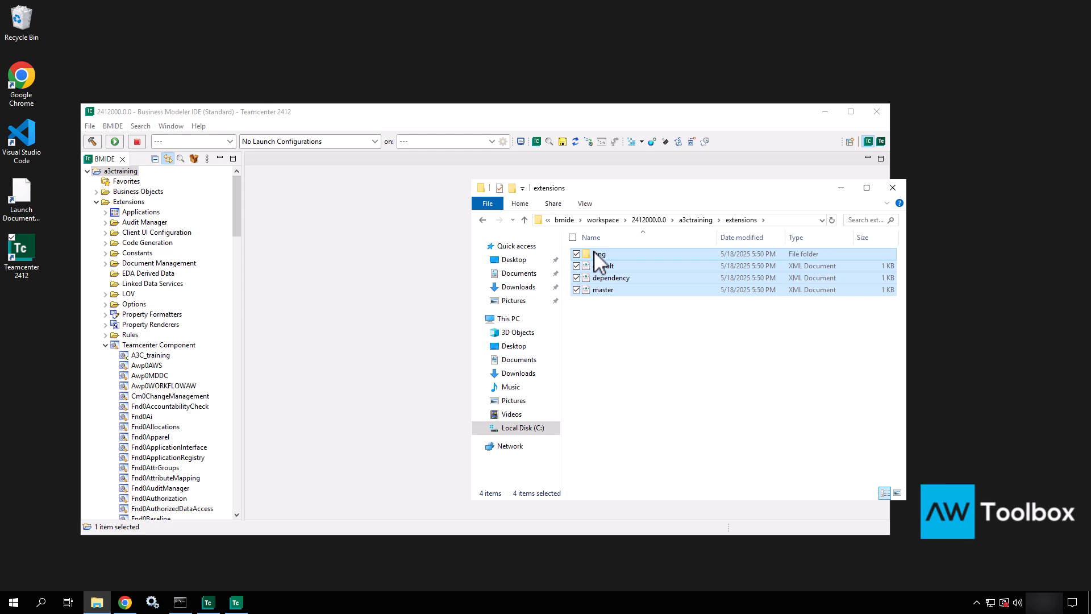
pyautogui.click(600, 318)
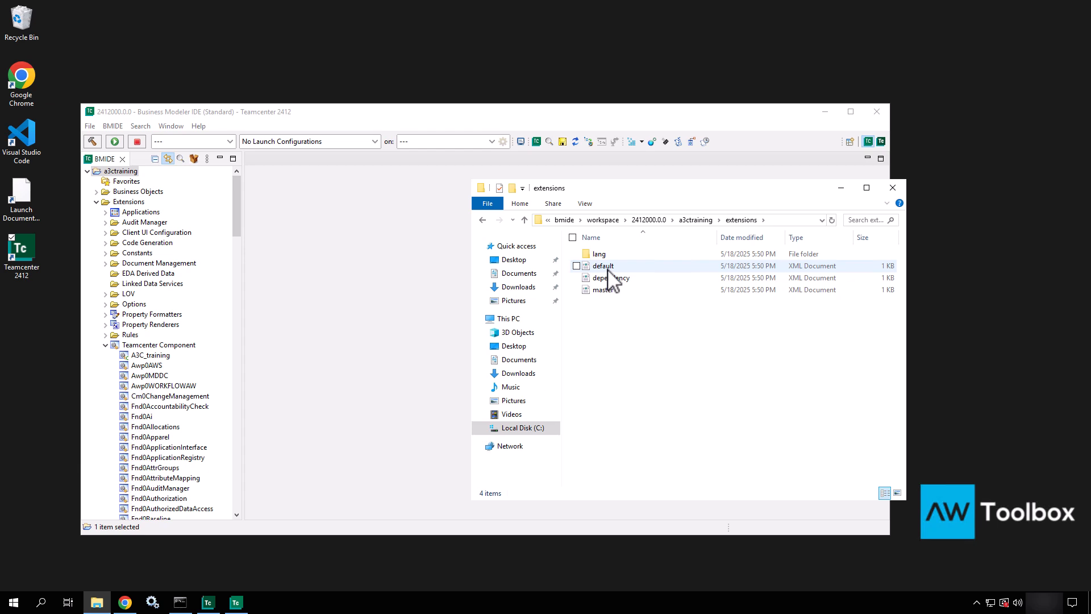
# Step: Open default.xml with Code, review the en_US locale and A3C_training entries, then close it
pyautogui.click(608, 267)
pyautogui.rightClick(608, 267)
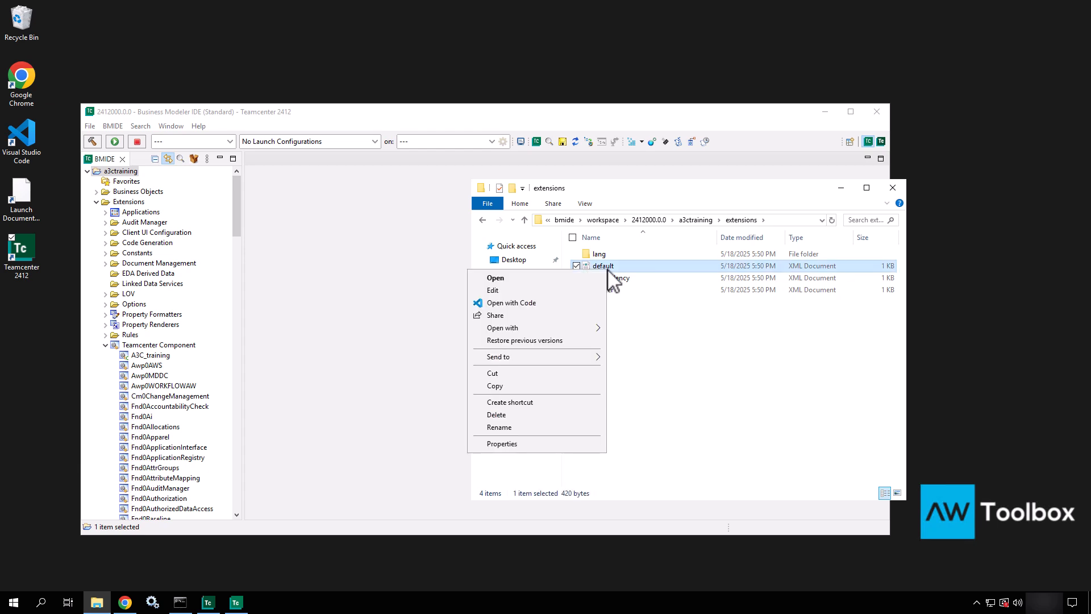
pyautogui.click(543, 303)
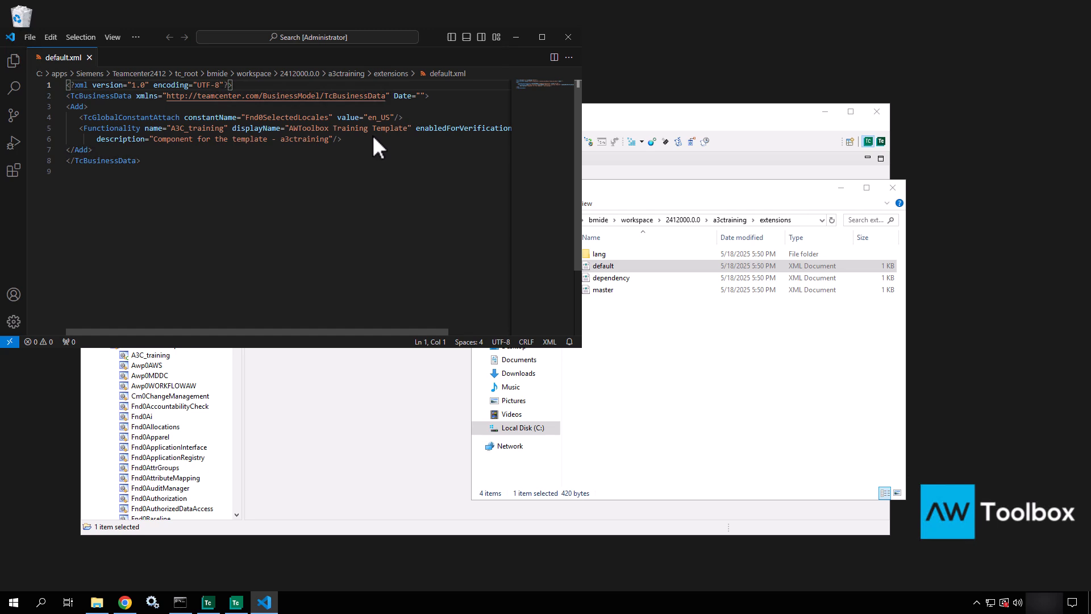
pyautogui.click(568, 37)
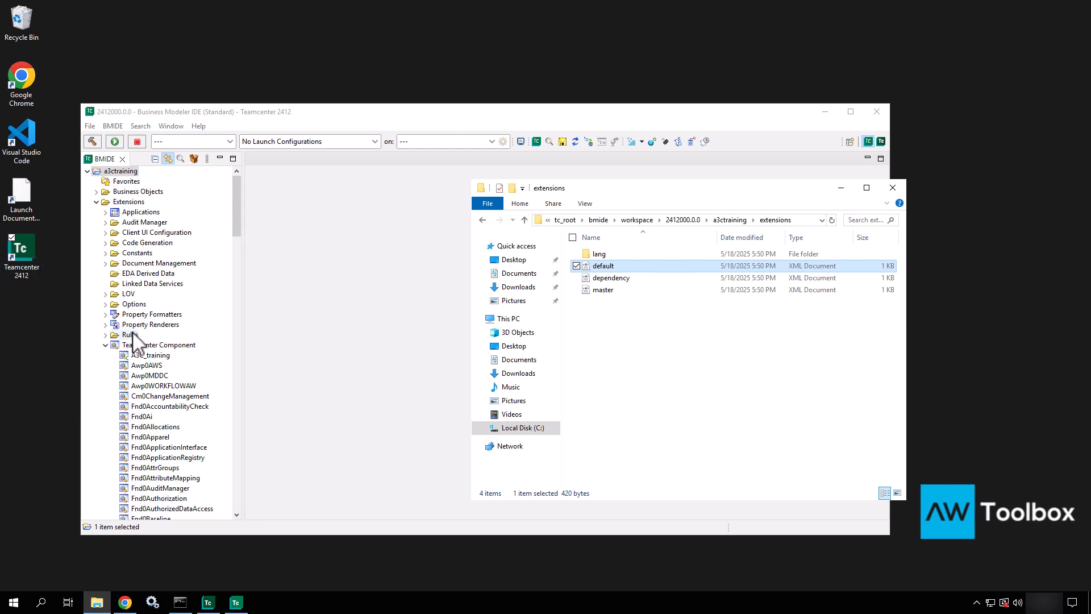
# Step: Open dependency.xml with Code, point out its foundation, aws2 and cm template includes, and close it
pyautogui.click(618, 280)
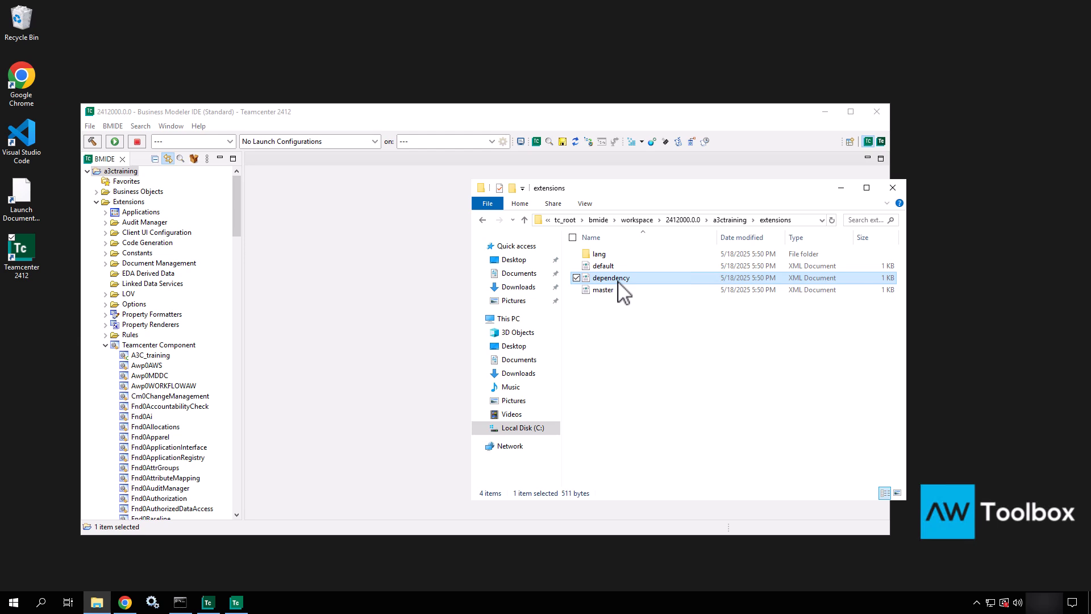
pyautogui.rightClick(619, 281)
pyautogui.click(557, 313)
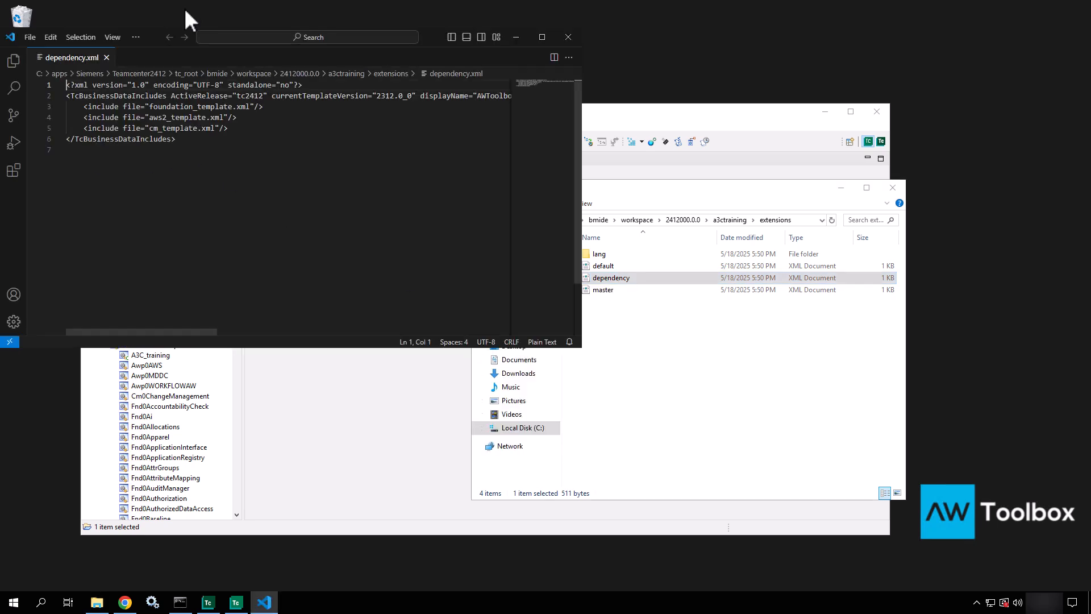
pyautogui.moveTo(244, 116); pyautogui.dragTo(131, 118)
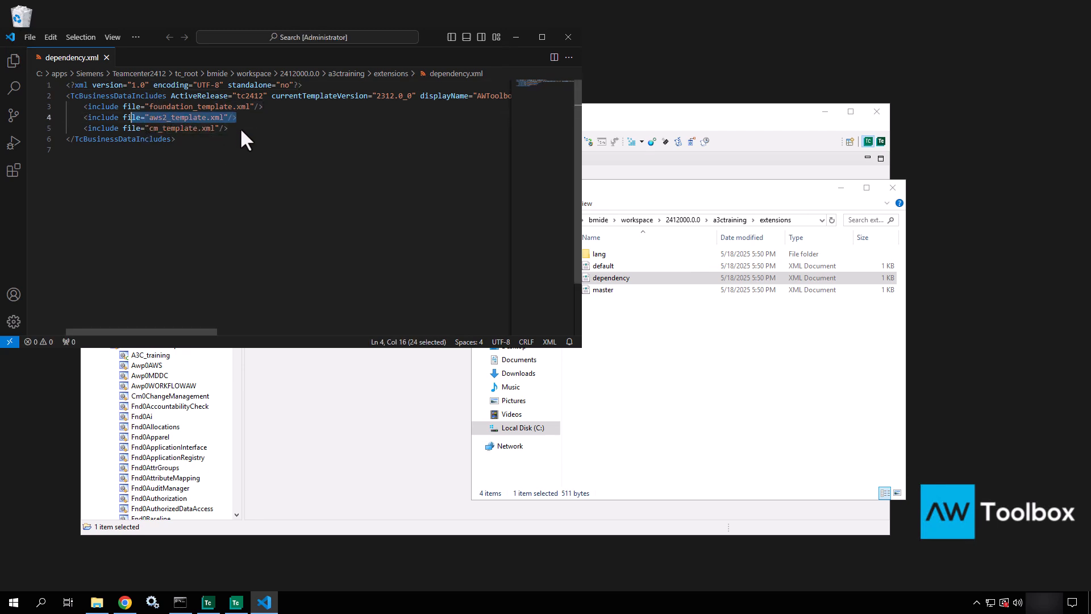
pyautogui.click(240, 127)
pyautogui.click(274, 105)
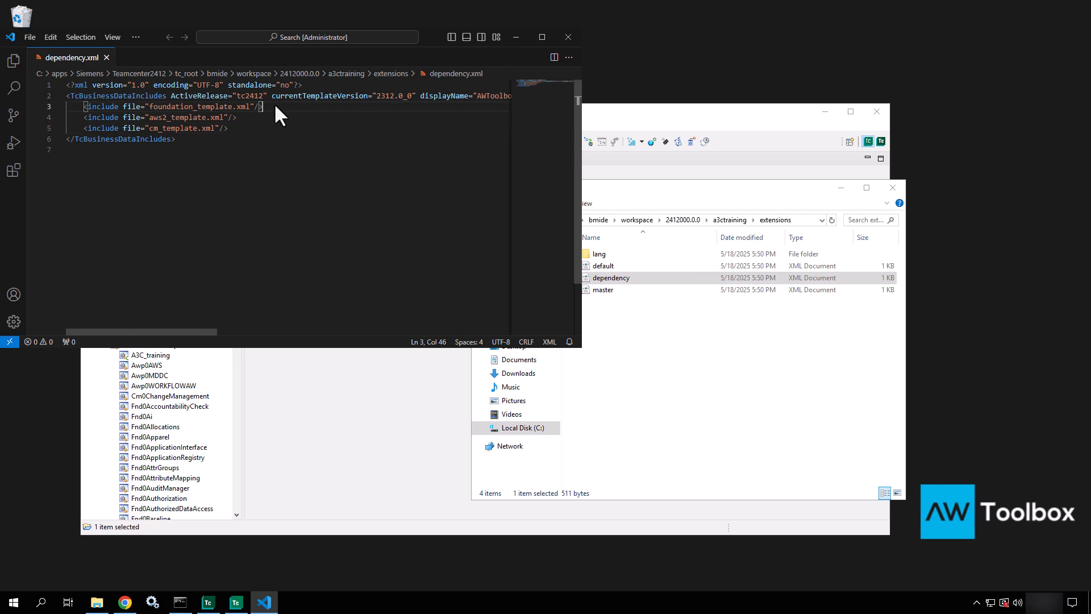
pyautogui.click(569, 37)
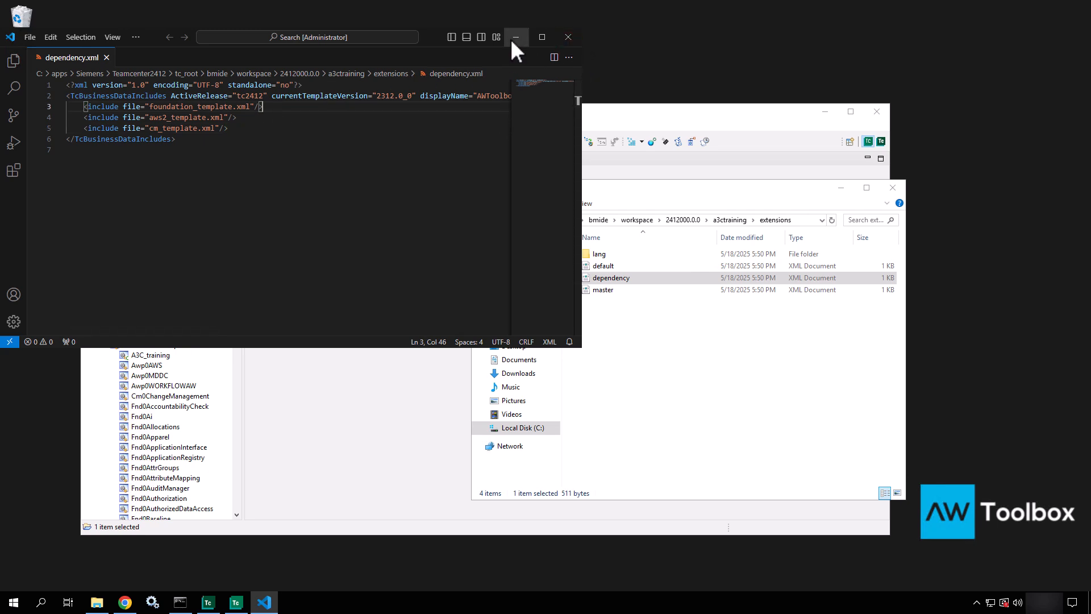
# Step: Open master.xml with Code, move the window aside, and highlight its default.xml include line
pyautogui.click(605, 291)
pyautogui.rightClick(608, 293)
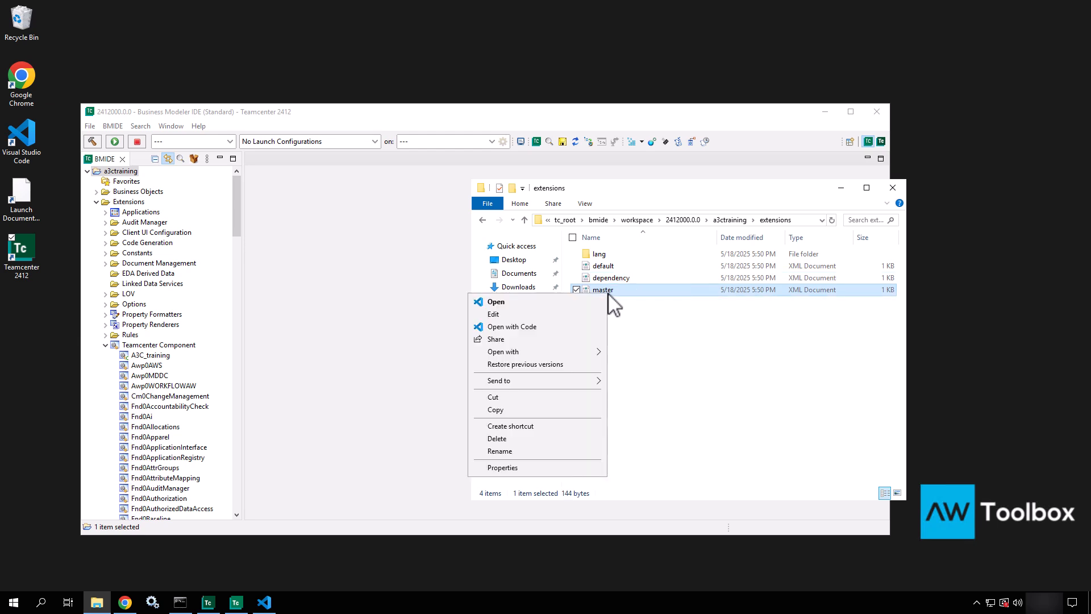
pyautogui.click(537, 327)
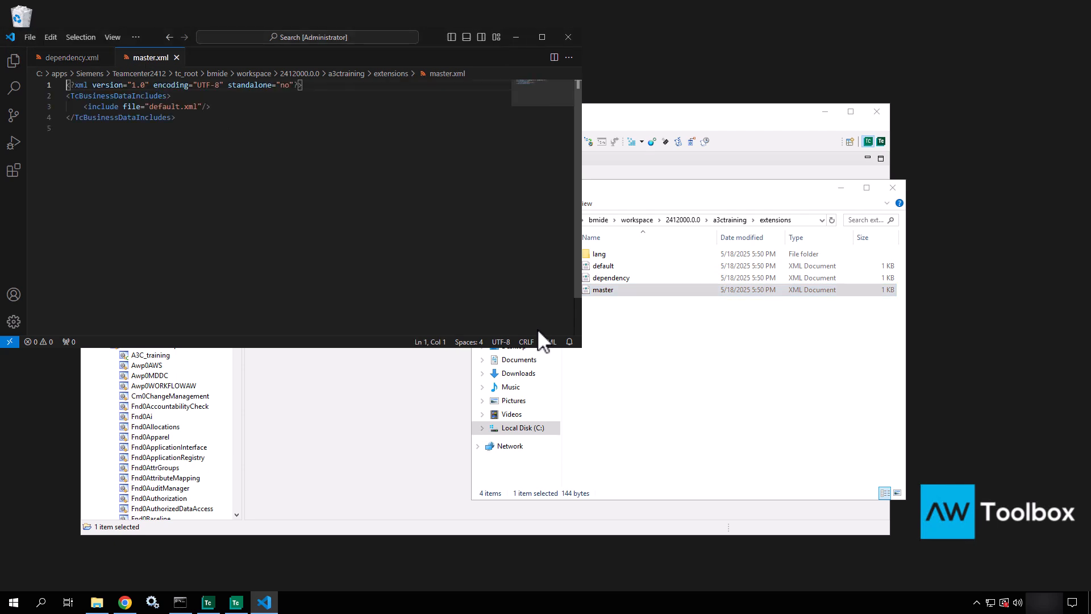
pyautogui.moveTo(433, 37); pyautogui.dragTo(599, 332)
pyautogui.moveTo(386, 400); pyautogui.dragTo(254, 404)
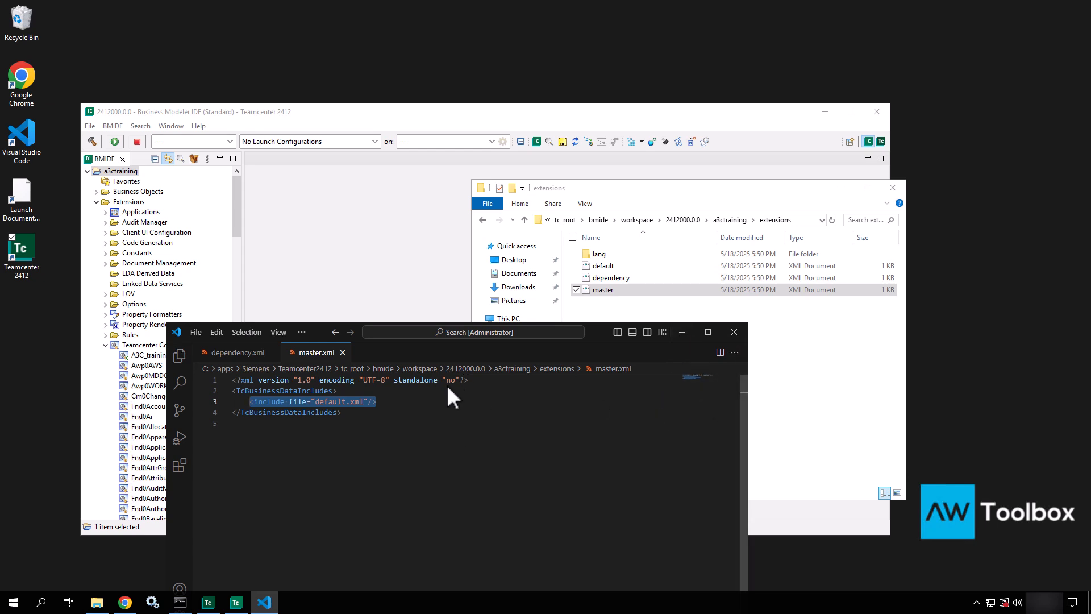
pyautogui.click(393, 403)
pyautogui.keyDown('shift'); pyautogui.click(238, 402); pyautogui.keyUp('shift')
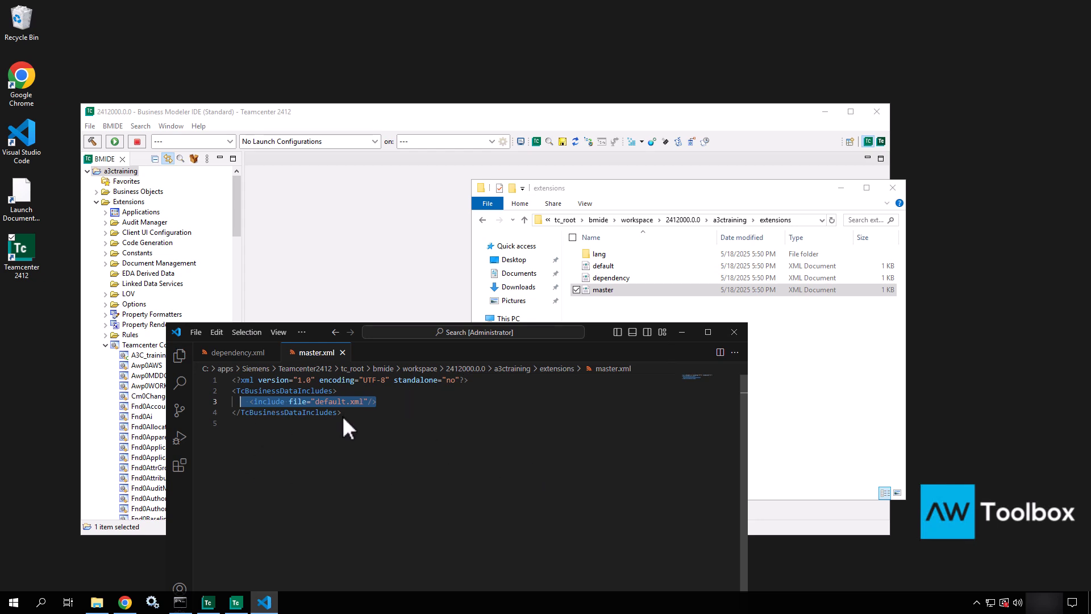
# Step: Open lang\en_US\default_en_US.xml with Code
pyautogui.click(682, 332)
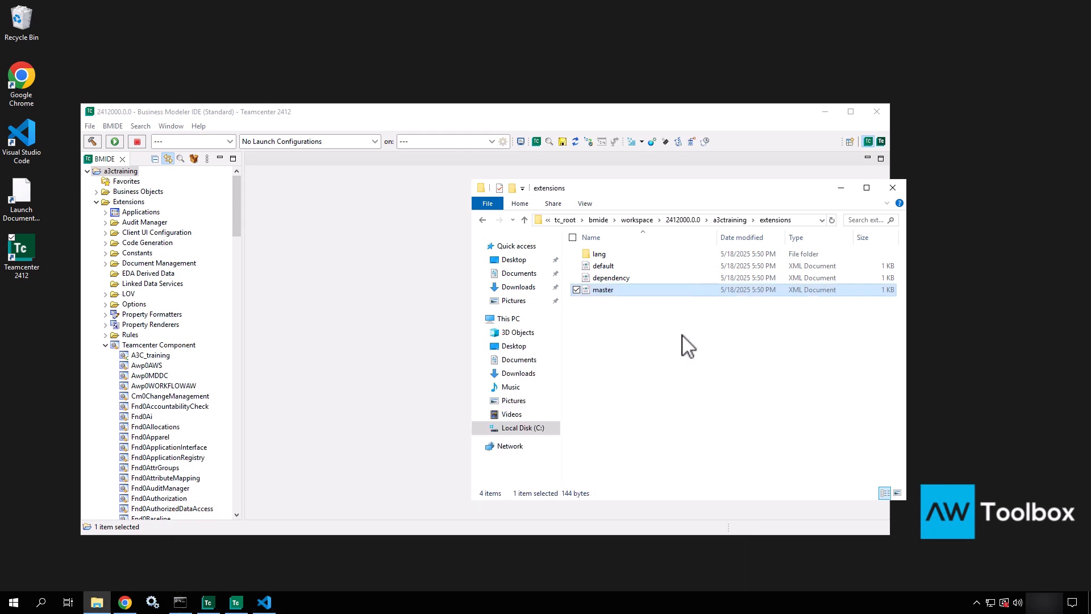
pyautogui.doubleClick(610, 256)
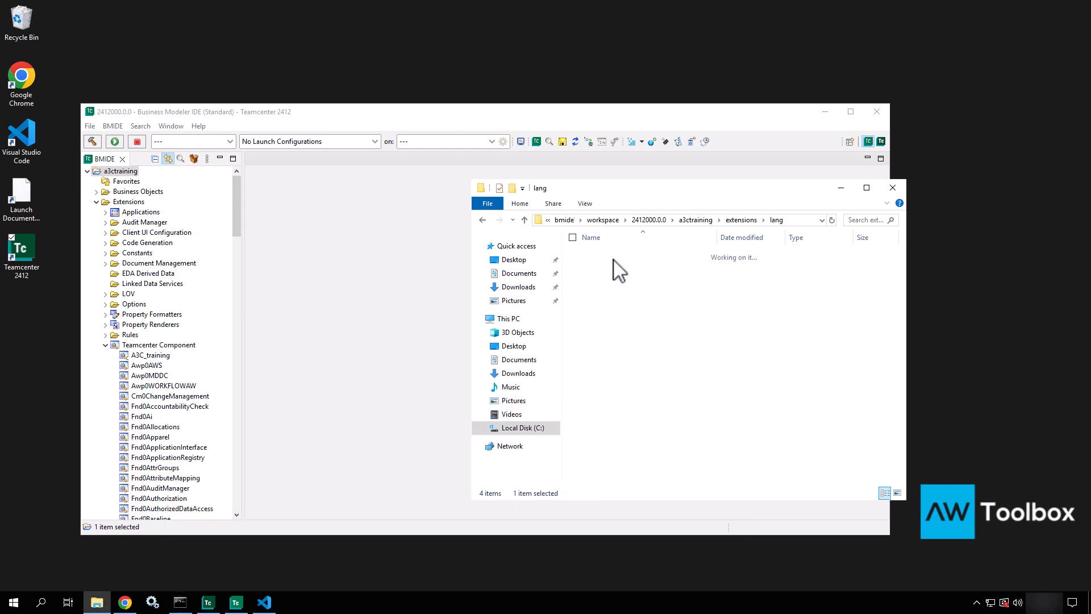
pyautogui.click(605, 256)
pyautogui.doubleClick(607, 256)
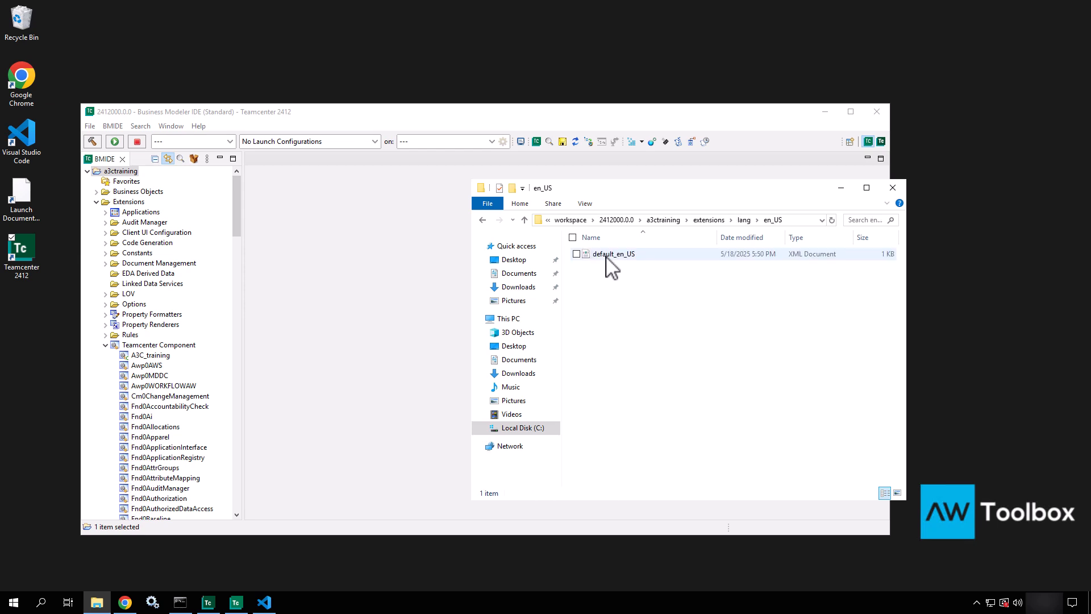
pyautogui.click(607, 257)
pyautogui.rightClick(607, 256)
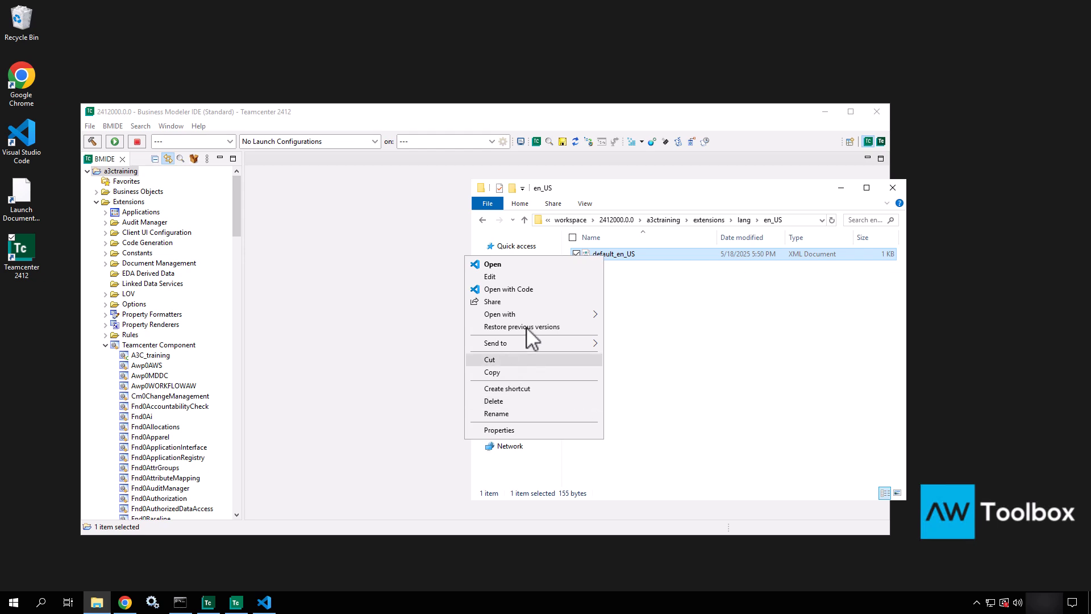
pyautogui.click(561, 290)
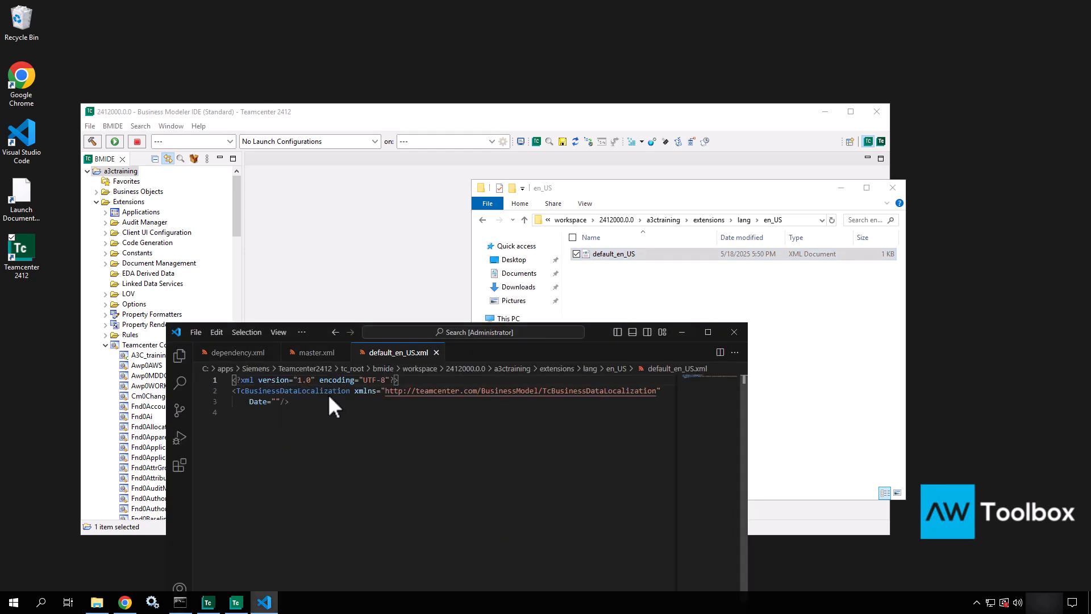
# Step: Close default_en_US.xml, master.xml and dependency.xml, minimise the editor, and return to extensions
pyautogui.click(436, 353)
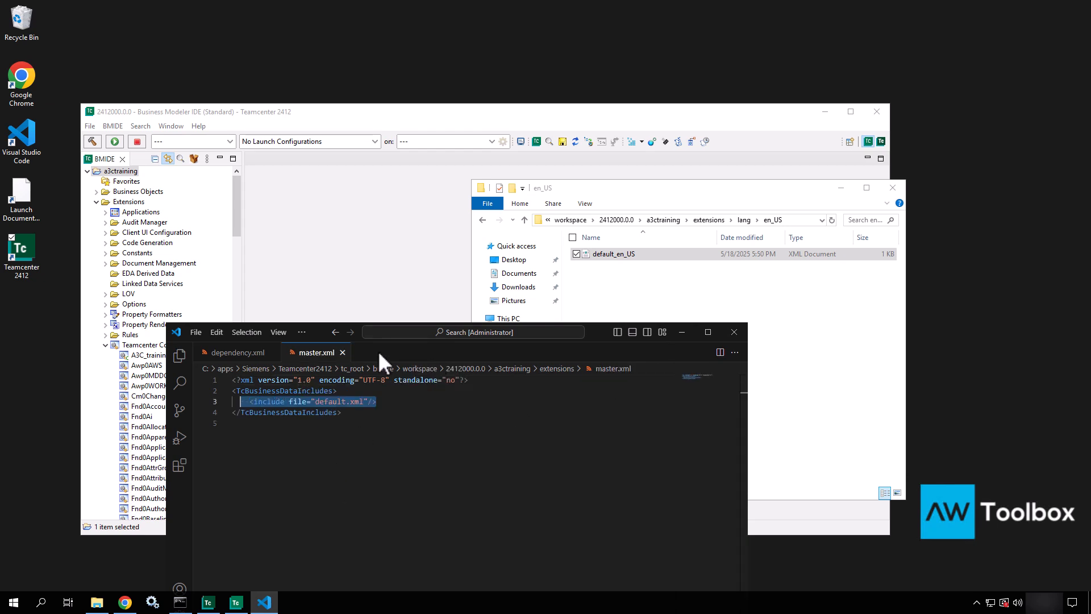
pyautogui.click(342, 352)
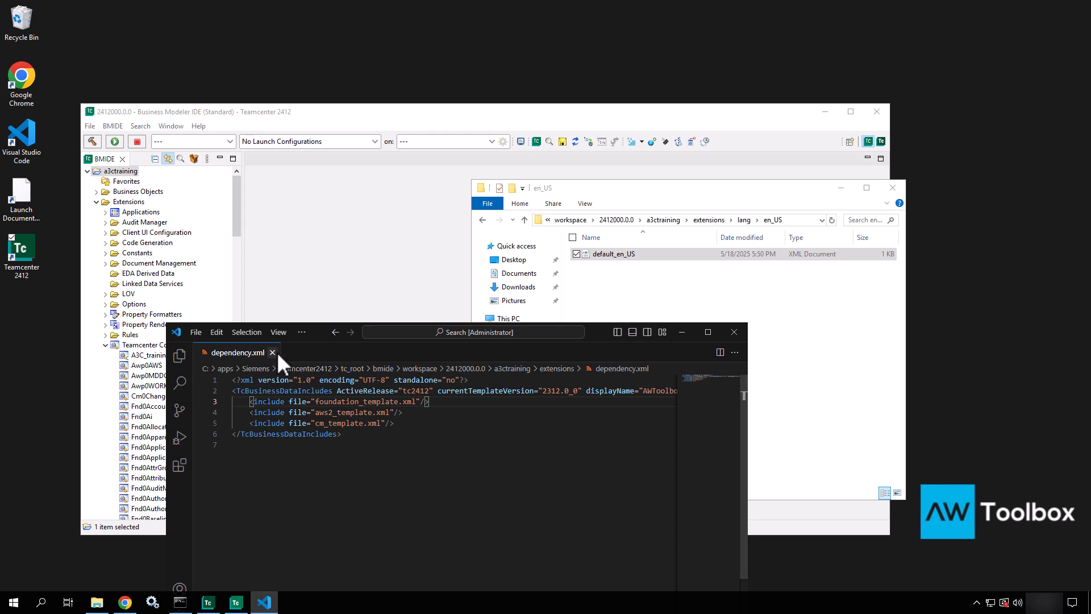
pyautogui.click(277, 352)
pyautogui.click(682, 332)
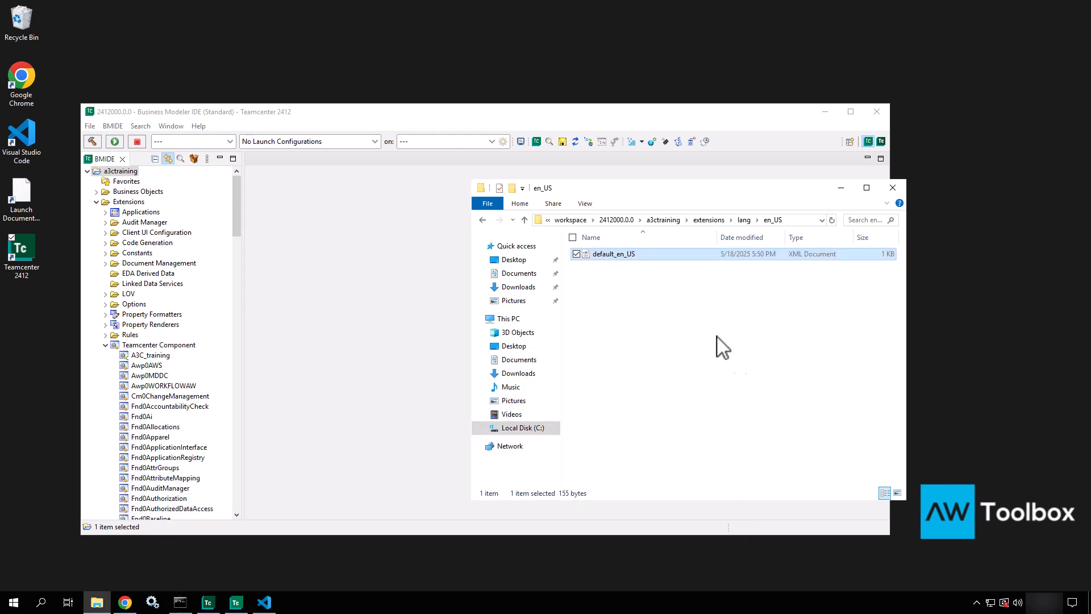
pyautogui.click(714, 220)
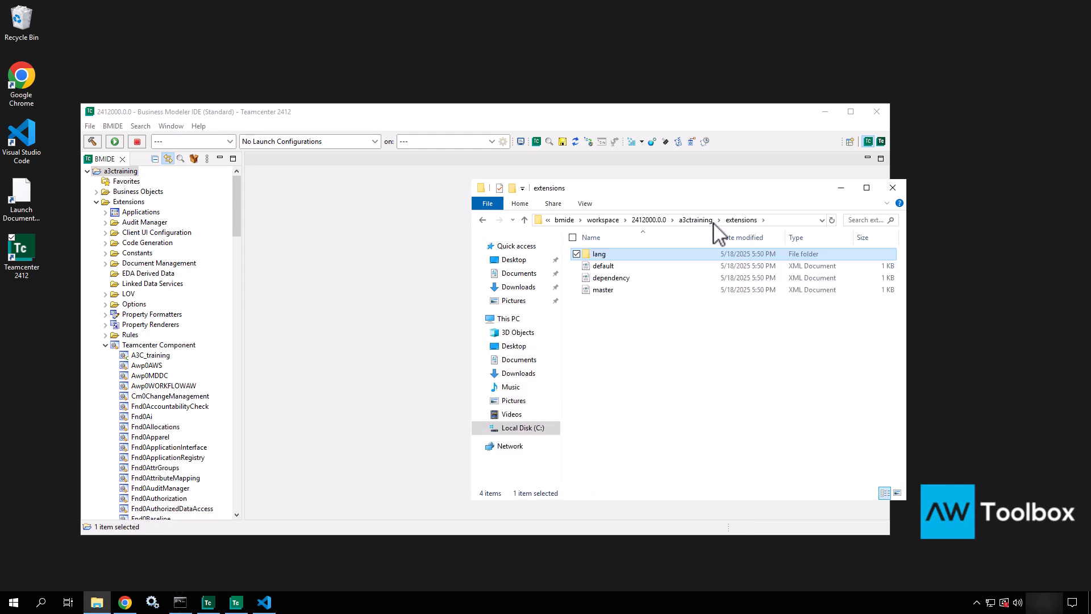
# Step: Look inside the a3ctraining project's icons and .settings folders, ending at the project's top level
pyautogui.click(695, 221)
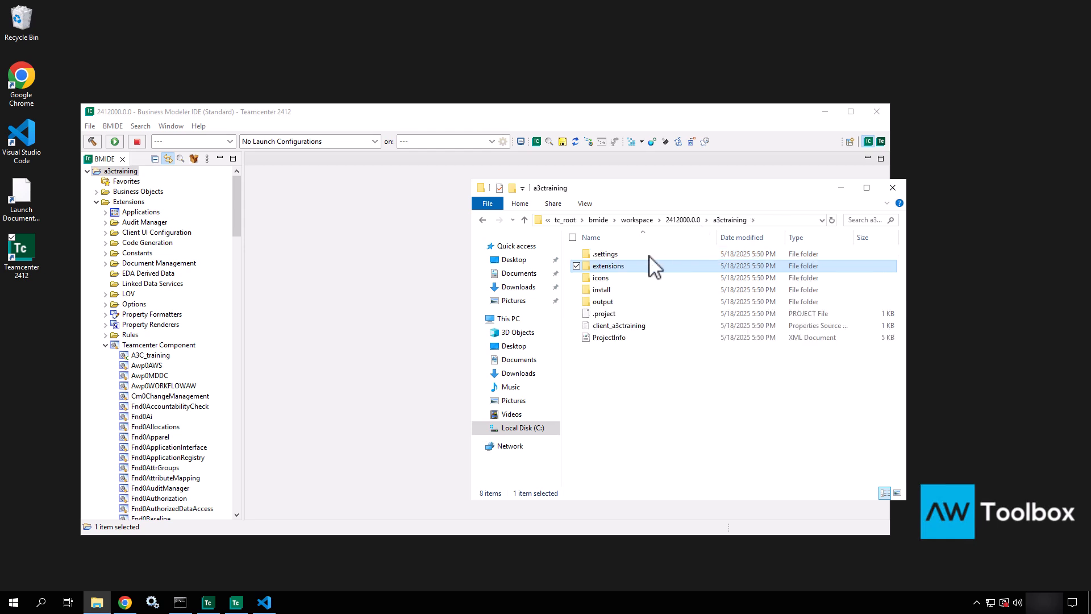
pyautogui.doubleClick(615, 279)
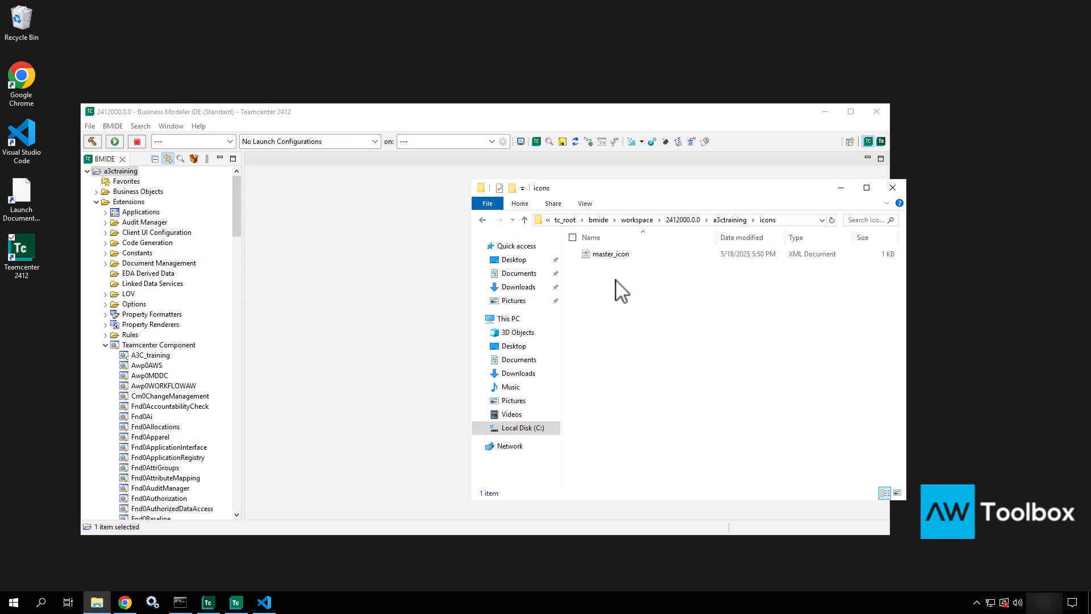
pyautogui.click(729, 220)
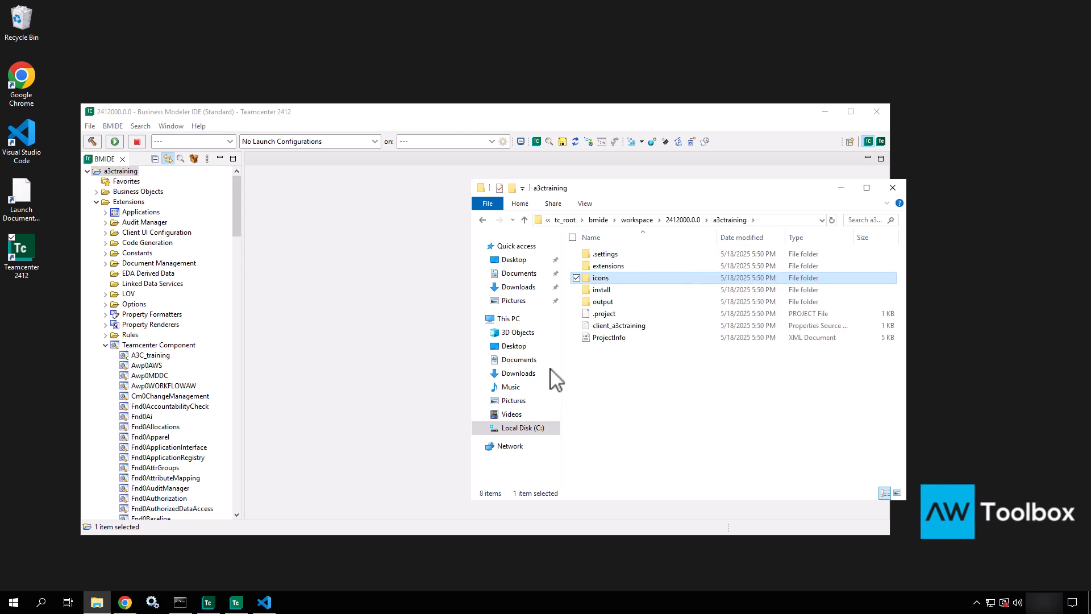
pyautogui.doubleClick(606, 254)
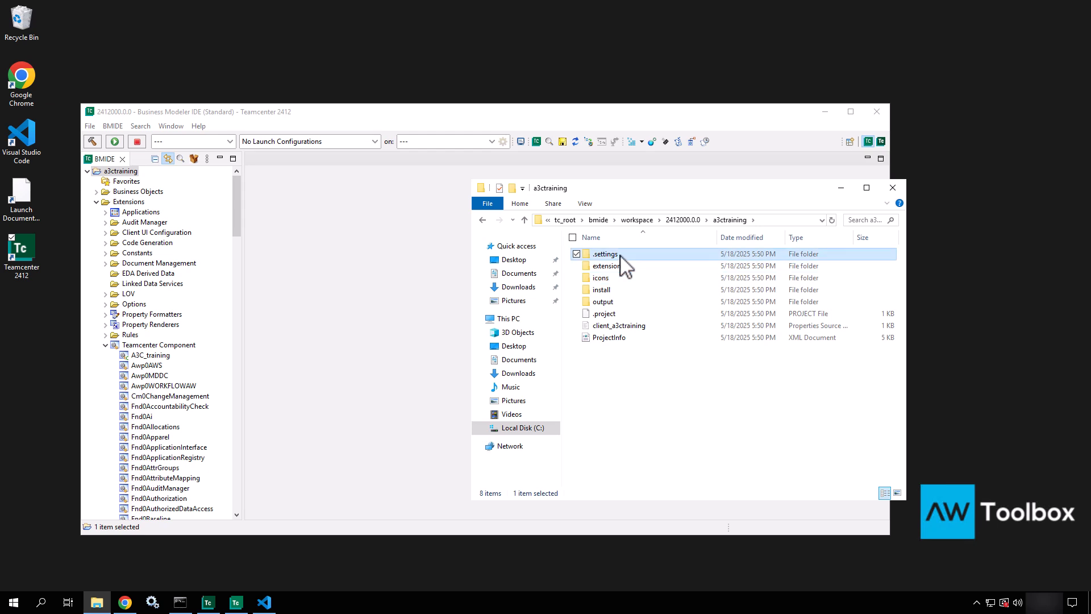
pyautogui.rightClick(118, 171)
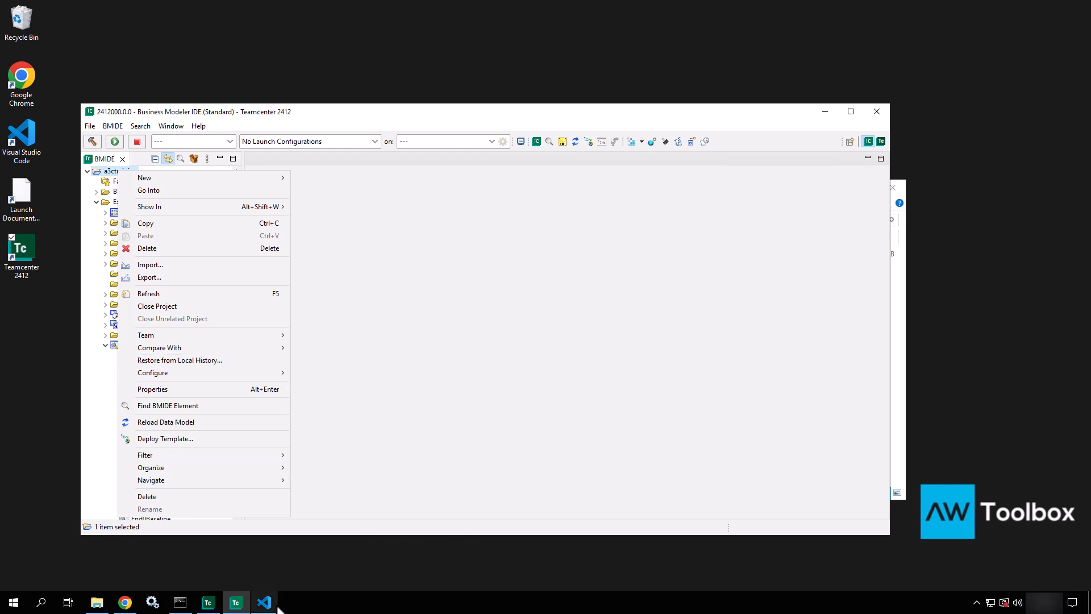
pyautogui.click(98, 604)
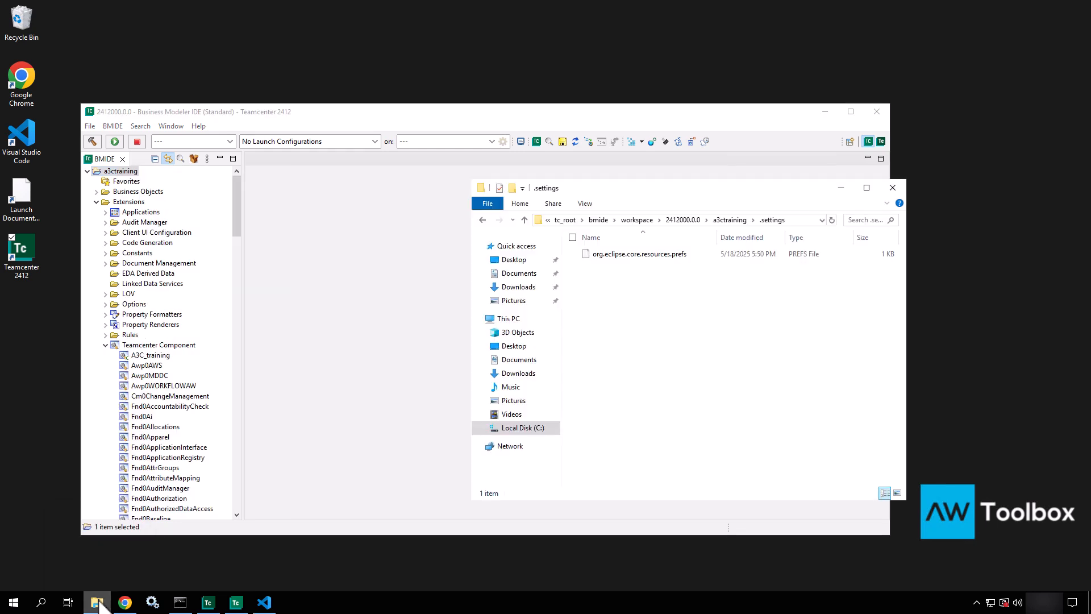
pyautogui.click(733, 220)
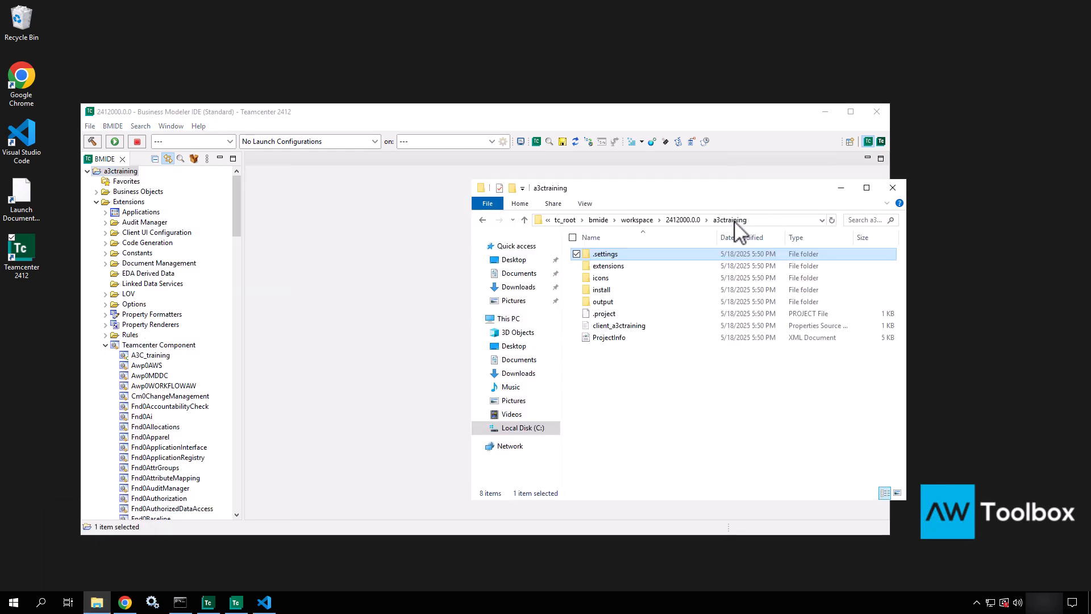
# Step: Browse install's tem_contributions and dc_contributions\application_registry folders, then return to install
pyautogui.doubleClick(603, 291)
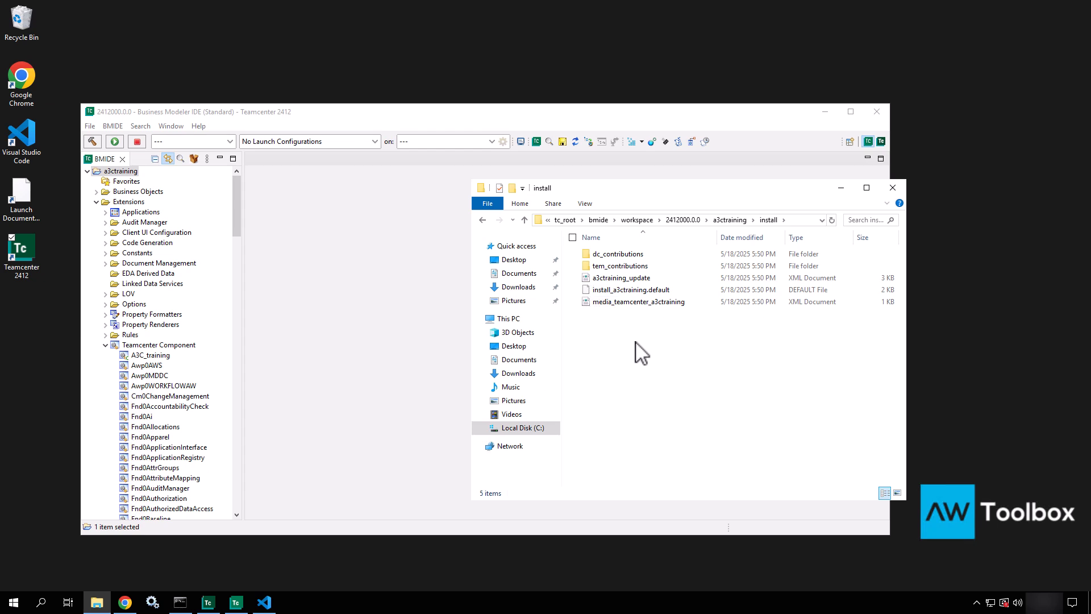
pyautogui.click(618, 269)
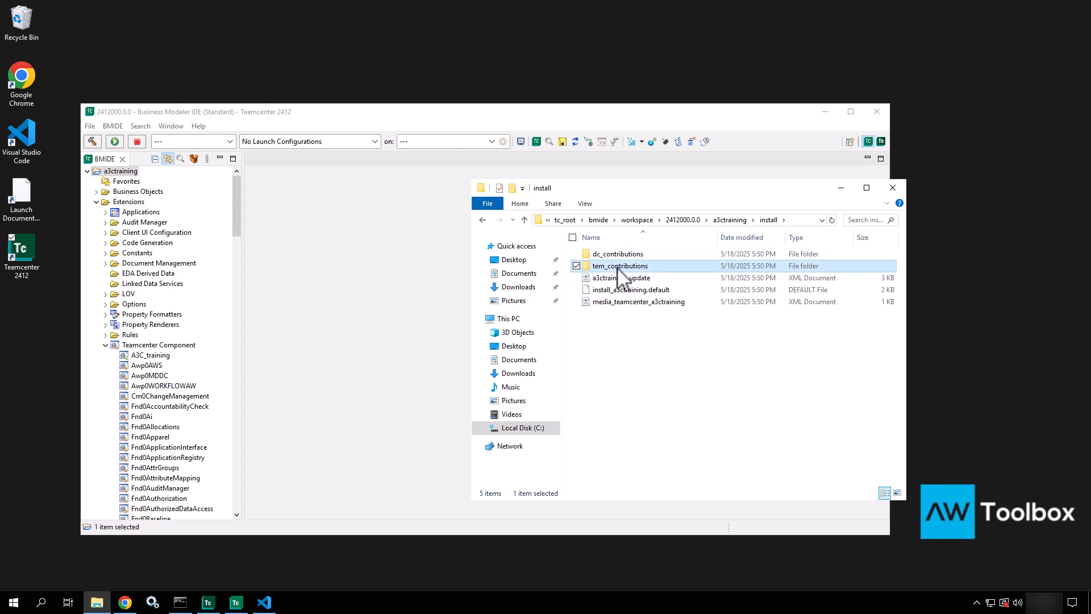
pyautogui.doubleClick(619, 268)
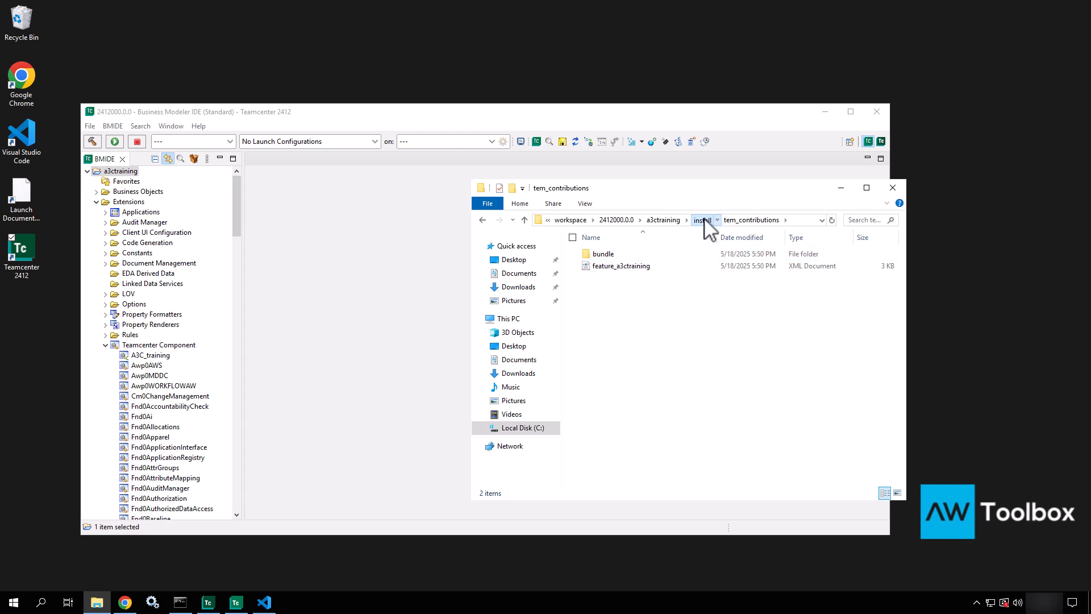
pyautogui.click(704, 220)
pyautogui.click(622, 254)
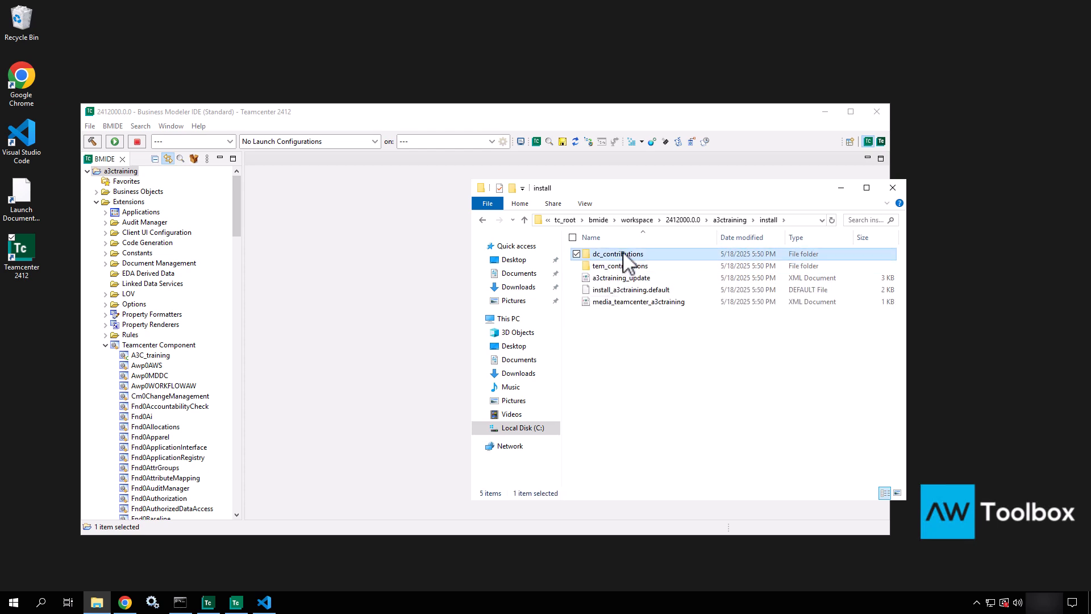
pyautogui.doubleClick(622, 254)
pyautogui.doubleClick(623, 253)
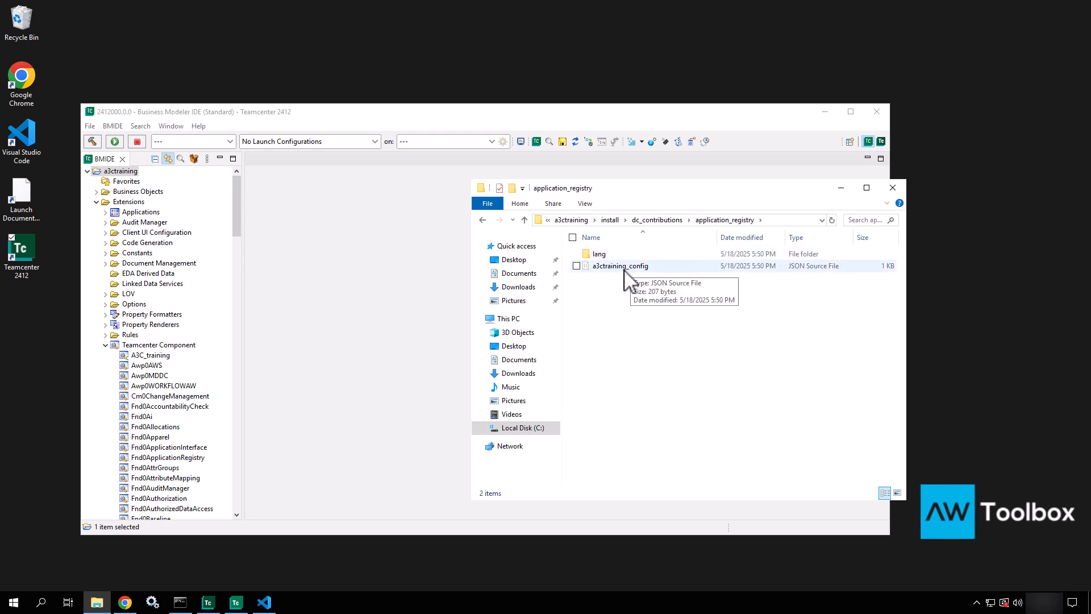
pyautogui.click(655, 221)
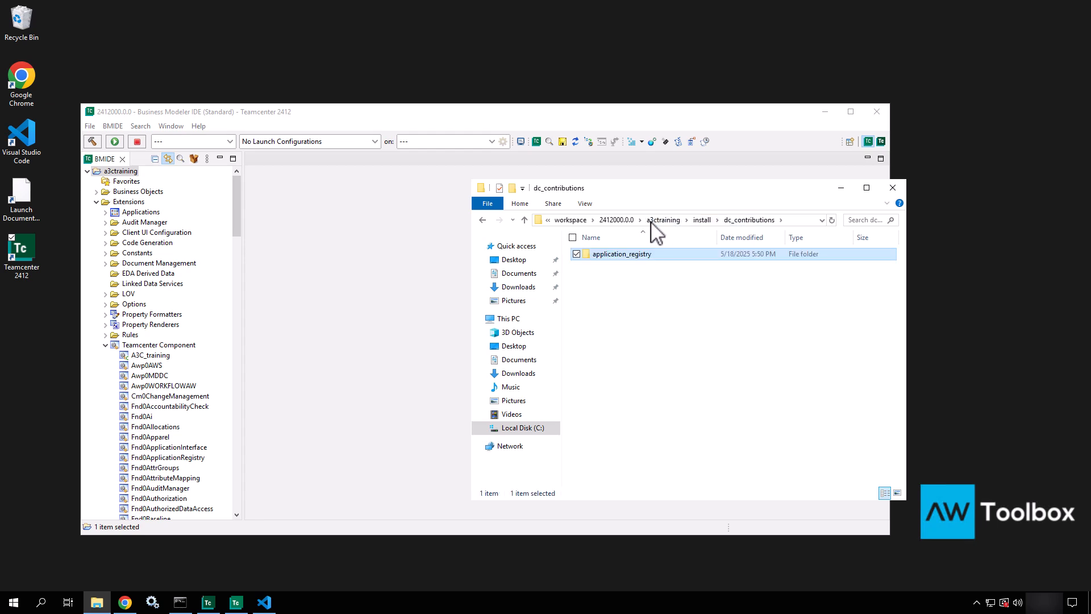
pyautogui.click(708, 221)
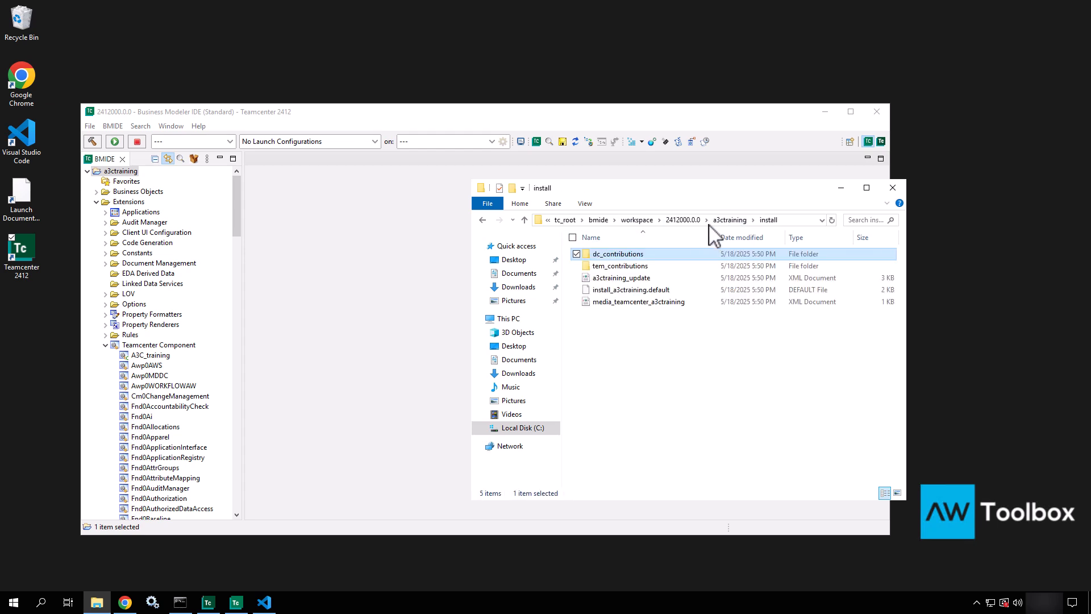
# Step: Open install_a3ctraining.default with Code
pyautogui.click(603, 281)
pyautogui.click(609, 291)
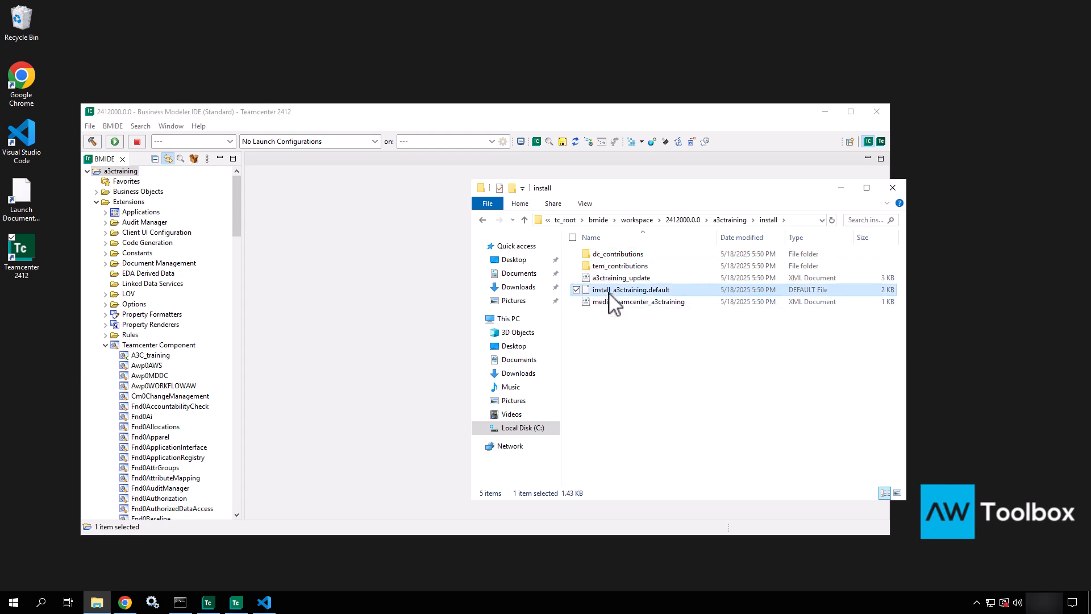
pyautogui.press('Up')
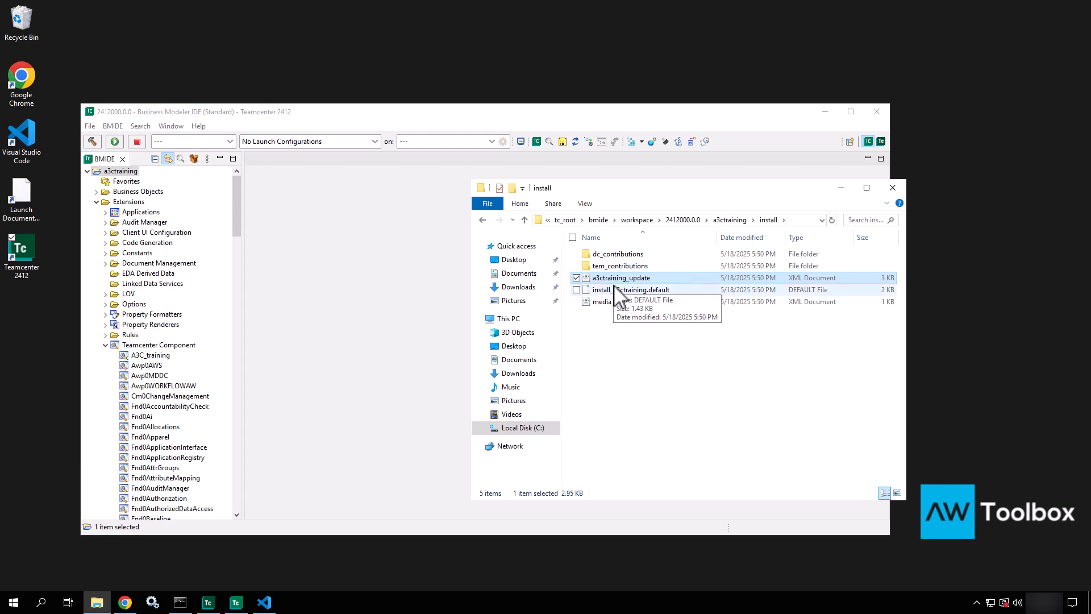
pyautogui.click(614, 291)
pyautogui.rightClick(614, 291)
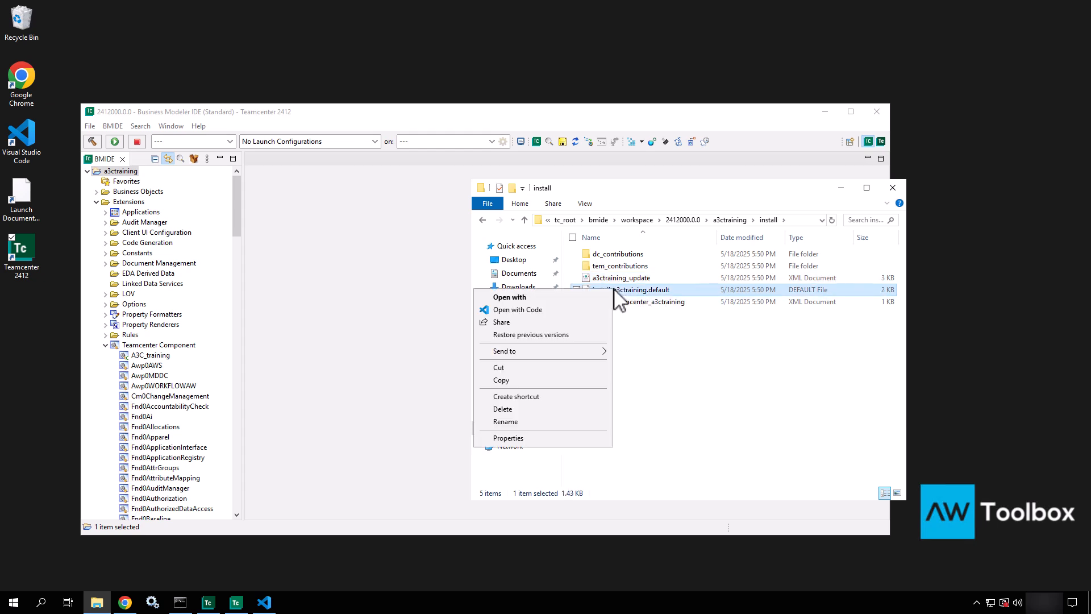
pyautogui.click(536, 310)
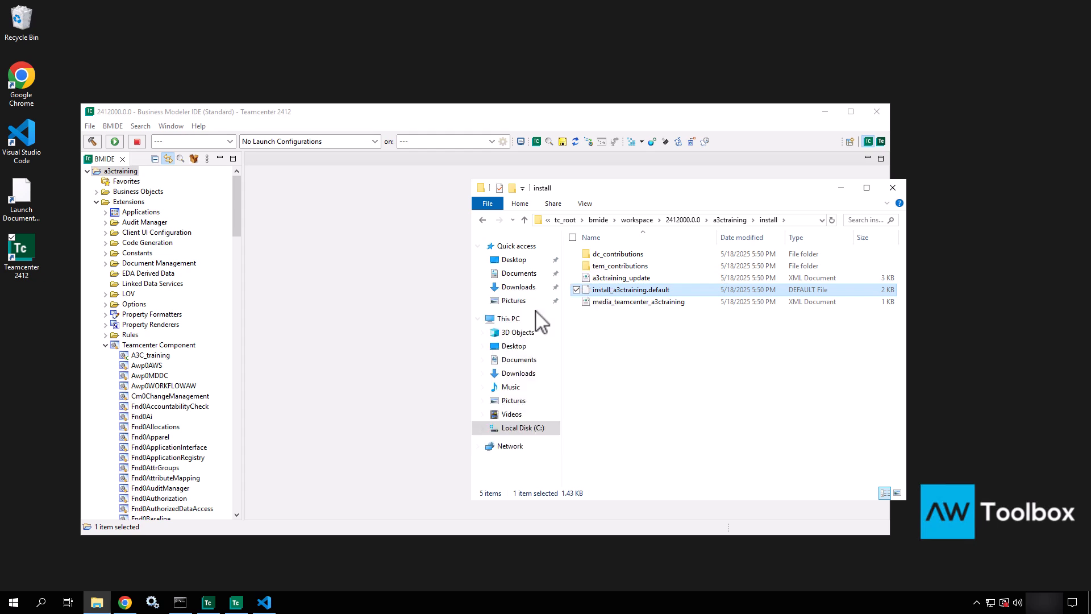
# Step: Add a list_users line with the admin user, its password and -g=dba in pre-non-schema-add
pyautogui.moveTo(595, 333); pyautogui.dragTo(682, 167)
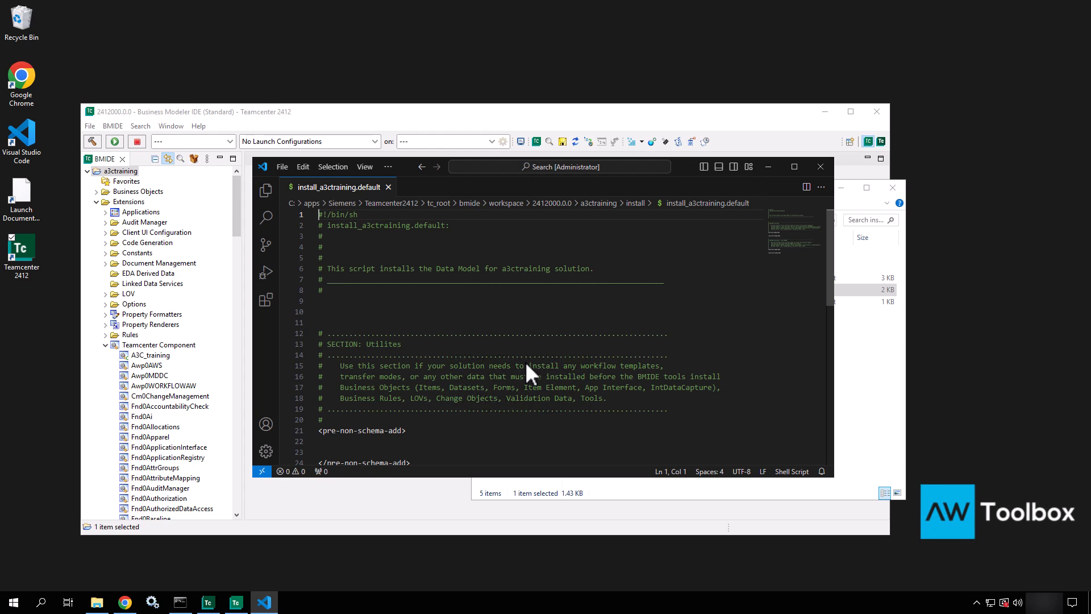
pyautogui.scroll(-3, 526, 367)
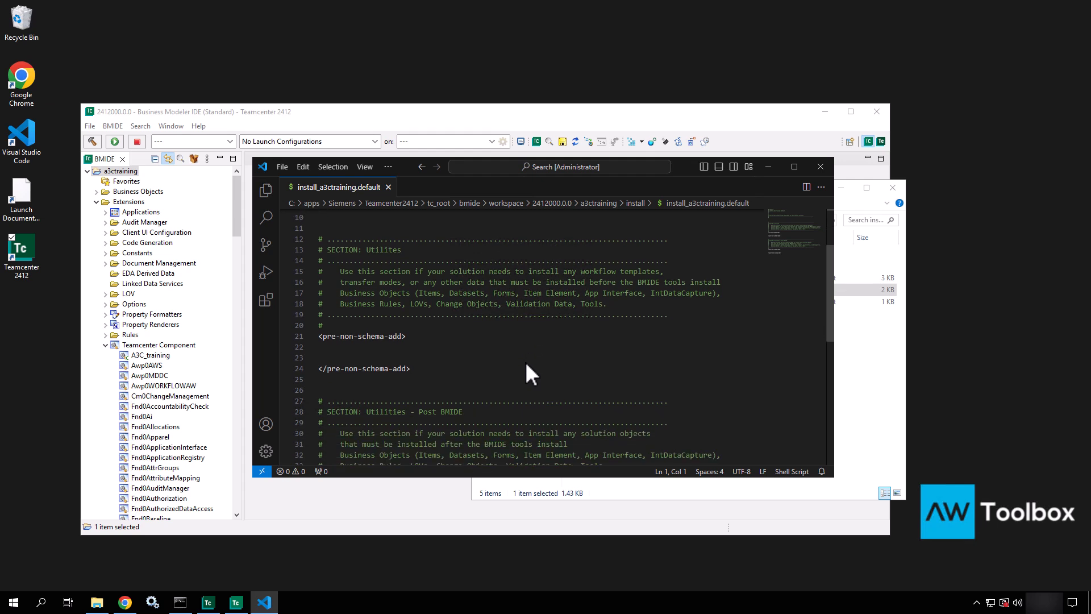
pyautogui.scroll(-3, 525, 361)
pyautogui.moveTo(687, 165); pyautogui.dragTo(475, 95)
pyautogui.click(180, 194)
pyautogui.press('Return')
pyautogui.write('list_users -u=infodba -p=')
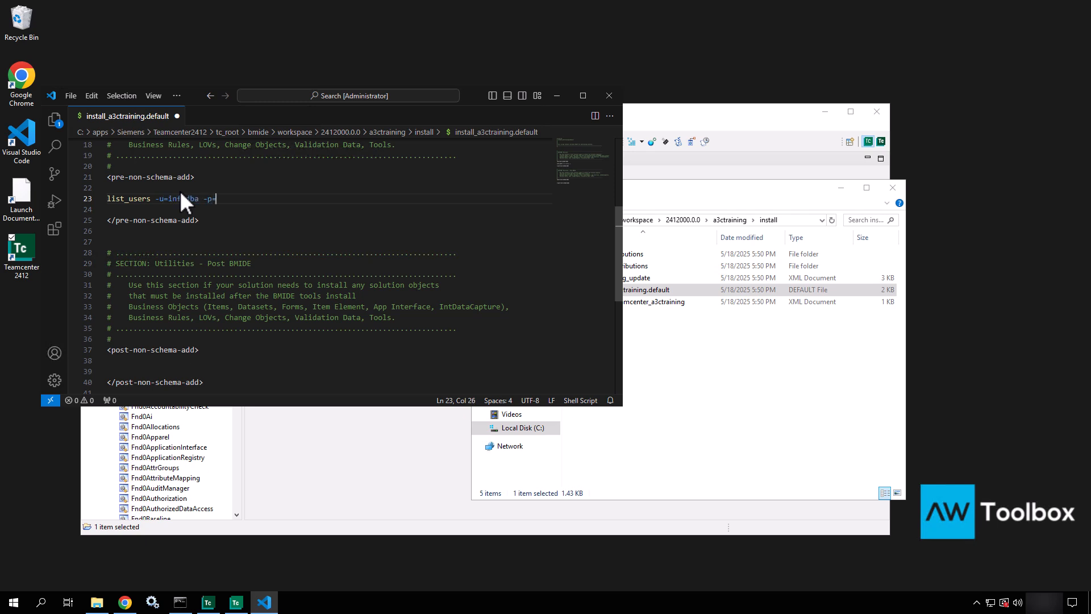
pyautogui.write('infodba -g=dba')
# Step: Type a trial admin_data_export line in post-non-schema-add, then delete it
pyautogui.scroll(-4, 266, 233)
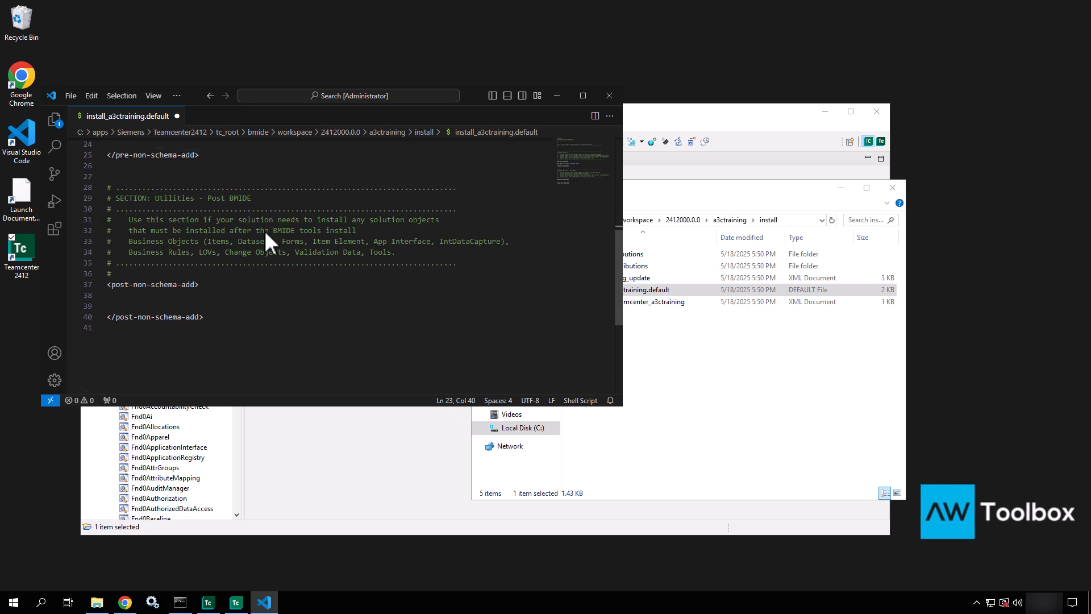
pyautogui.click(159, 240)
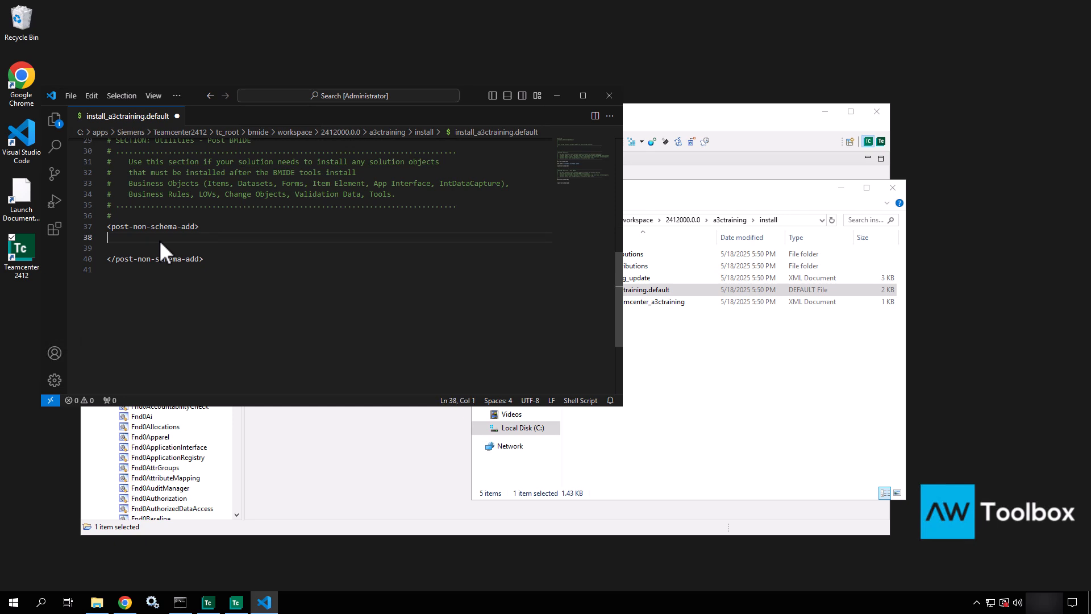
pyautogui.press('Return')
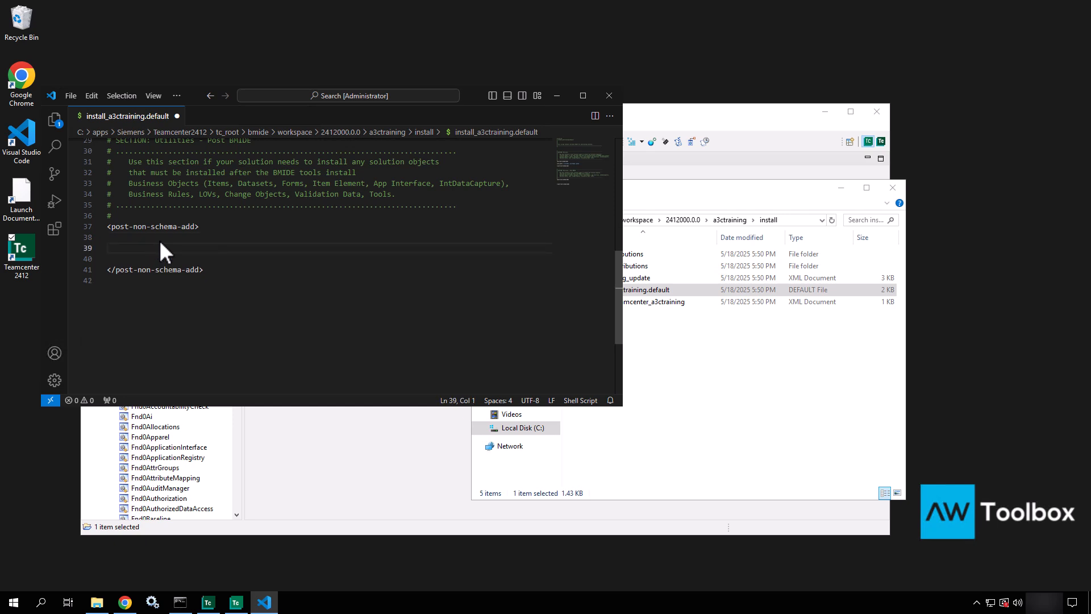
pyautogui.scroll(4, 159, 240)
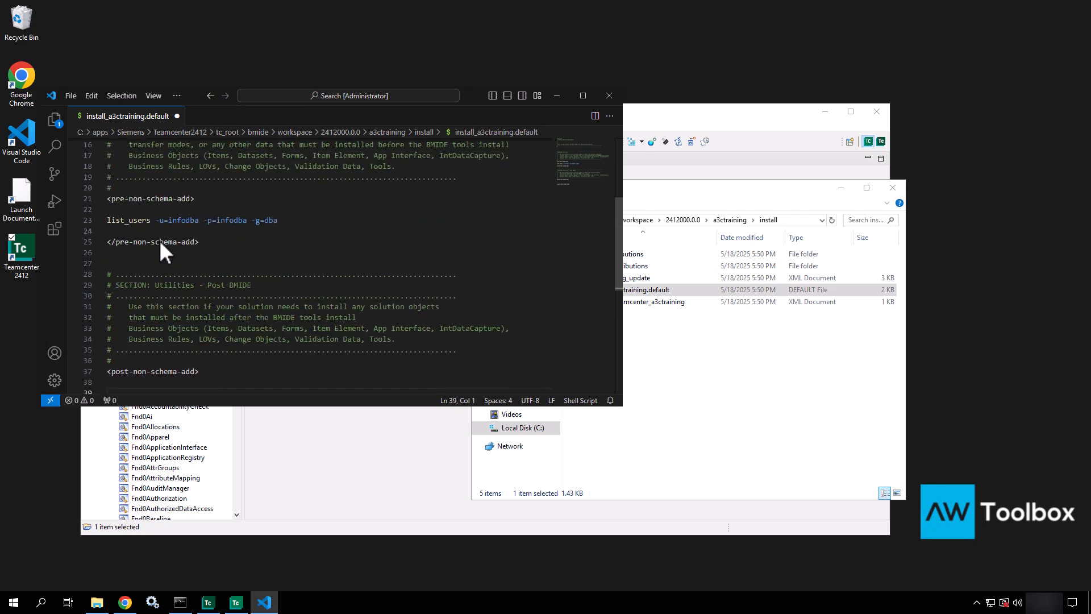
pyautogui.scroll(-7, 159, 240)
pyautogui.scroll(4, 160, 243)
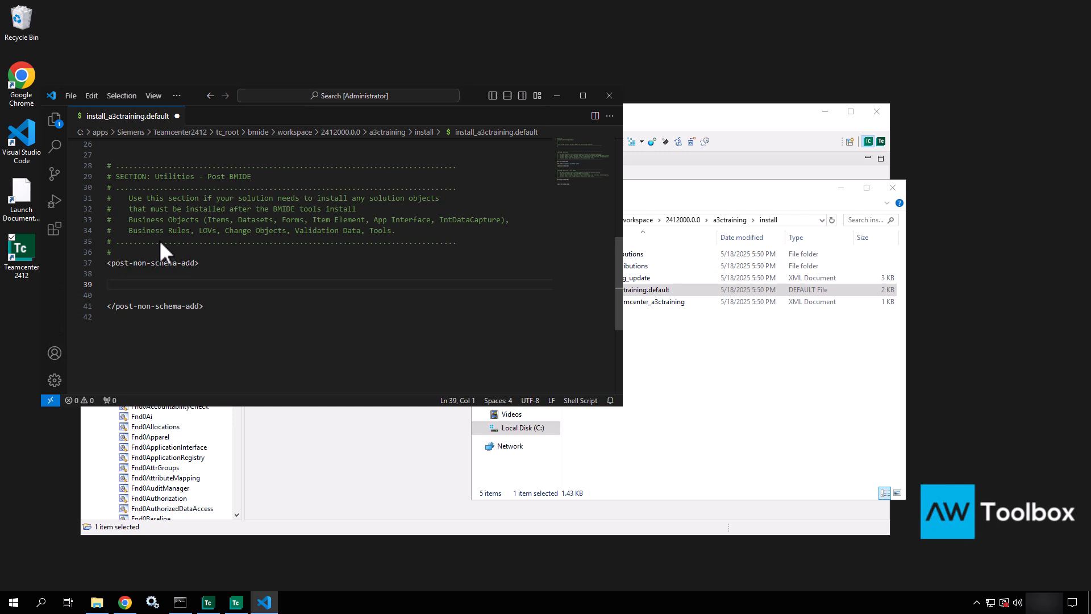
pyautogui.write('generate_admin_data')
pyautogui.press('BackSpace')
pyautogui.press('BackSpace')
pyautogui.press('BackSpace')
pyautogui.press('BackSpace')
pyautogui.press('BackSpace')
pyautogui.press('BackSpace')
pyautogui.press('BackSpace')
pyautogui.press('BackSpace')
pyautogui.press('BackSpace')
pyautogui.press('BackSpace')
pyautogui.press('BackSpace')
pyautogui.press('BackSpace')
pyautogui.press('BackSpace')
pyautogui.press('BackSpace')
pyautogui.press('BackSpace')
pyautogui.press('BackSpace')
pyautogui.press('BackSpace')
pyautogui.press('BackSpace')
pyautogui.press('BackSpace')
pyautogui.write('admin_data_export')
pyautogui.moveTo(184, 284); pyautogui.dragTo(90, 284)
pyautogui.press('BackSpace')
pyautogui.press('BackSpace')
# Step: Save install_a3ctraining.default, close its tab and minimize VS Code
pyautogui.scroll(5, 356, 253)
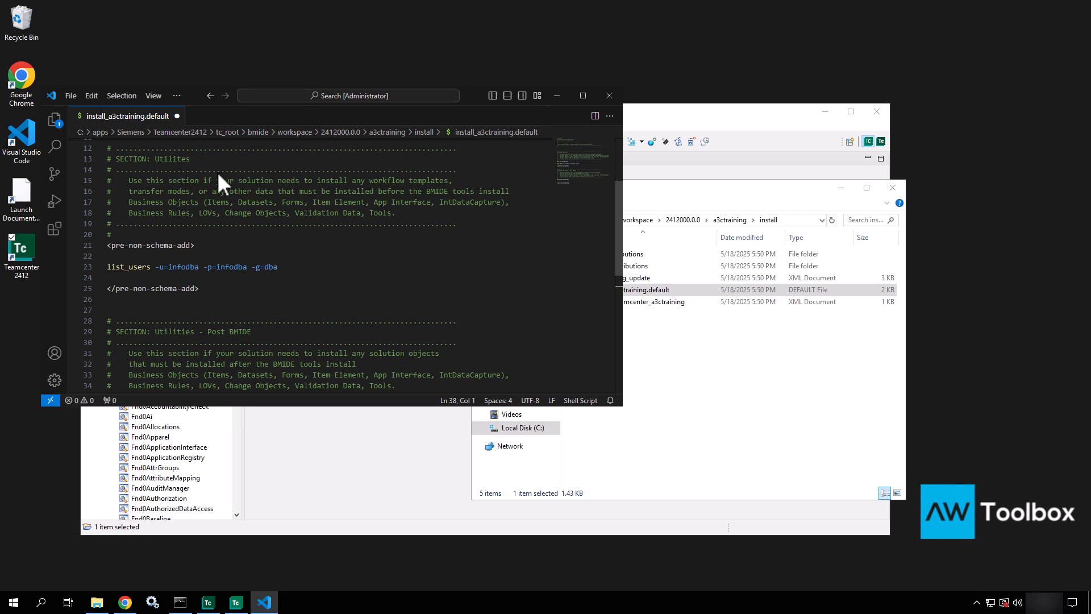
pyautogui.hotkey('ctrl', 's')
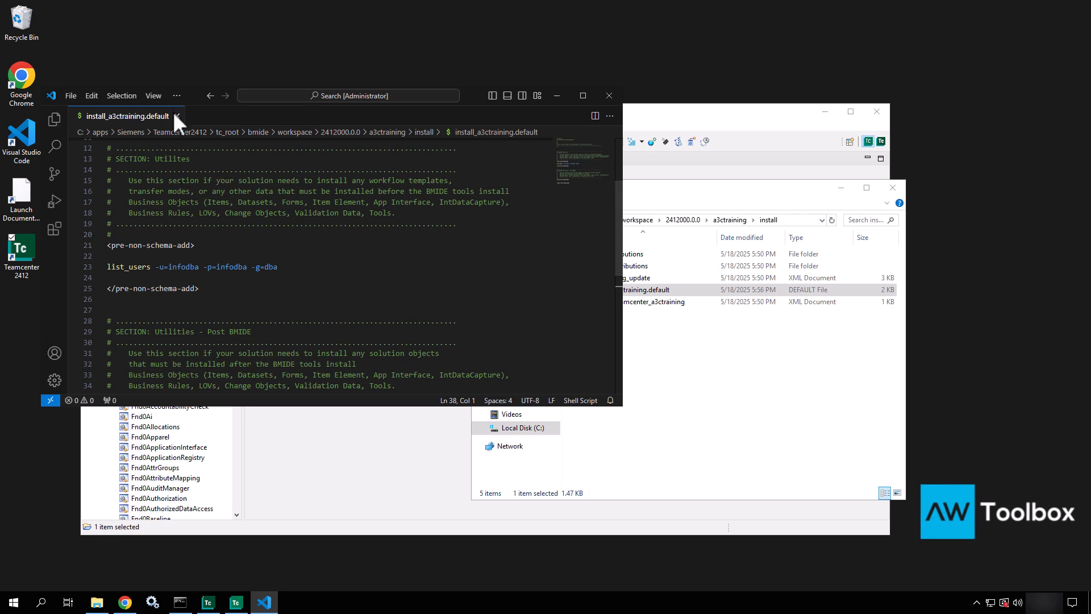
pyautogui.click(176, 116)
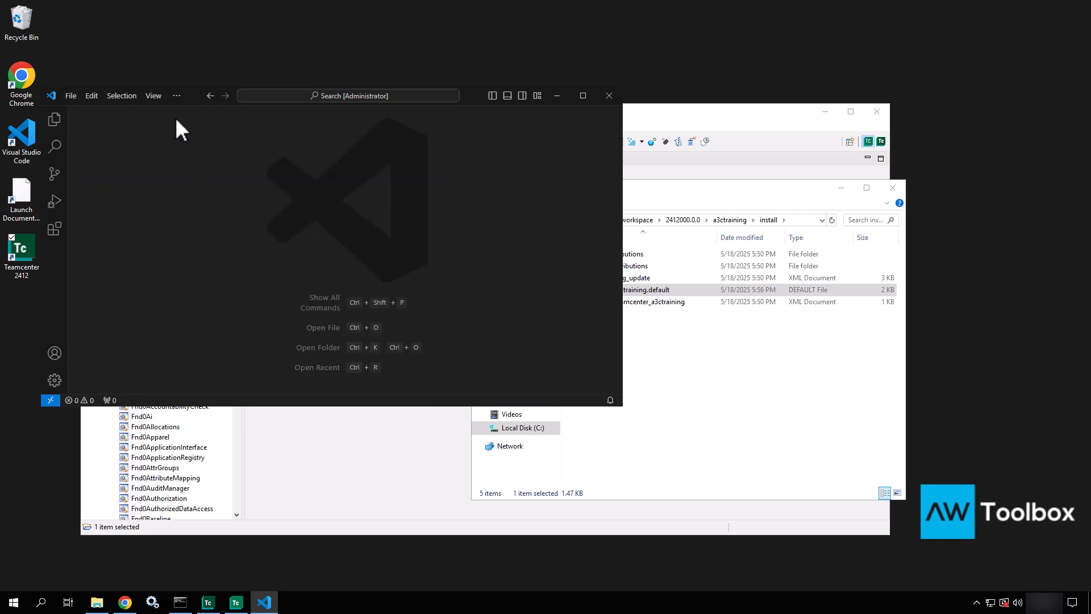
pyautogui.click(557, 95)
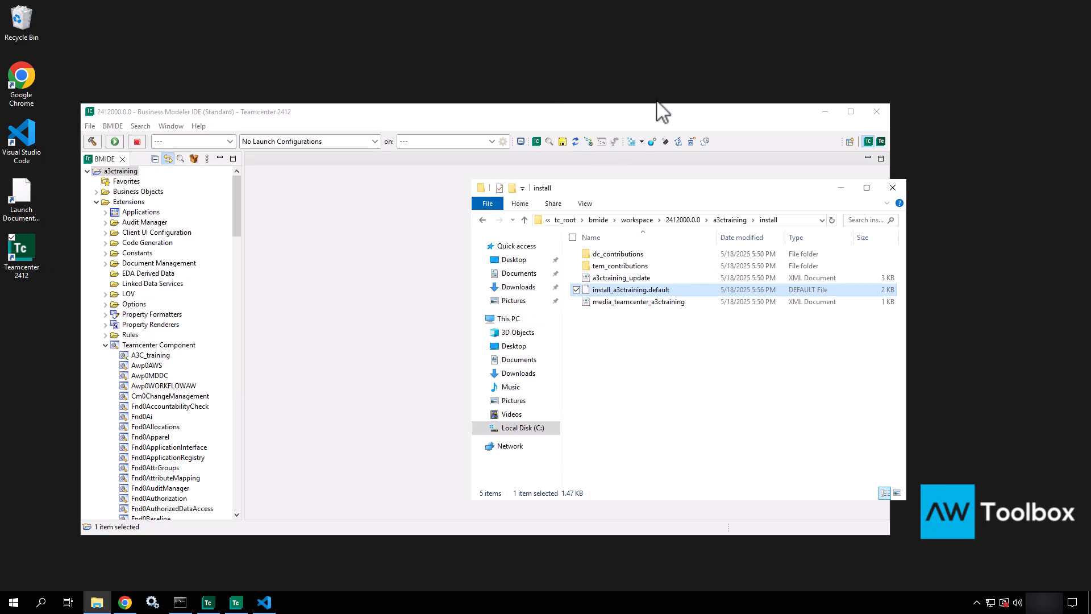
pyautogui.click(638, 306)
pyautogui.rightClick(638, 307)
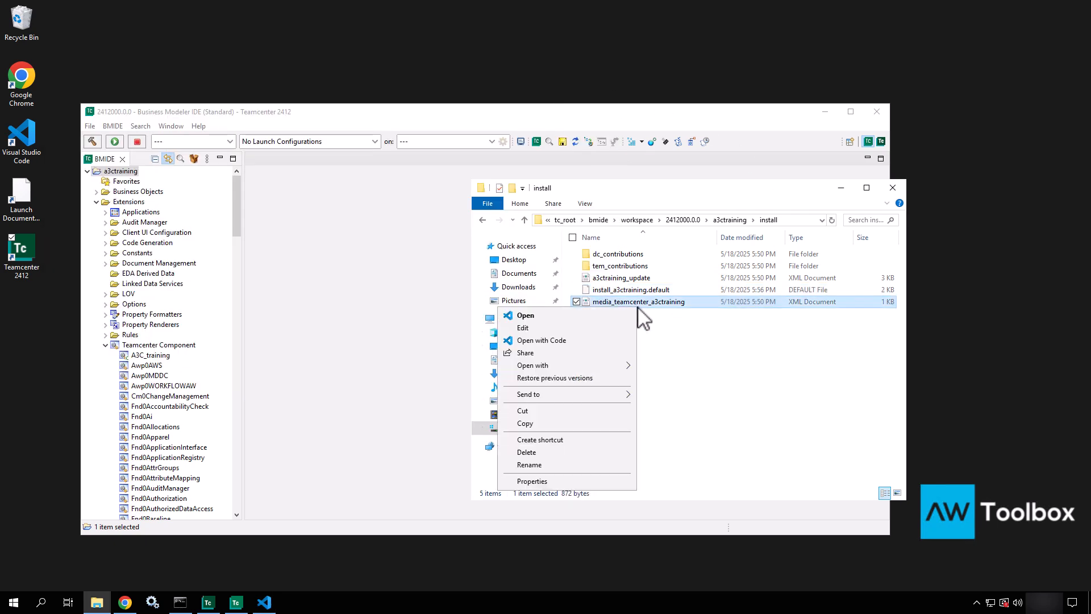
pyautogui.click(622, 341)
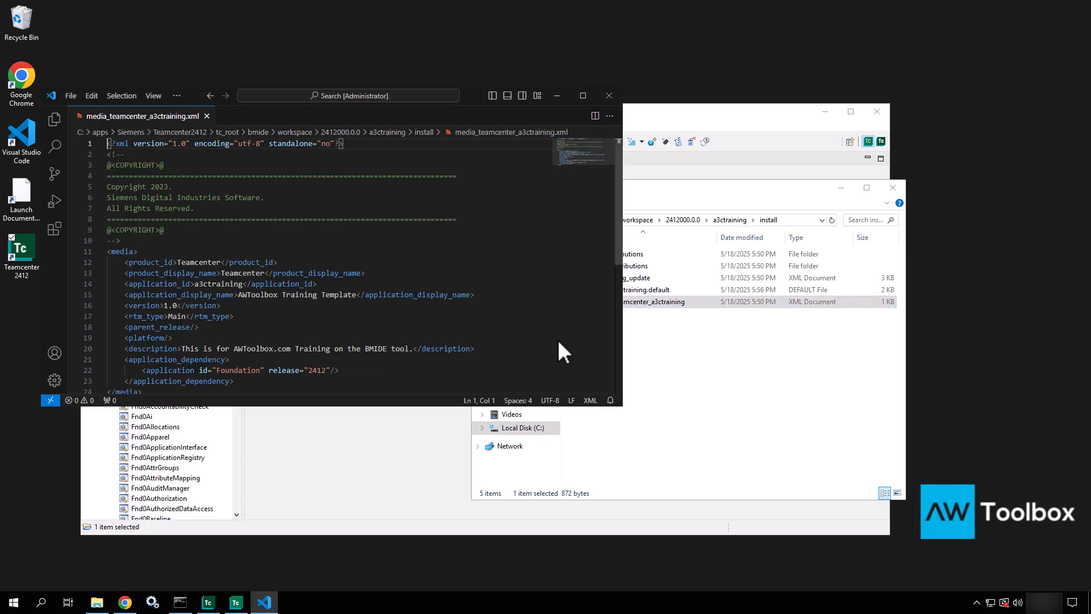
pyautogui.scroll(-4, 307, 308)
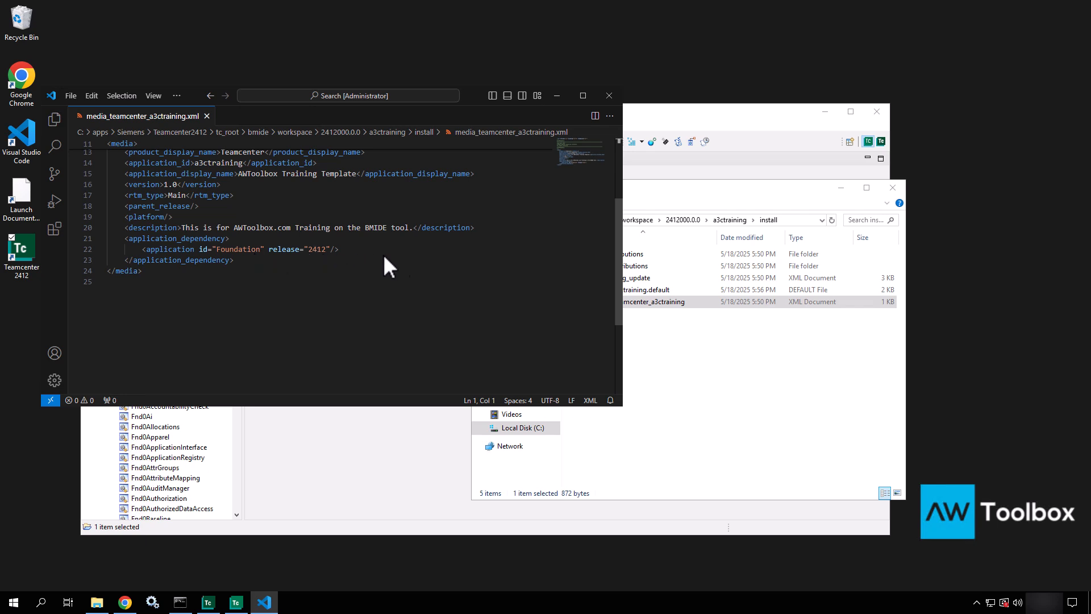
pyautogui.click(612, 97)
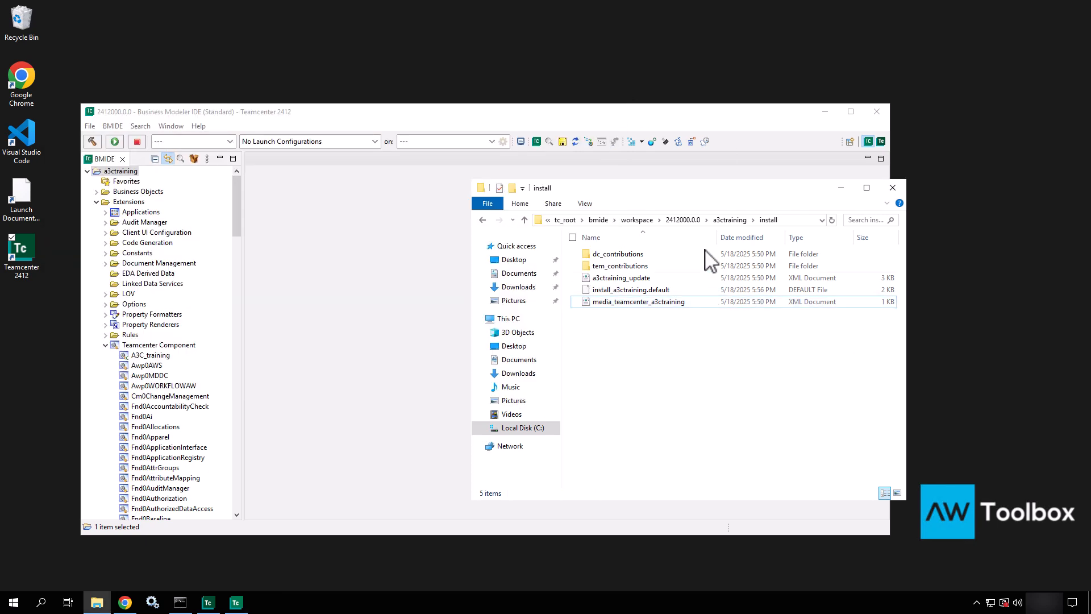
# Step: Open output\wntx64 and check that the packaging, deploy and tcplmxml folders are empty
pyautogui.click(742, 220)
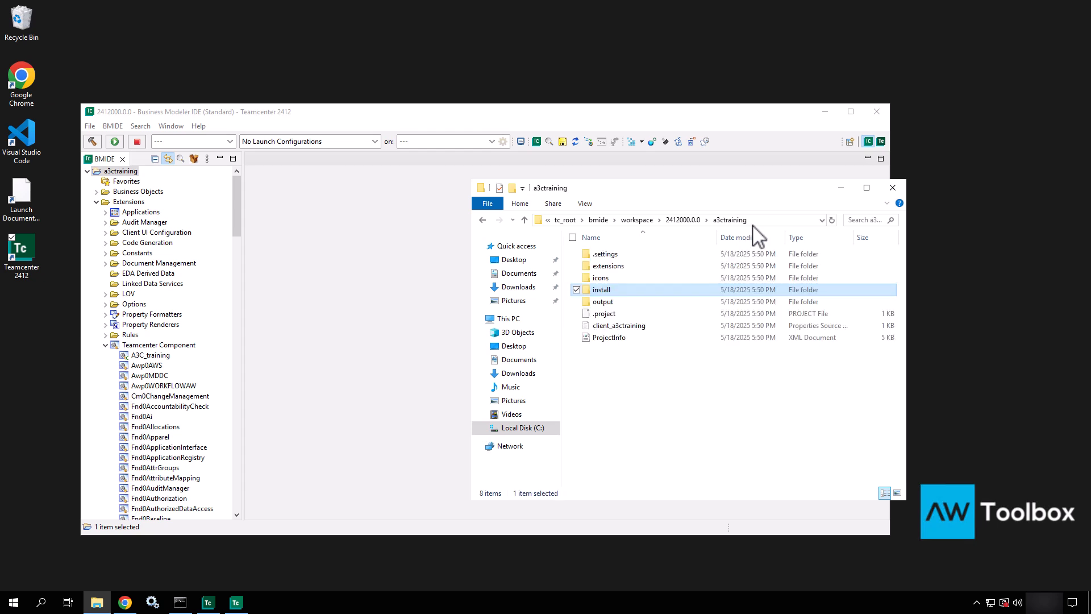
pyautogui.click(620, 302)
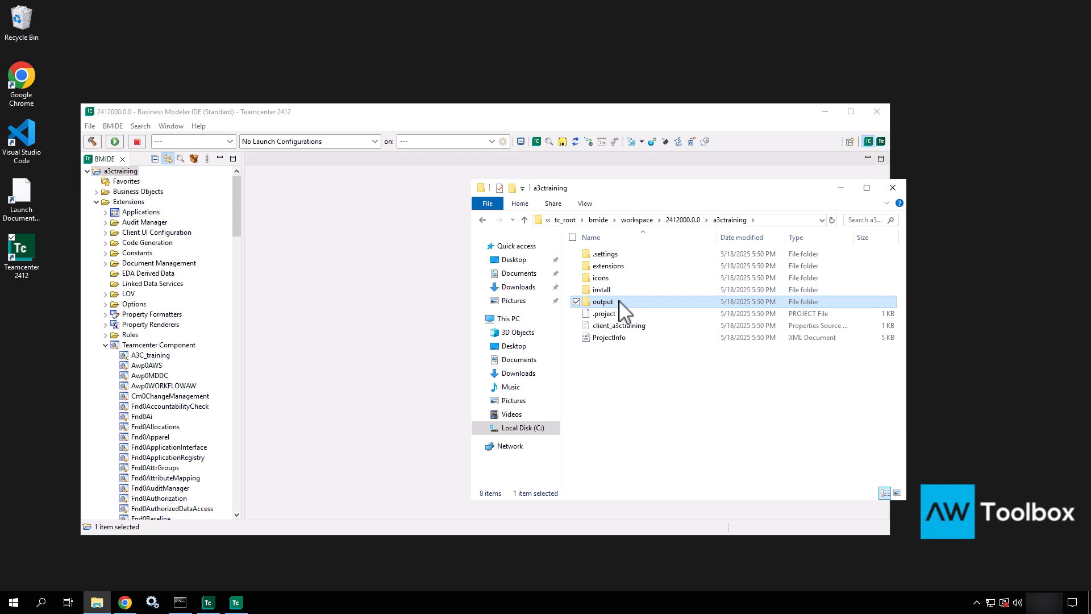
pyautogui.doubleClick(619, 302)
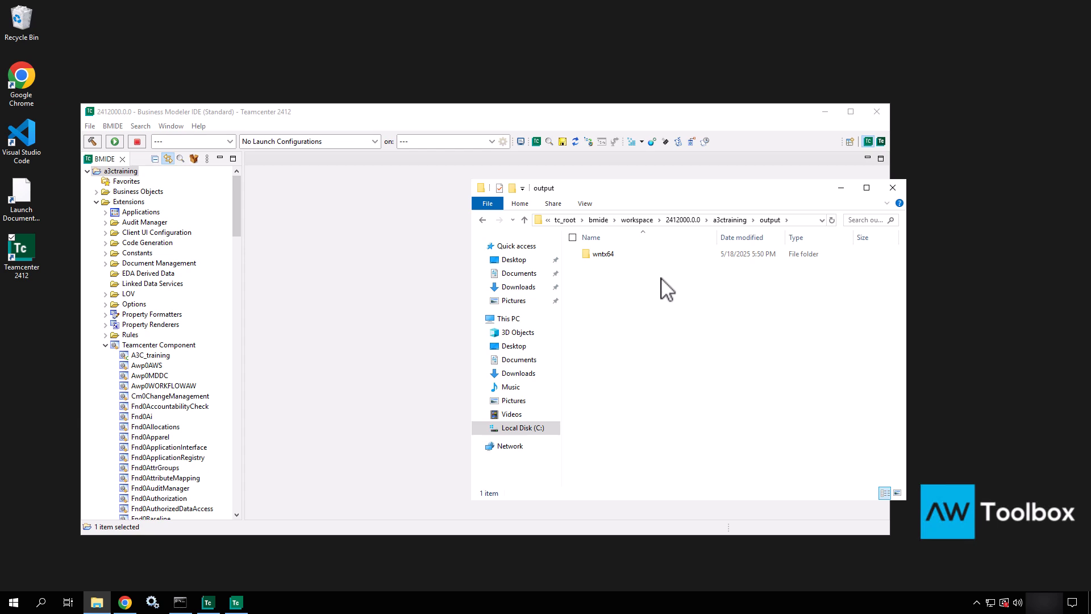
pyautogui.click(606, 257)
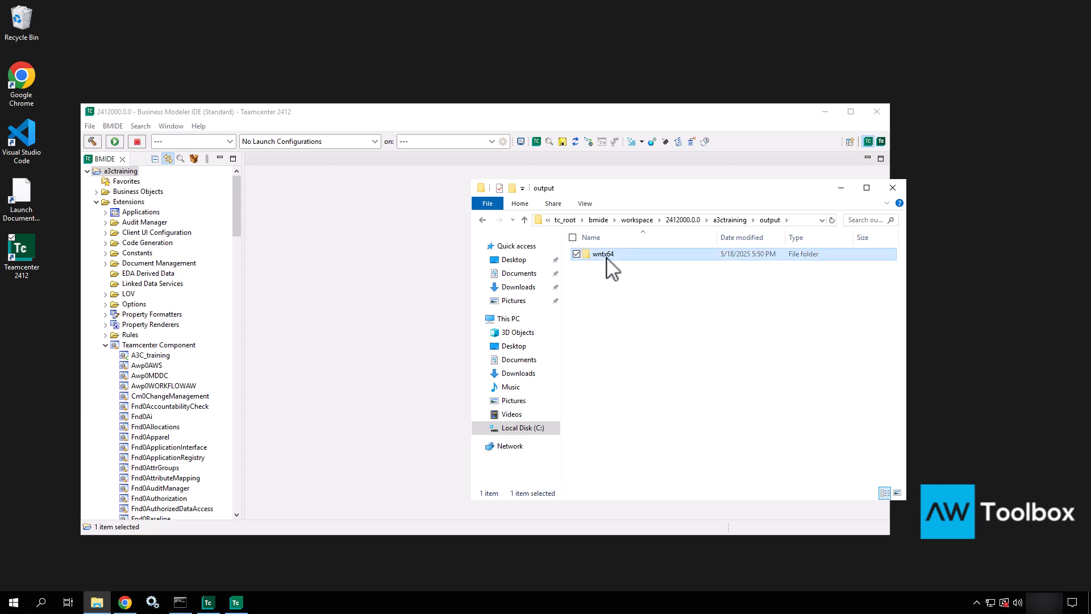
pyautogui.doubleClick(606, 257)
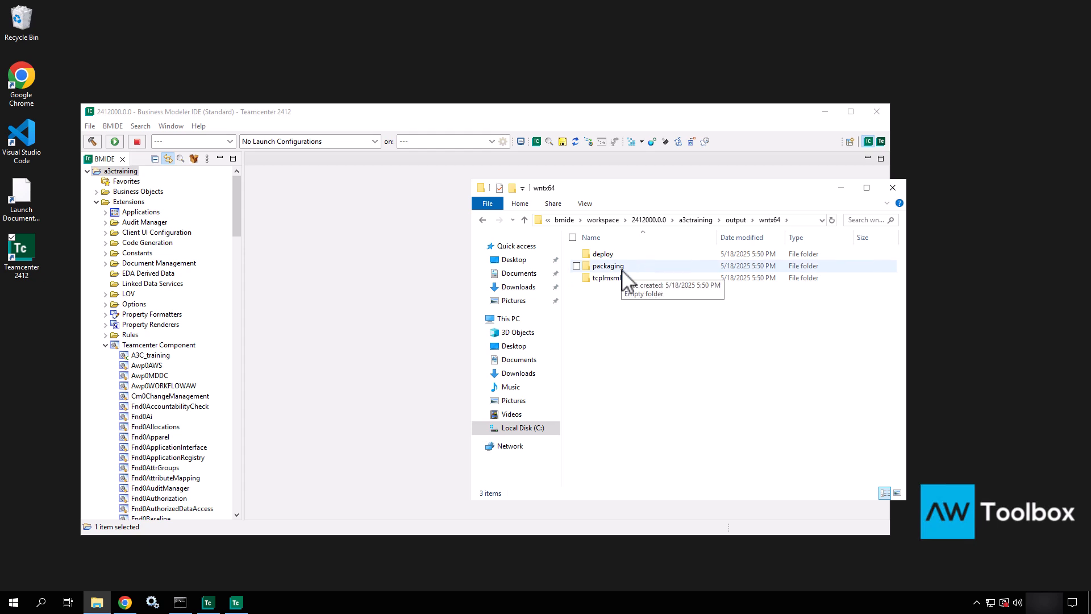
pyautogui.doubleClick(608, 266)
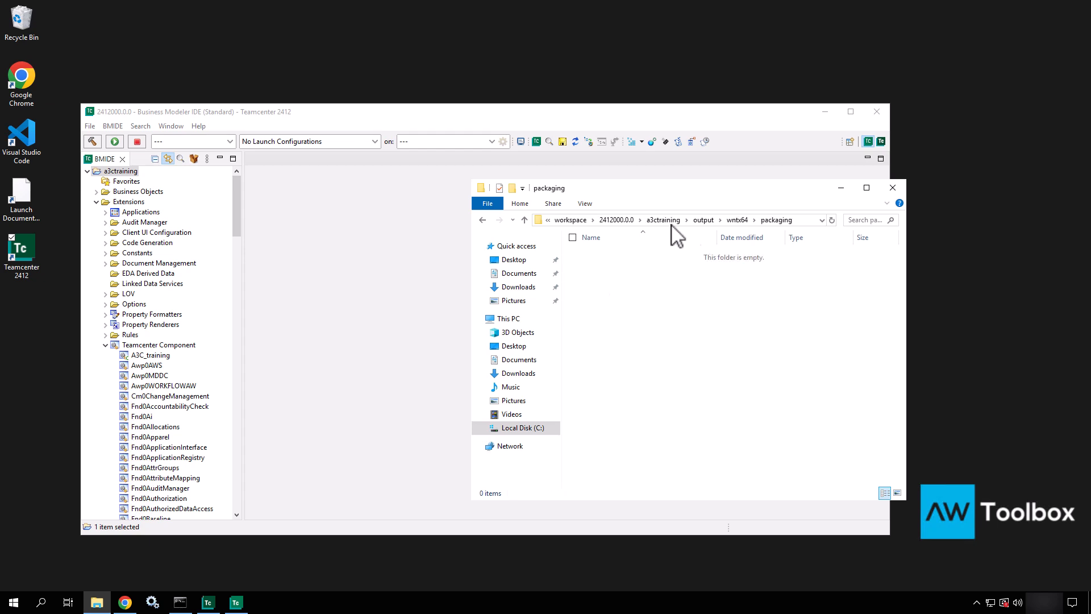
pyautogui.click(737, 220)
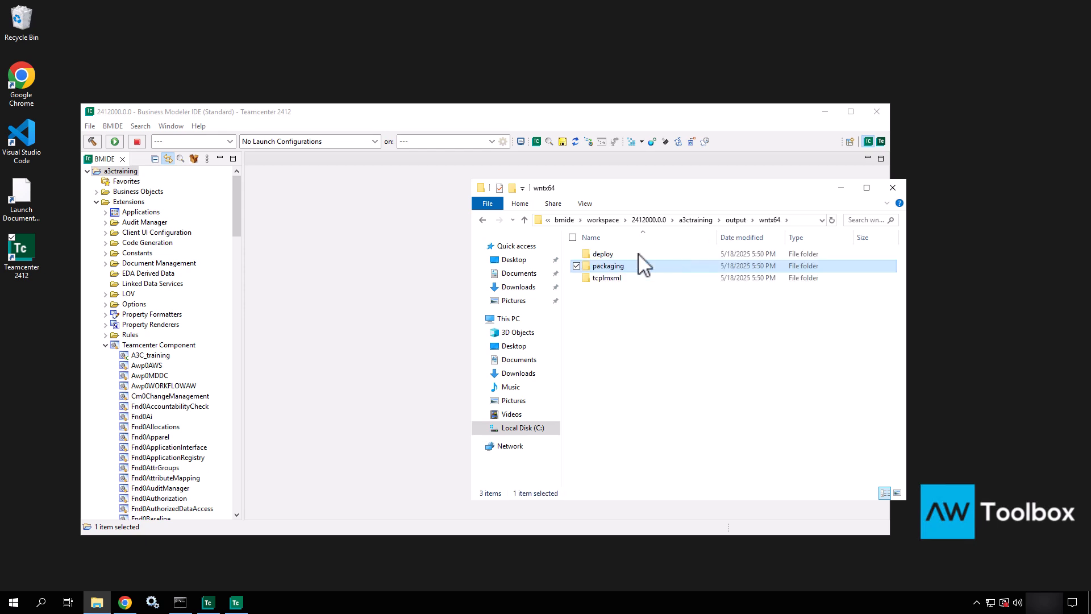
pyautogui.doubleClick(589, 254)
pyautogui.click(743, 221)
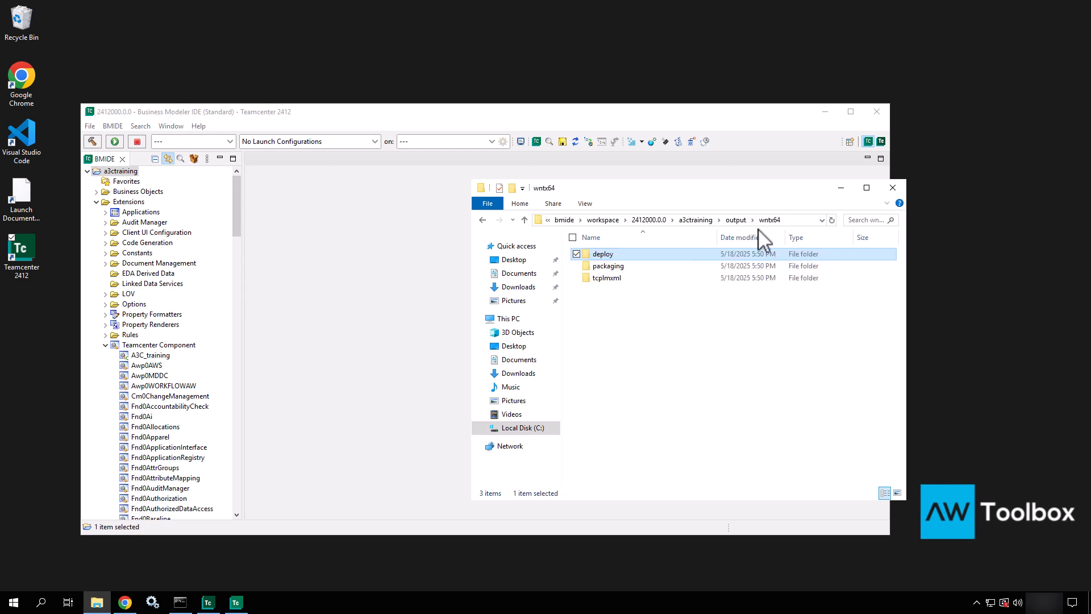
pyautogui.doubleClick(608, 279)
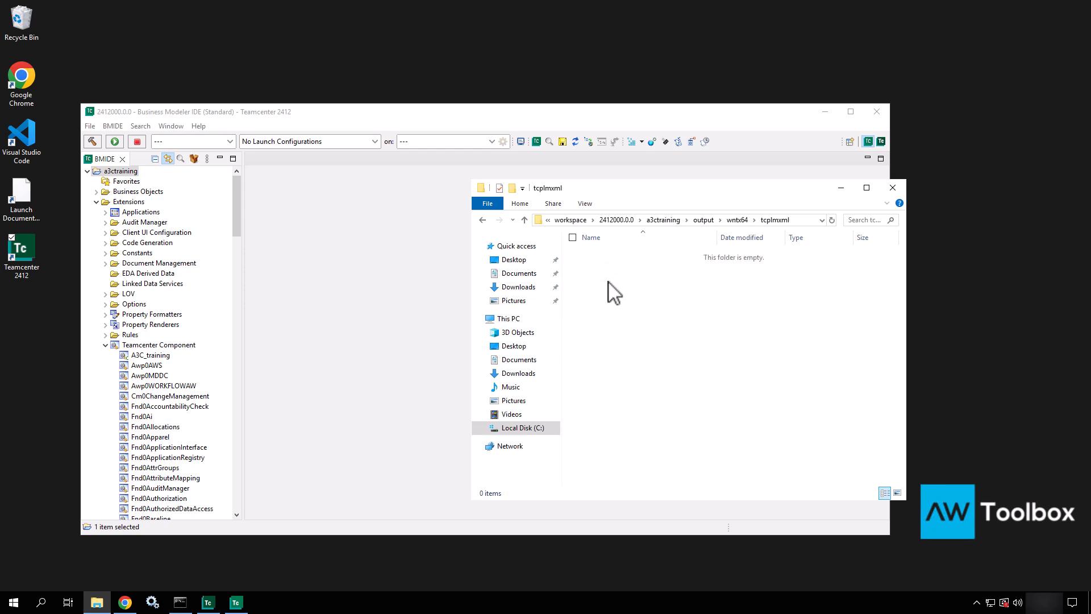
pyautogui.click(737, 220)
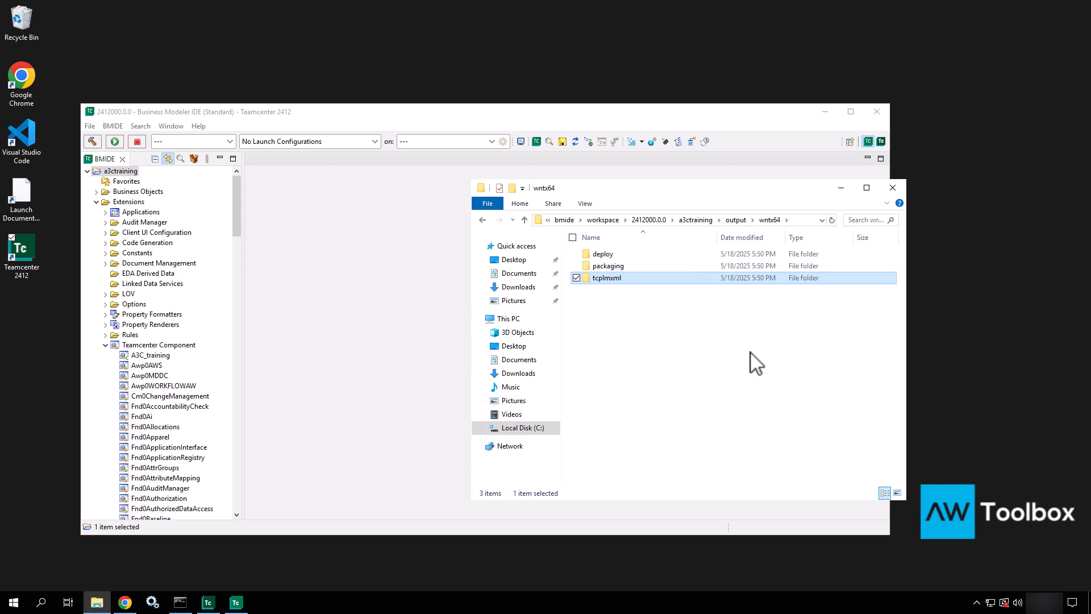
# Step: Return to the a3ctraining folder and check the .project, client_a3ctraining and ProjectInfo sizes
pyautogui.click(736, 220)
pyautogui.click(731, 220)
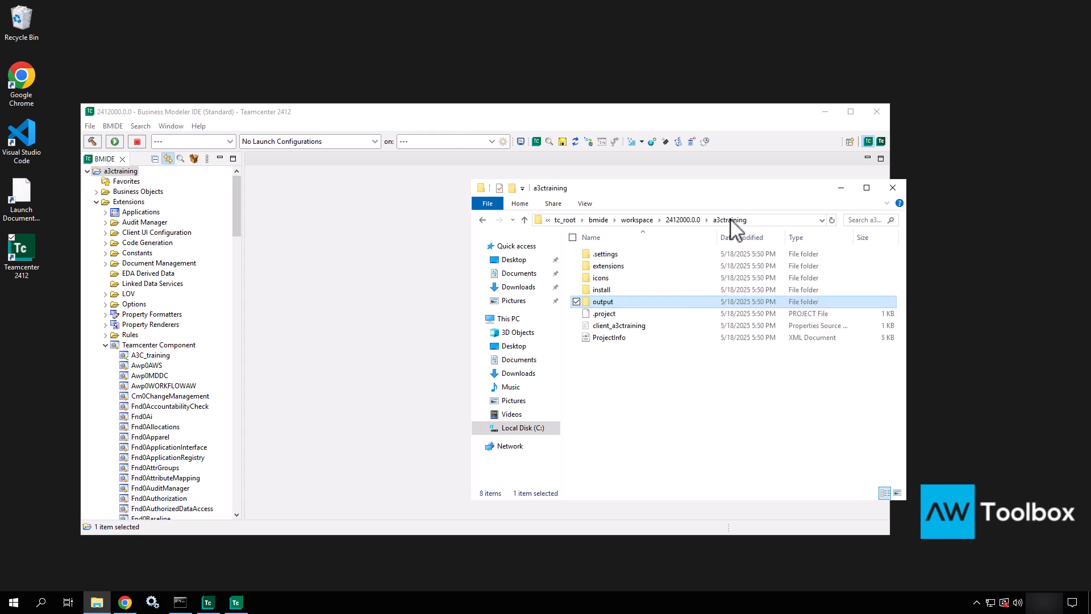
pyautogui.click(609, 317)
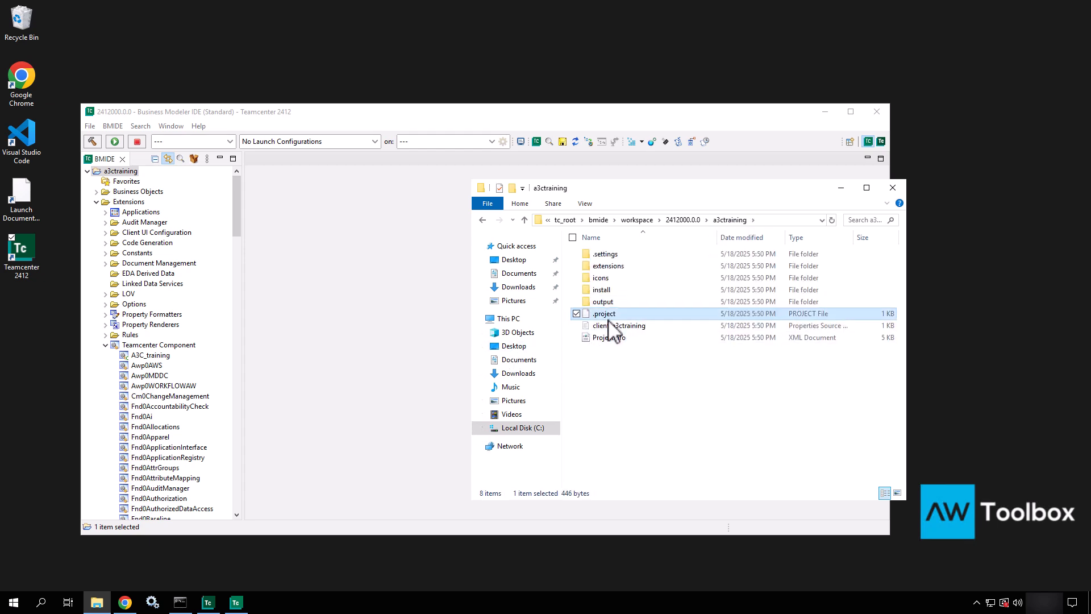
pyautogui.click(609, 327)
pyautogui.click(610, 339)
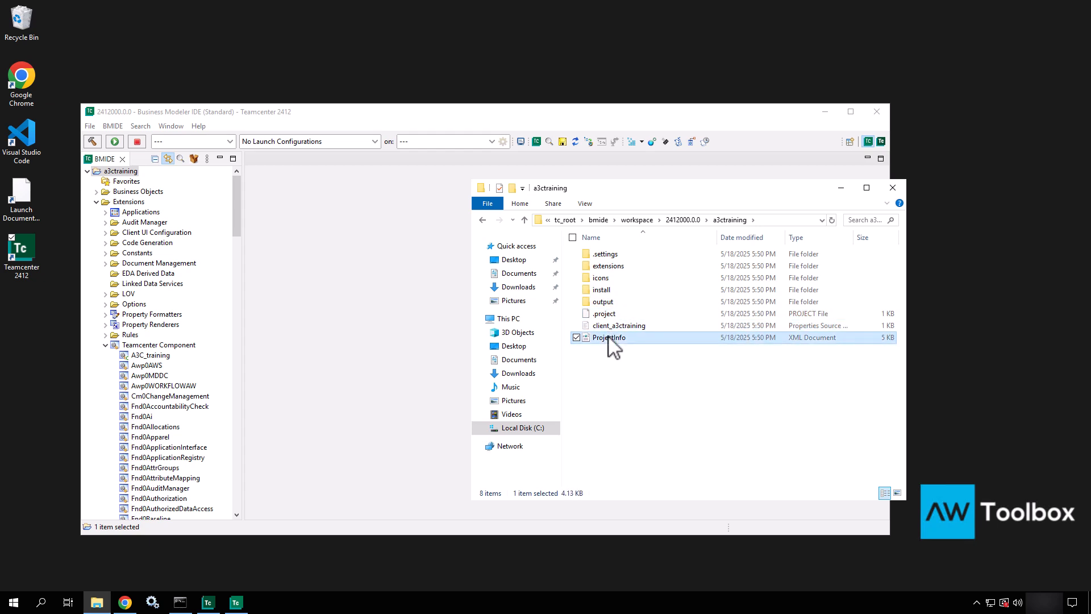
pyautogui.click(614, 422)
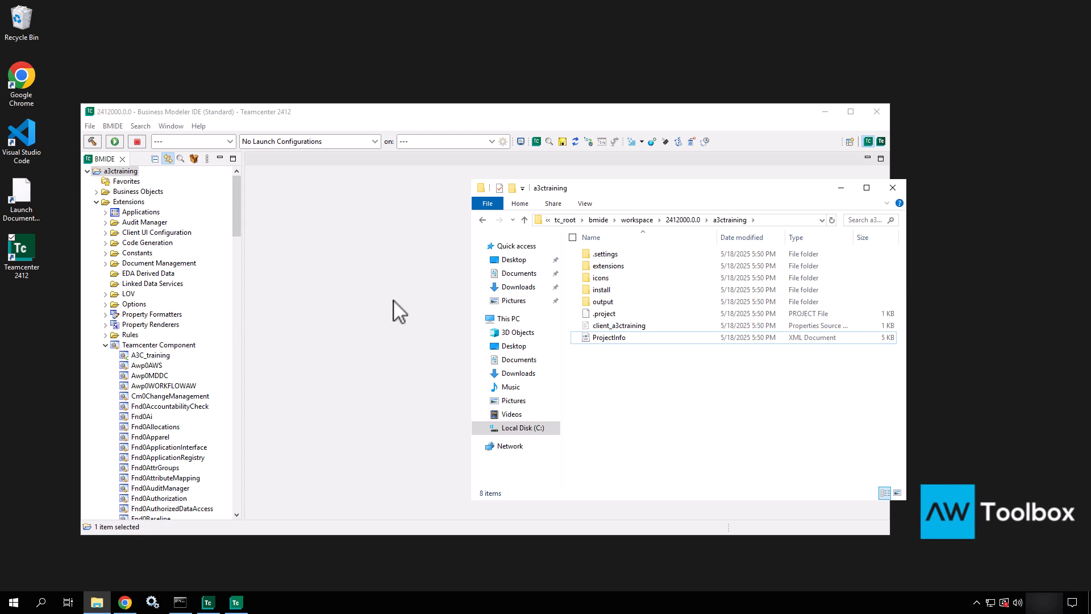
# Step: Collapse Extensions, then expand Project Files and its output folder to reveal wntx64
pyautogui.click(96, 202)
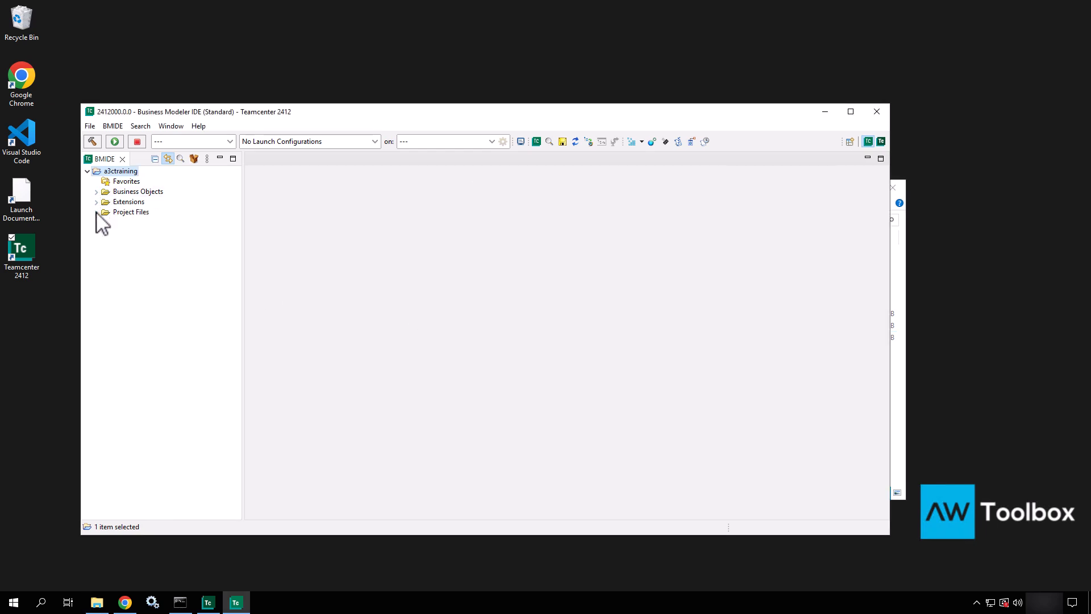
pyautogui.click(96, 212)
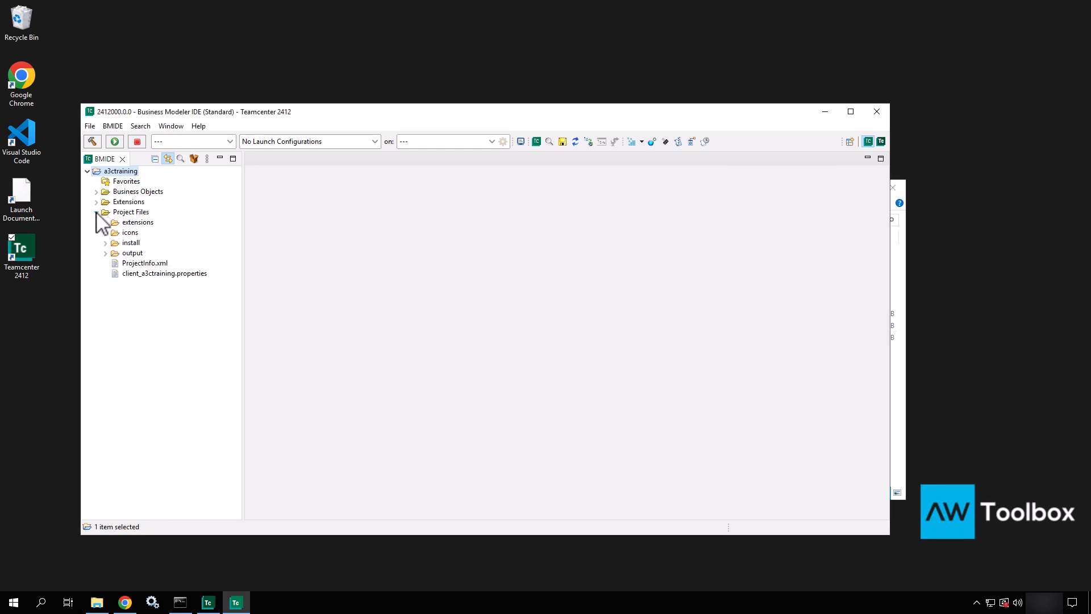
pyautogui.click(106, 253)
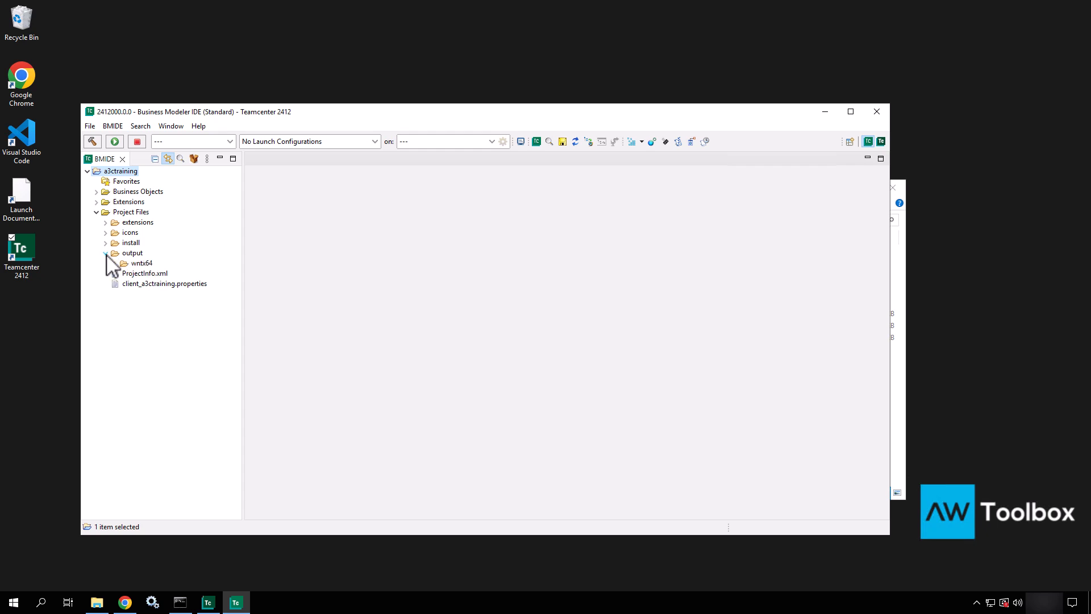
pyautogui.click(124, 213)
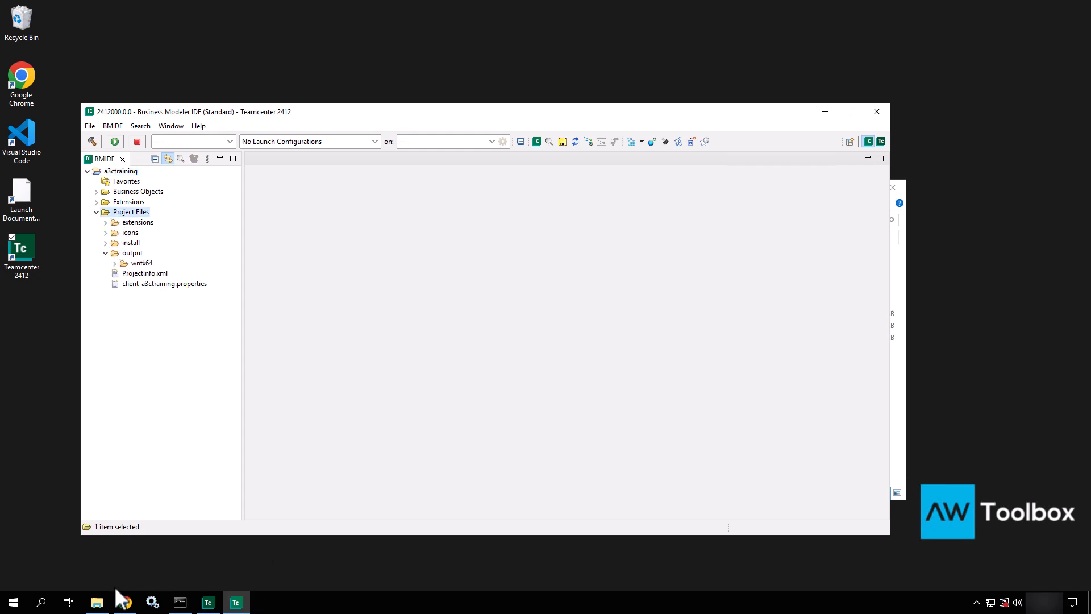
# Step: Bring File Explorer back to compare the project files, then minimise it
pyautogui.click(96, 603)
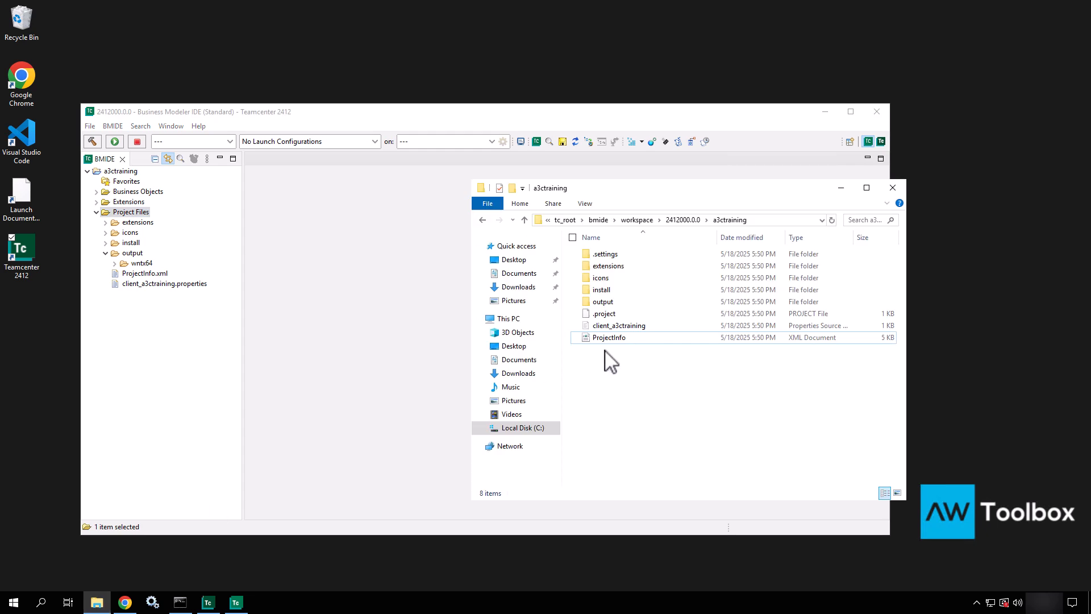
pyautogui.moveTo(581, 340)
pyautogui.keyDown('ctrl'); pyautogui.keyDown('shift'); pyautogui.mouseDown()
pyautogui.moveTo(166, 276)
pyautogui.moveTo(495, 313)
pyautogui.moveTo(627, 356)
pyautogui.moveTo(576, 324)
pyautogui.mouseUp(); pyautogui.keyUp('shift'); pyautogui.keyUp('ctrl')
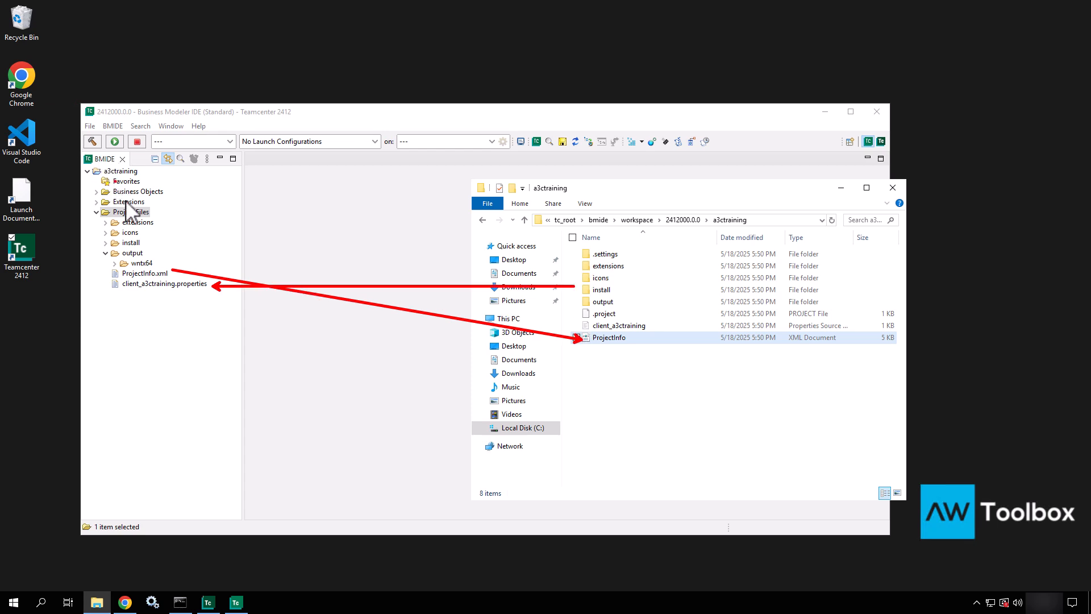
pyautogui.keyDown('ctrl'); pyautogui.keyDown('shift'); pyautogui.moveTo(149, 253); pyautogui.dragTo(576, 302); pyautogui.keyUp('shift'); pyautogui.keyUp('ctrl')
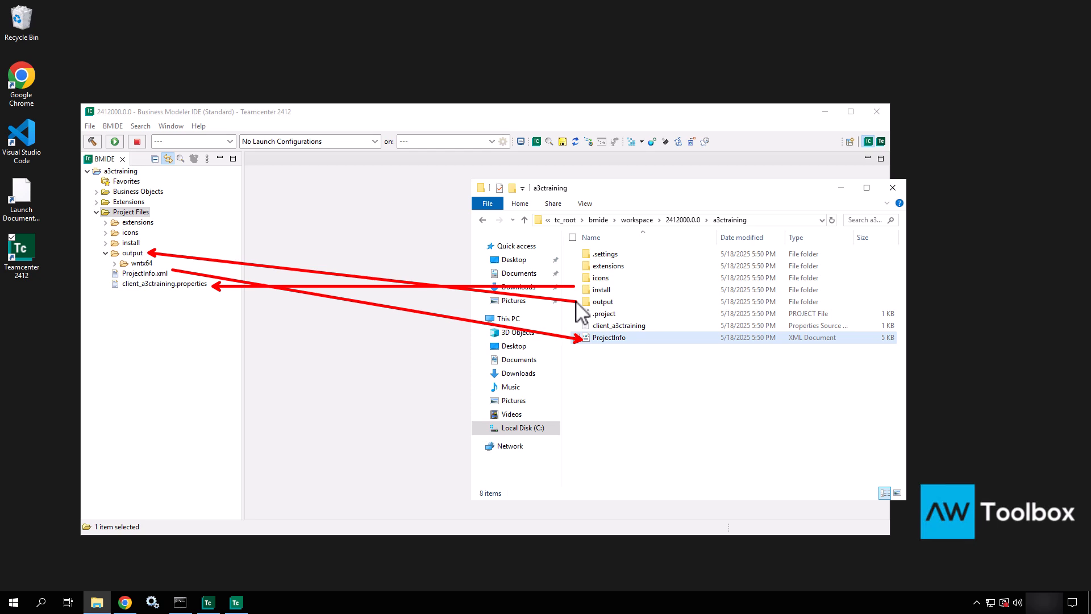
pyautogui.press('Escape')
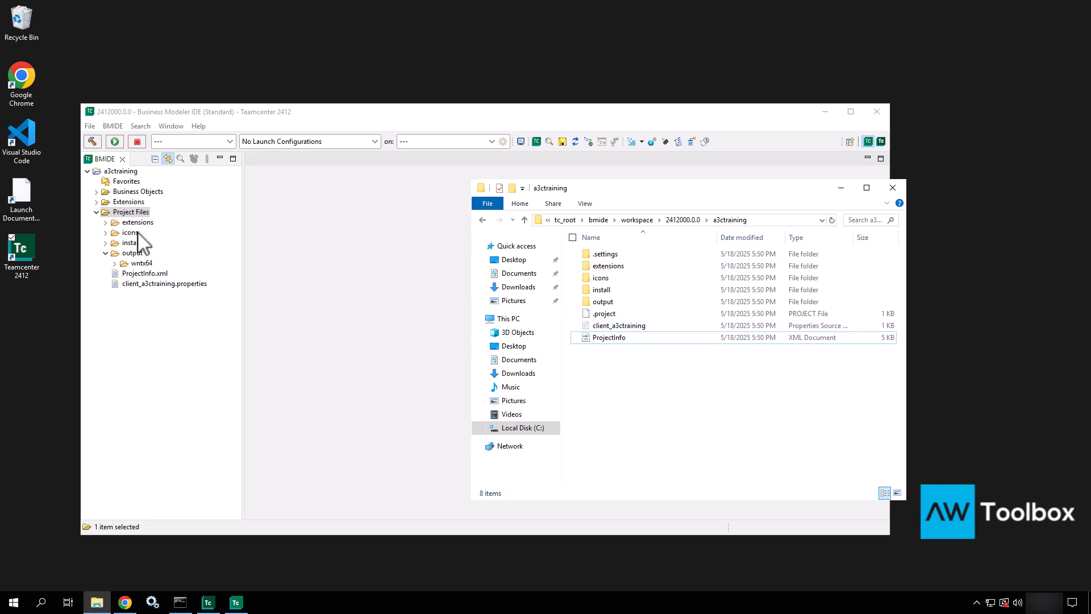
pyautogui.click(845, 189)
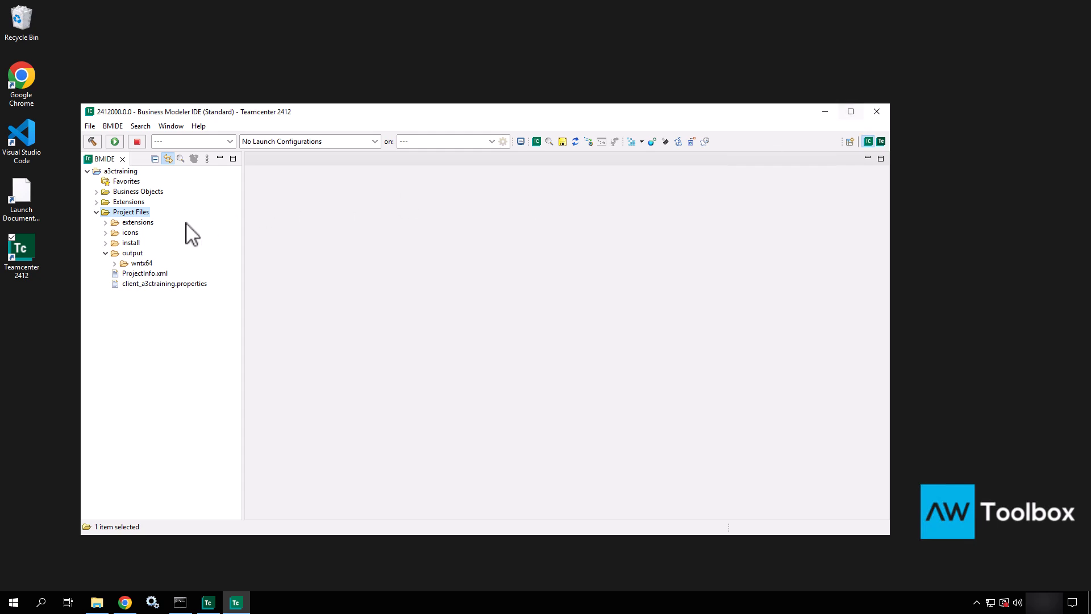
# Step: Open default.xml from the extensions folder in the Text Editor, then close it
pyautogui.click(105, 222)
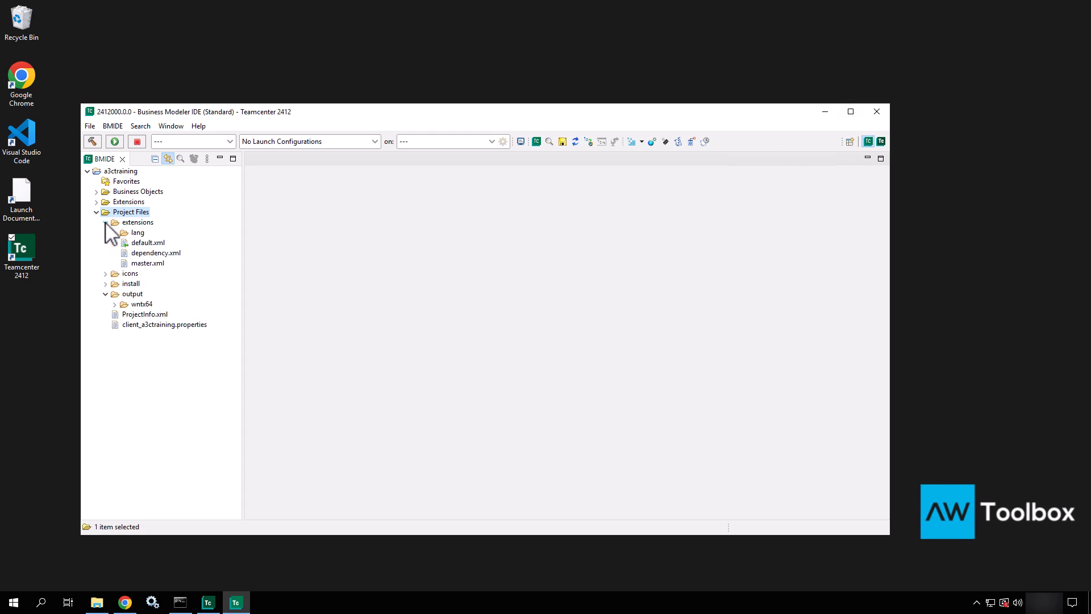
pyautogui.click(146, 244)
pyautogui.rightClick(146, 241)
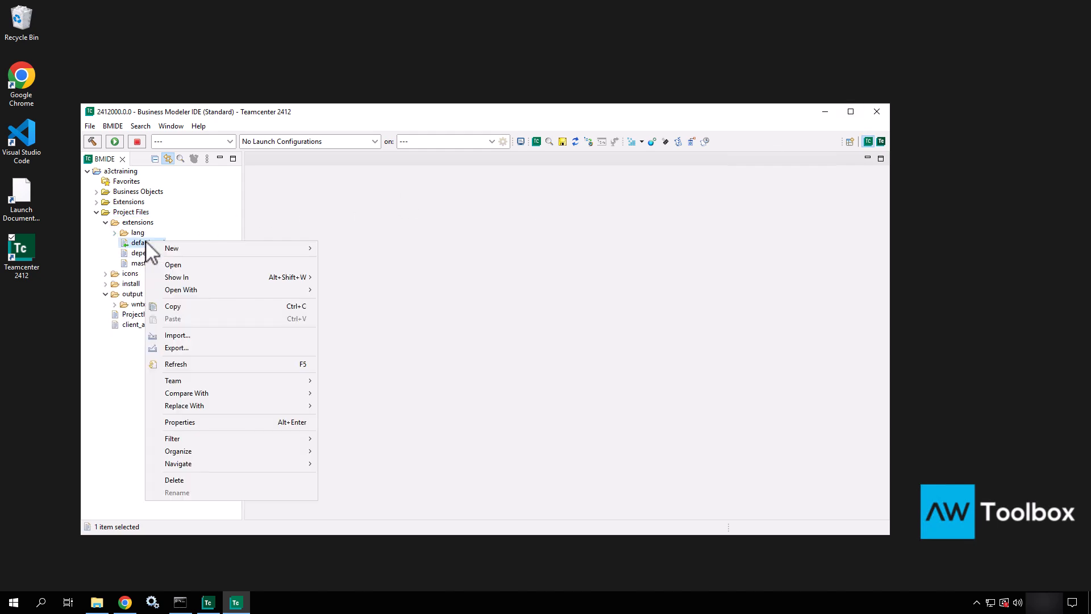
pyautogui.moveTo(241, 291)
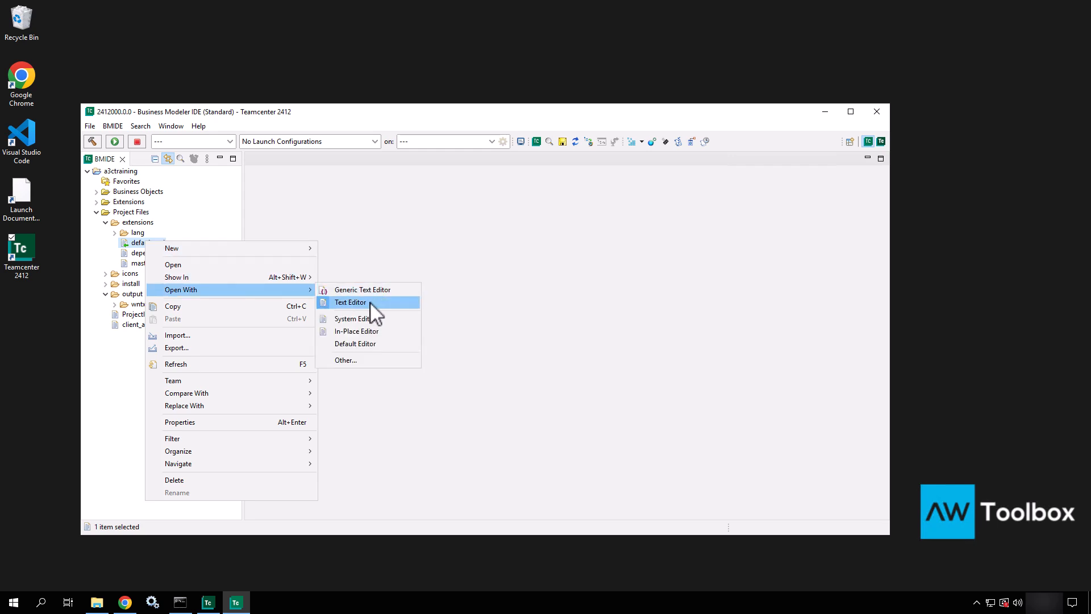
pyautogui.click(350, 303)
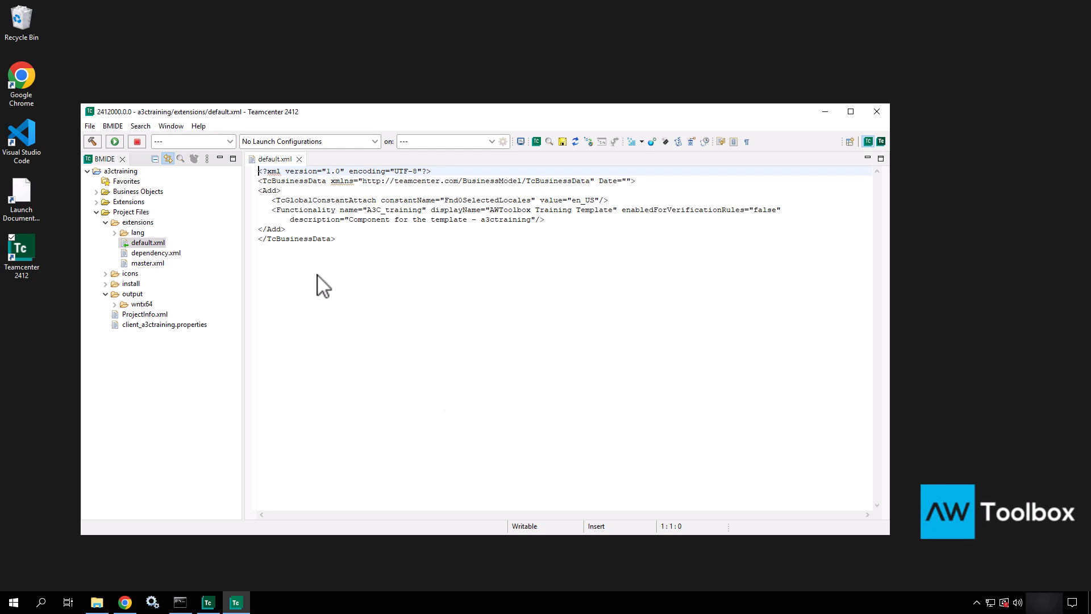
pyautogui.click(299, 160)
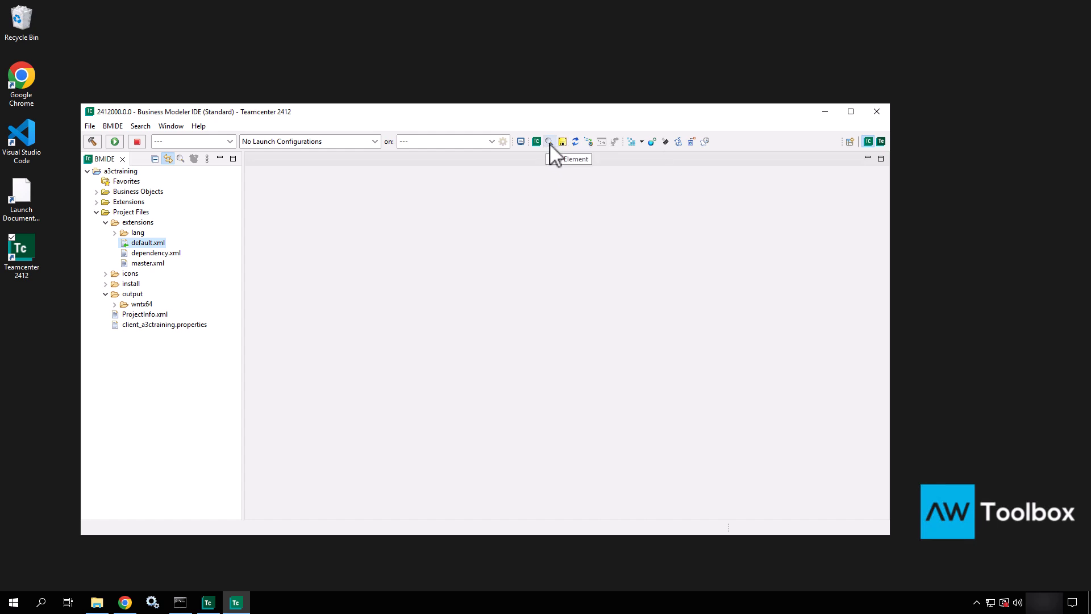
# Step: Collapse Project Files, expand Business Objects and Extensions, and collapse Teamcenter Component
pyautogui.click(96, 212)
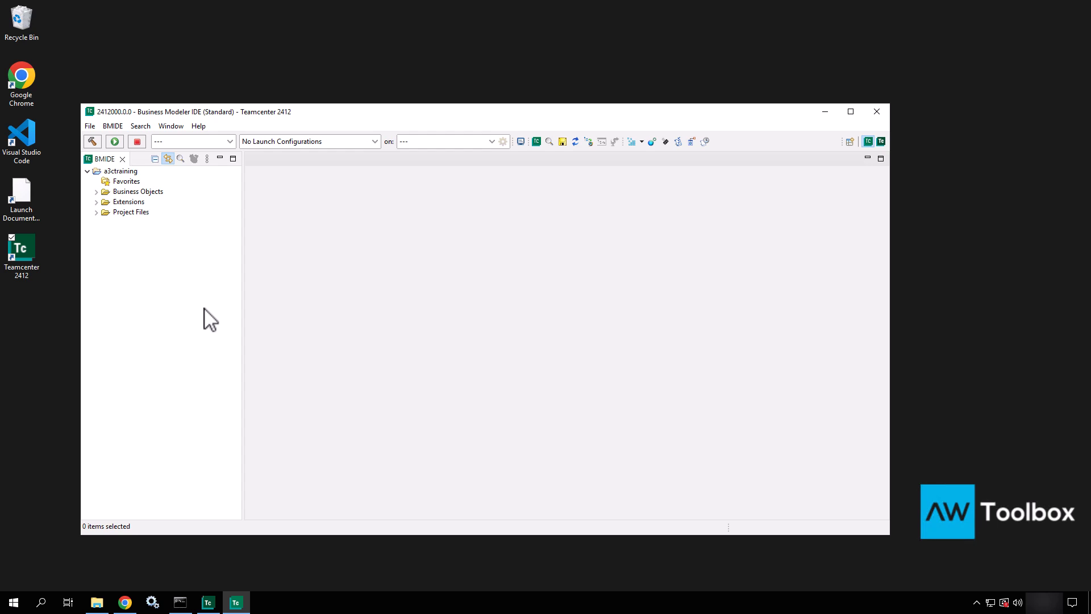
pyautogui.click(96, 192)
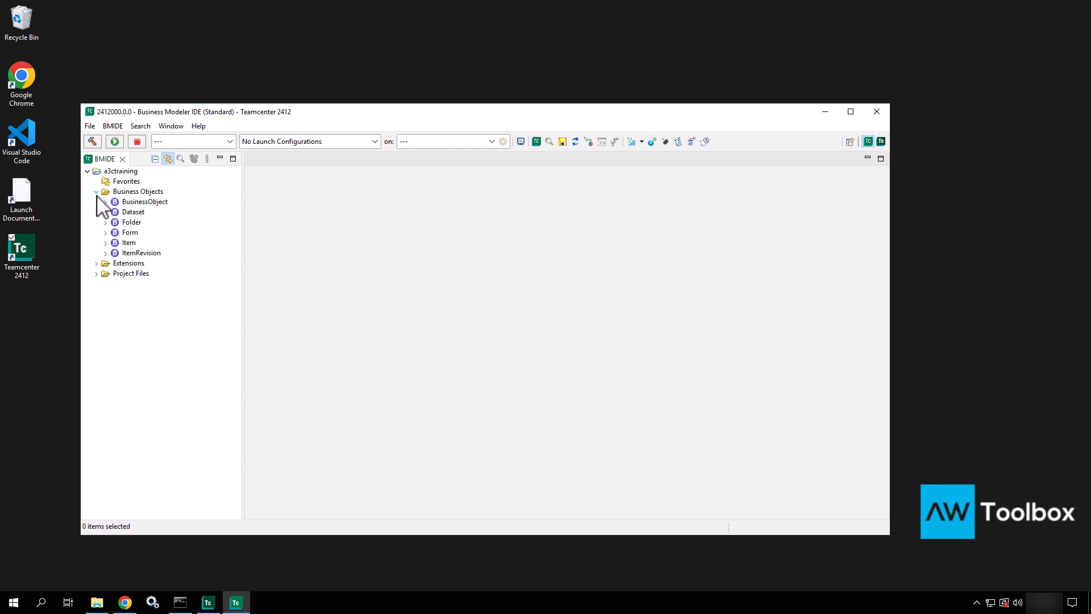
pyautogui.click(96, 263)
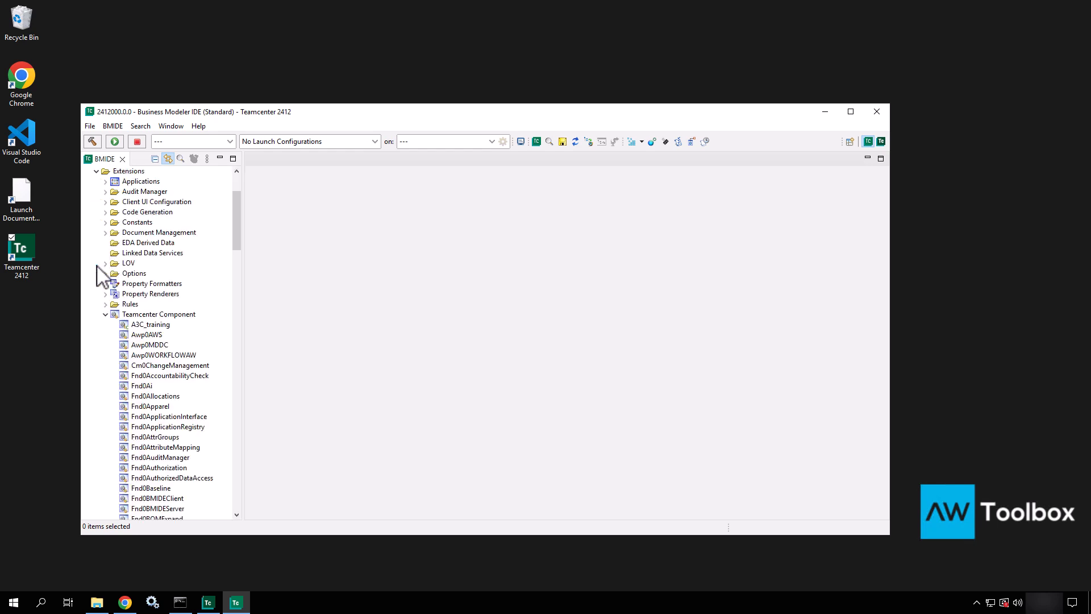
pyautogui.click(106, 314)
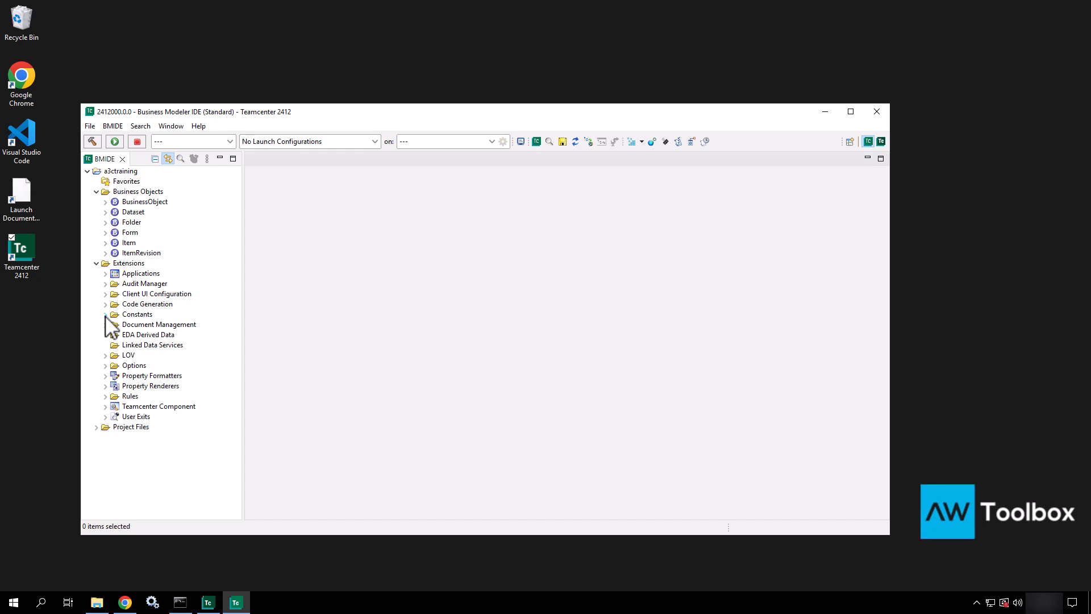